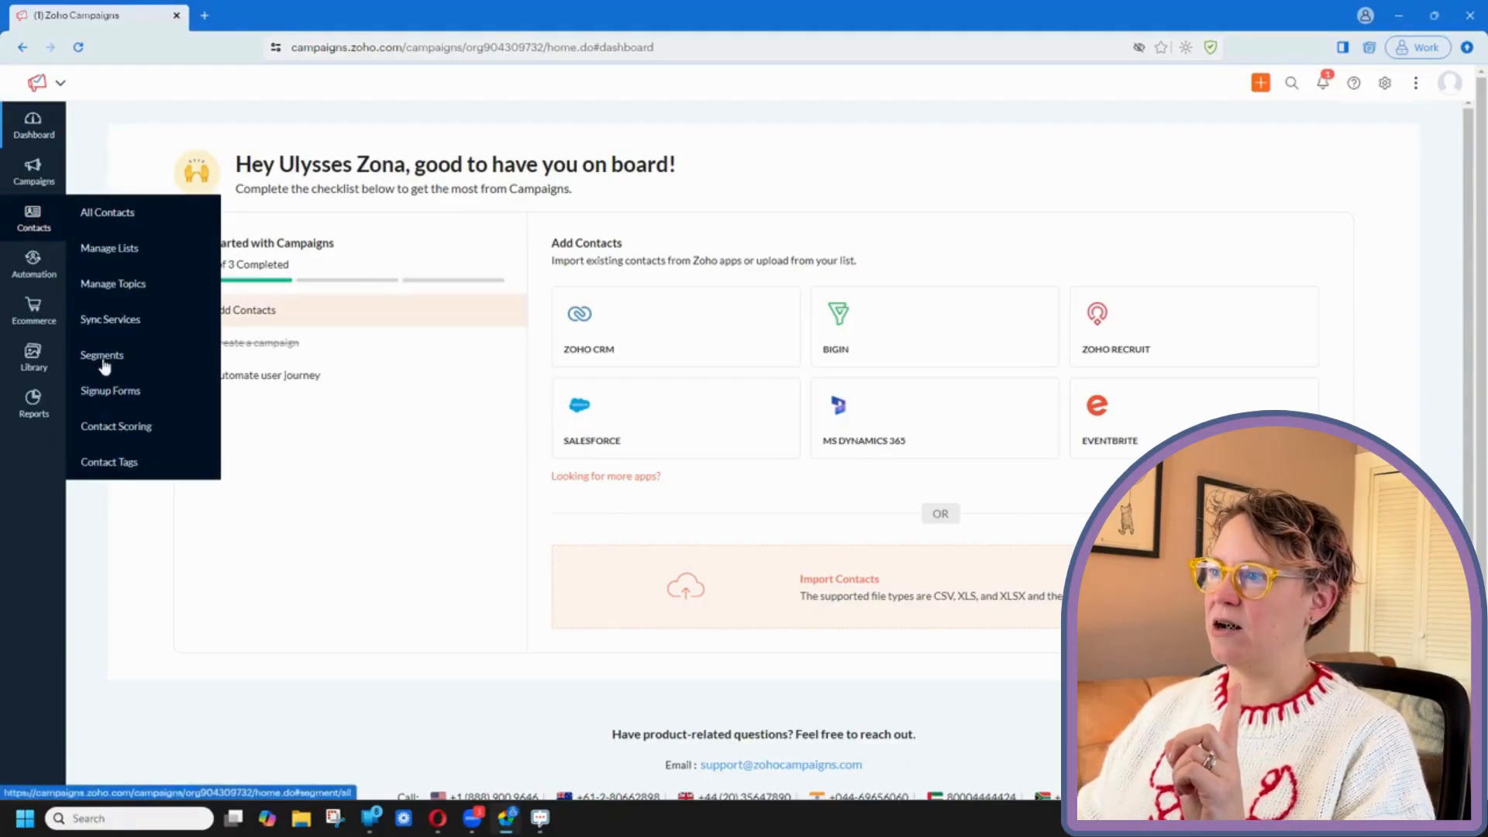
Step: Create a new signup form from the contacts' Signup Forms area and open its template selection
left_click(111, 393)
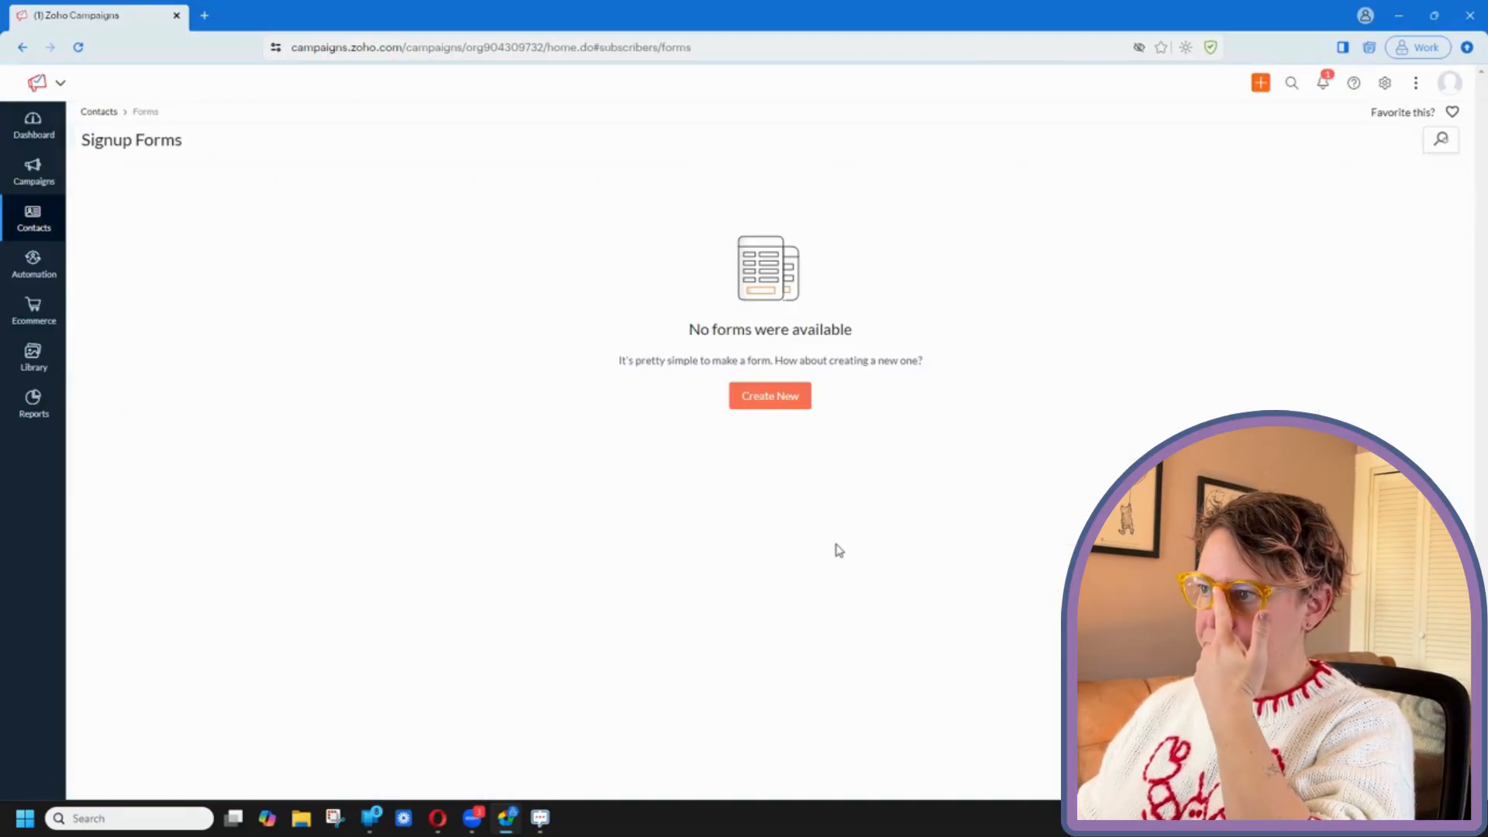
left_click(762, 400)
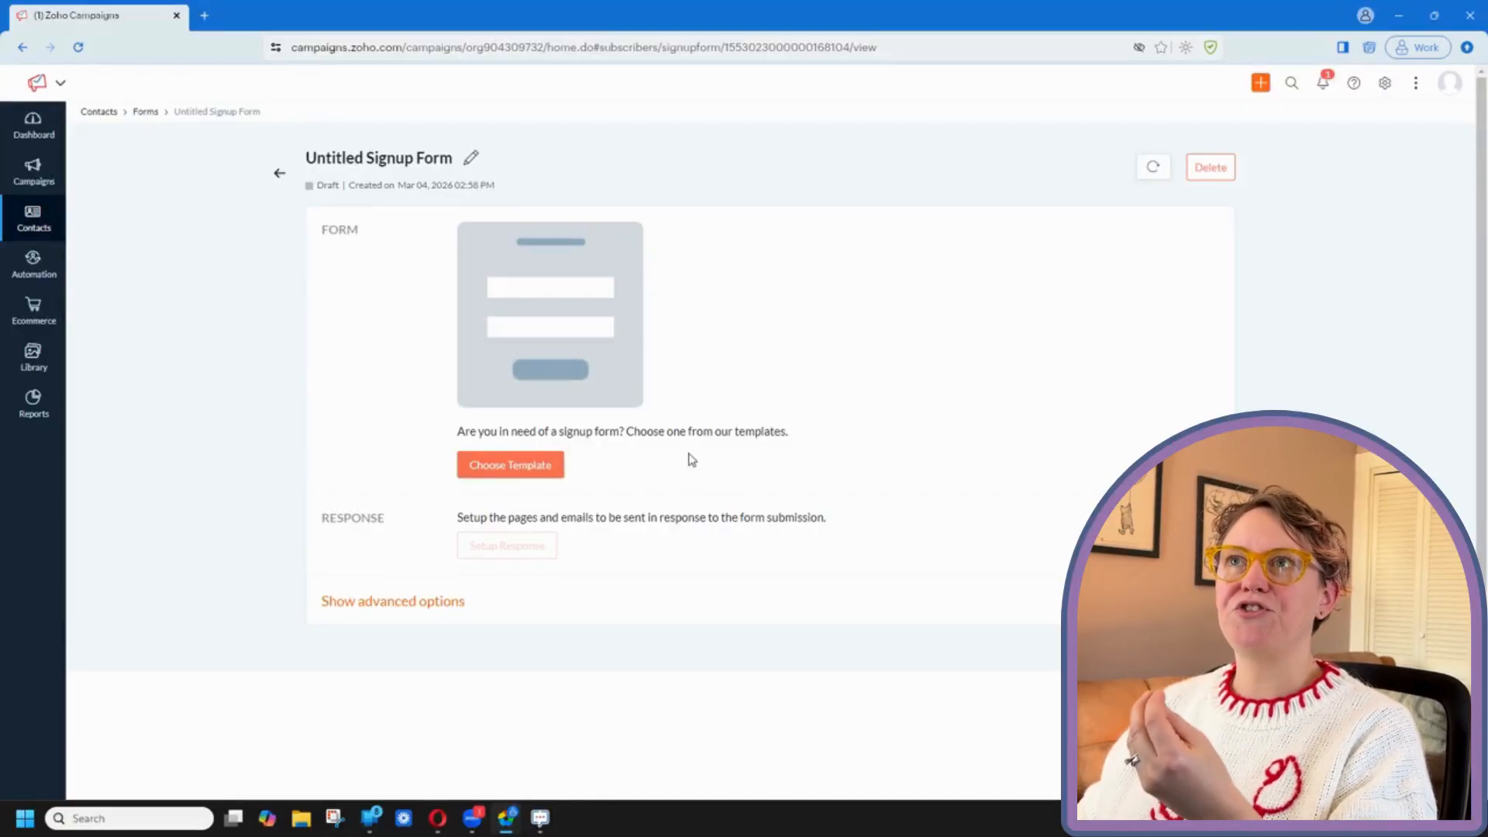
left_click(524, 473)
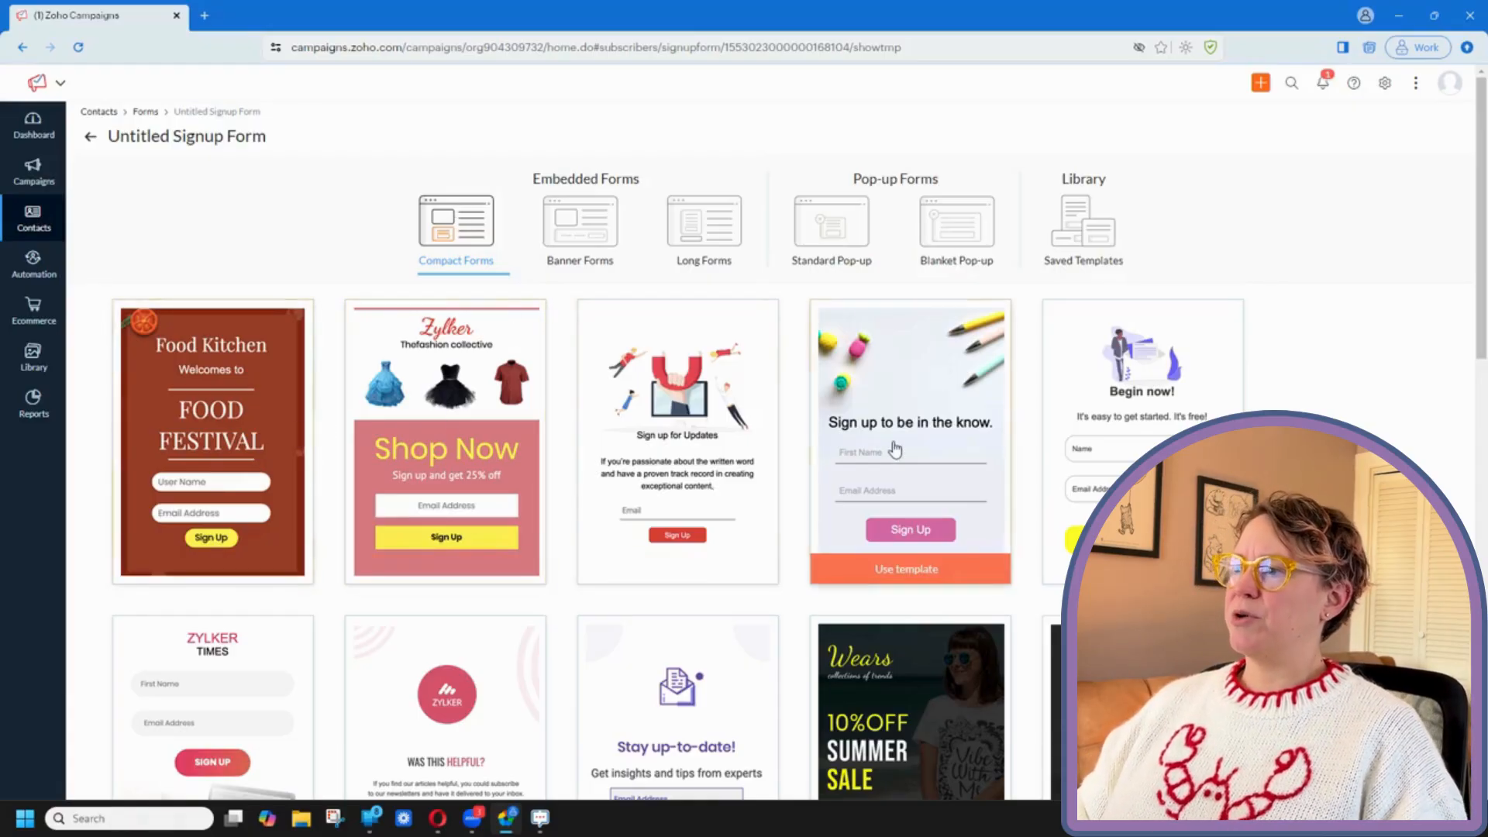
Step: Browse the Compact Forms templates available for the signup form
scroll(897, 450, "down", 1)
scroll(897, 450, "down", 3)
scroll(907, 543, "down", 1)
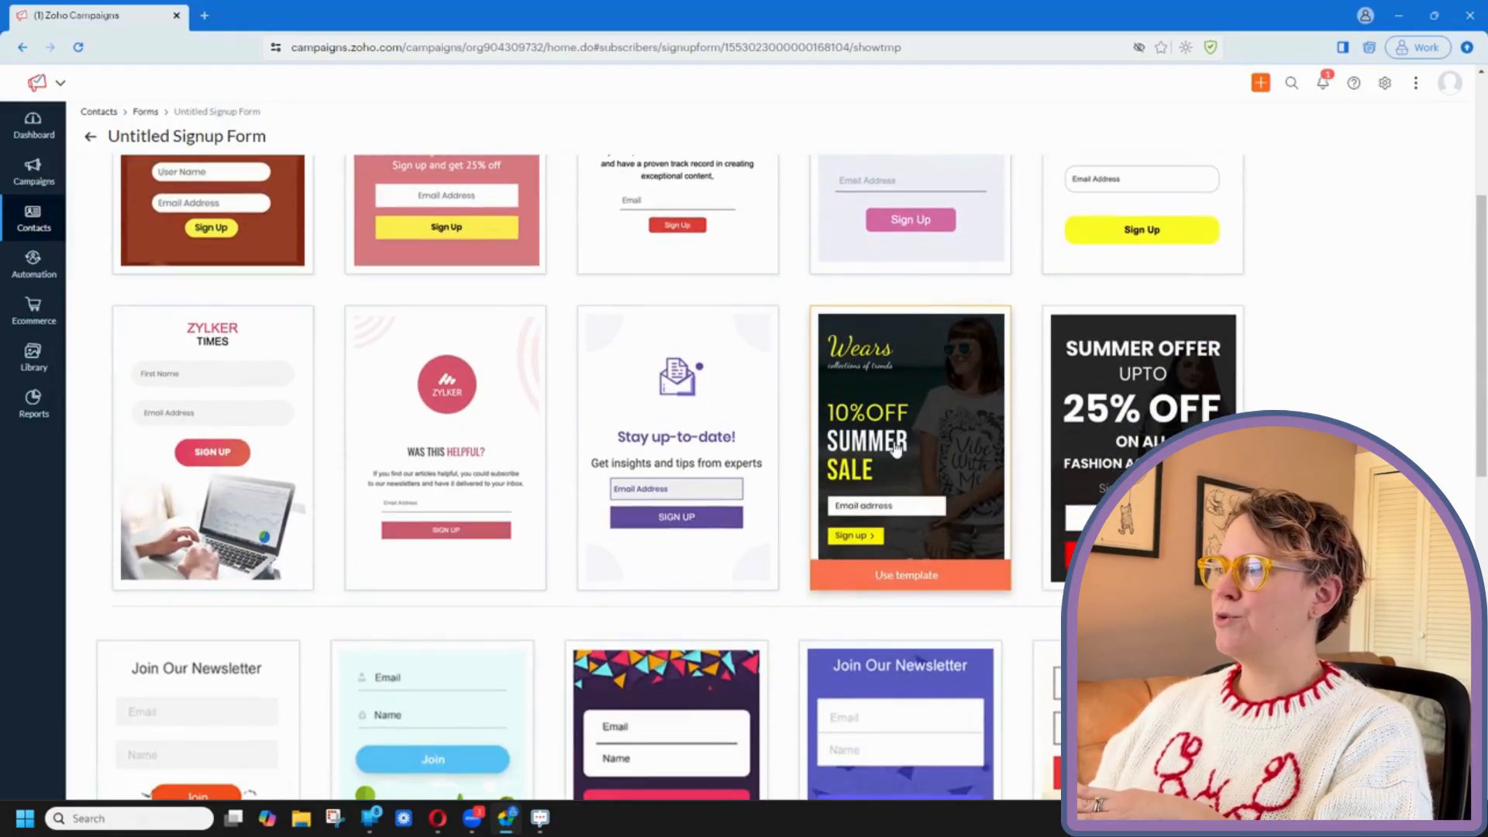
scroll(989, 493, "down", 6)
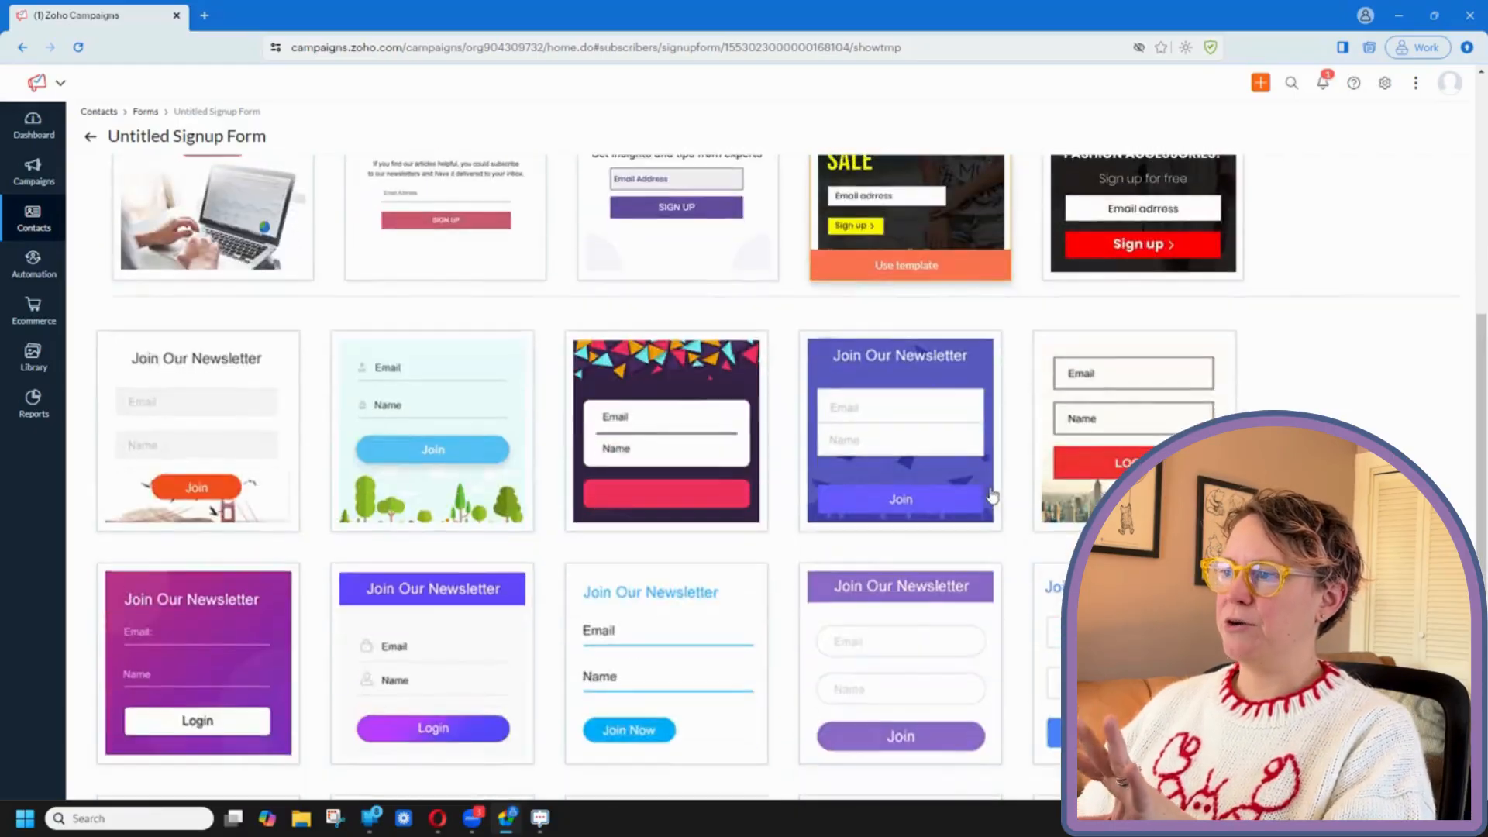
scroll(990, 496, "down", 2)
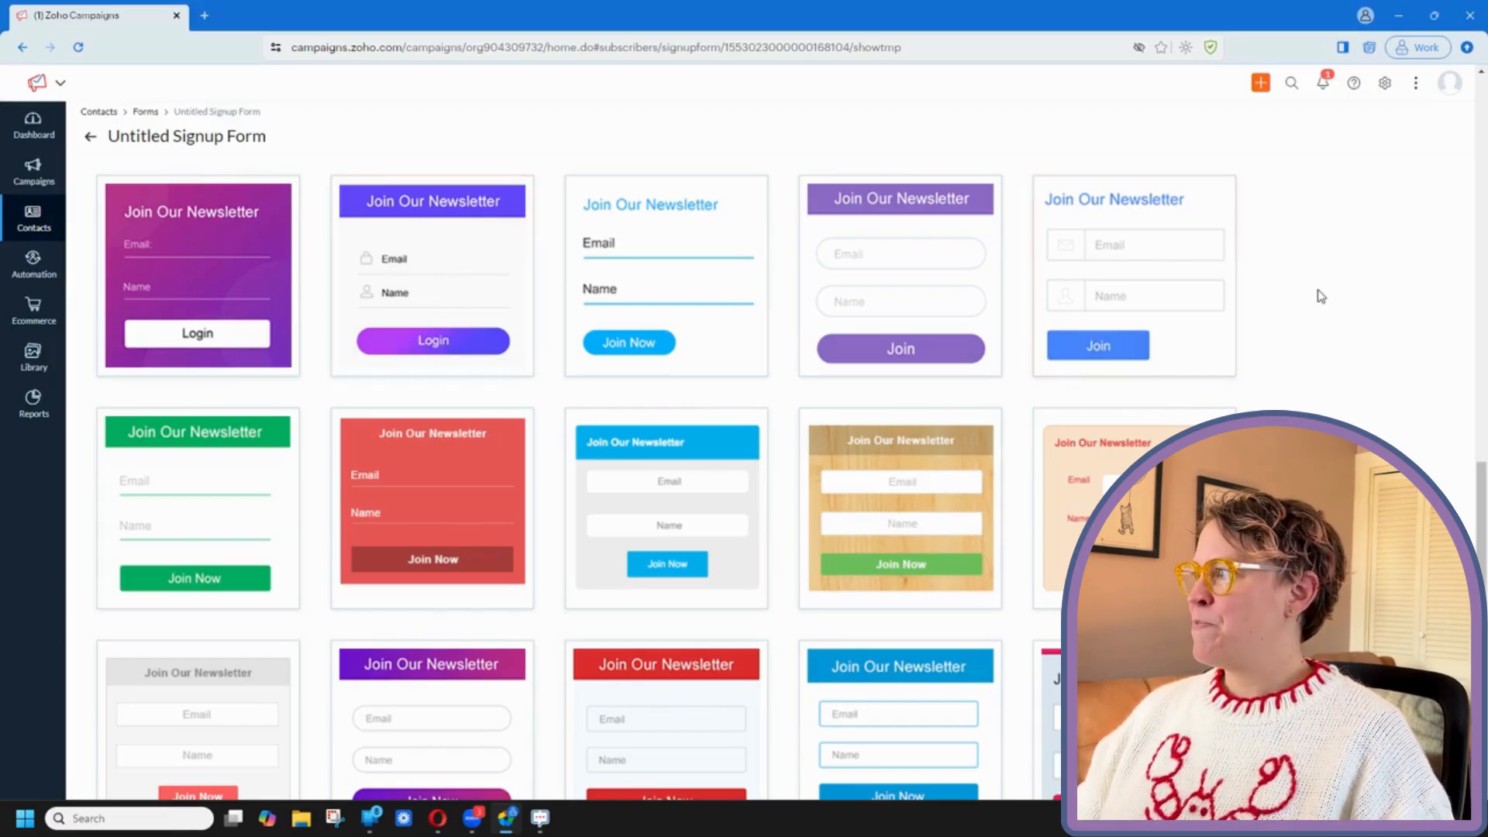
scroll(1321, 296, "up", 10)
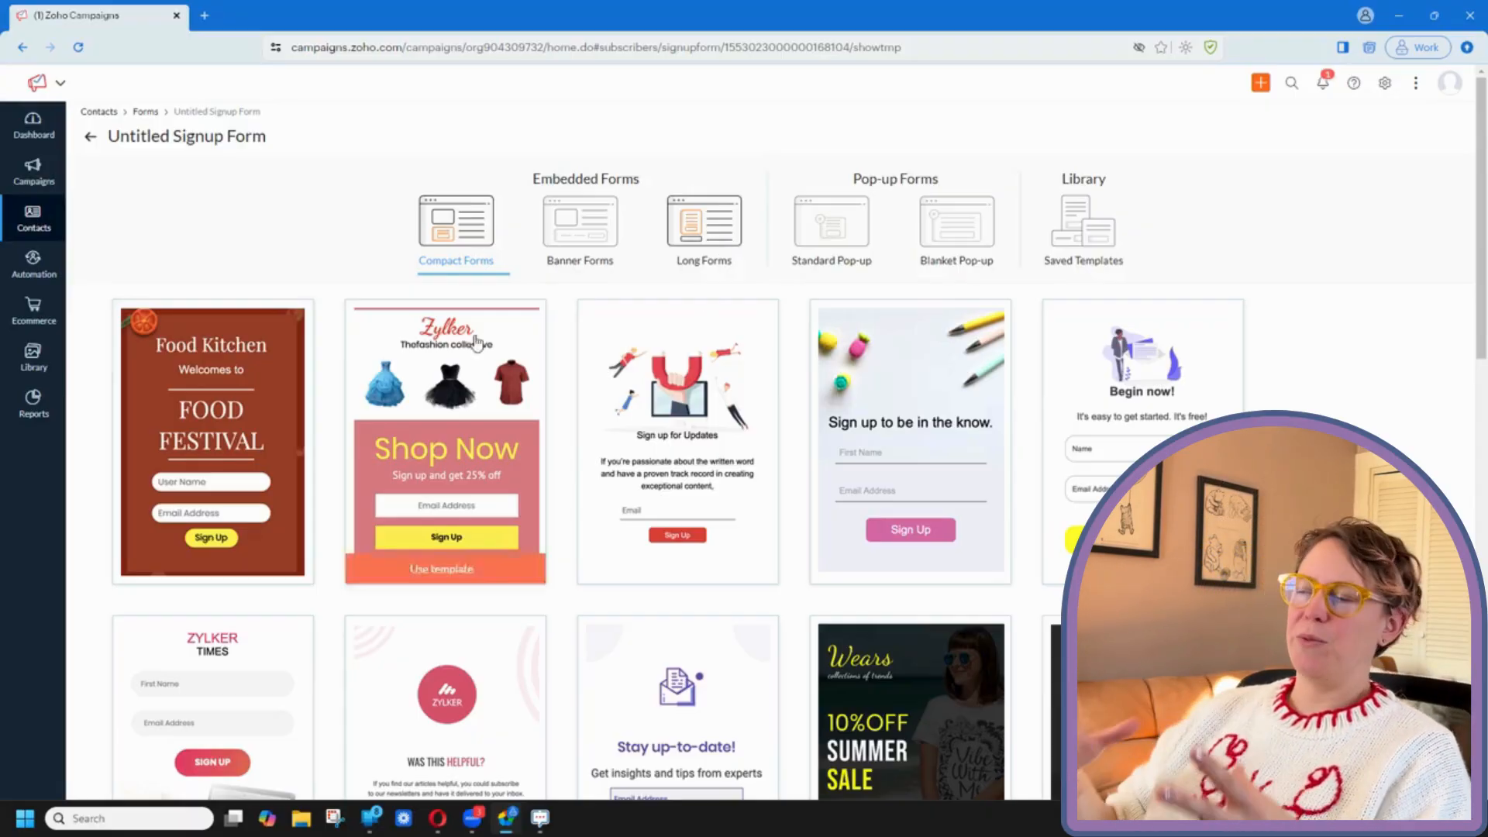
scroll(883, 593, "down", 4)
scroll(880, 588, "up", 4)
Step: Look through the Banner Forms and Long Forms embedded template categories
left_click(587, 234)
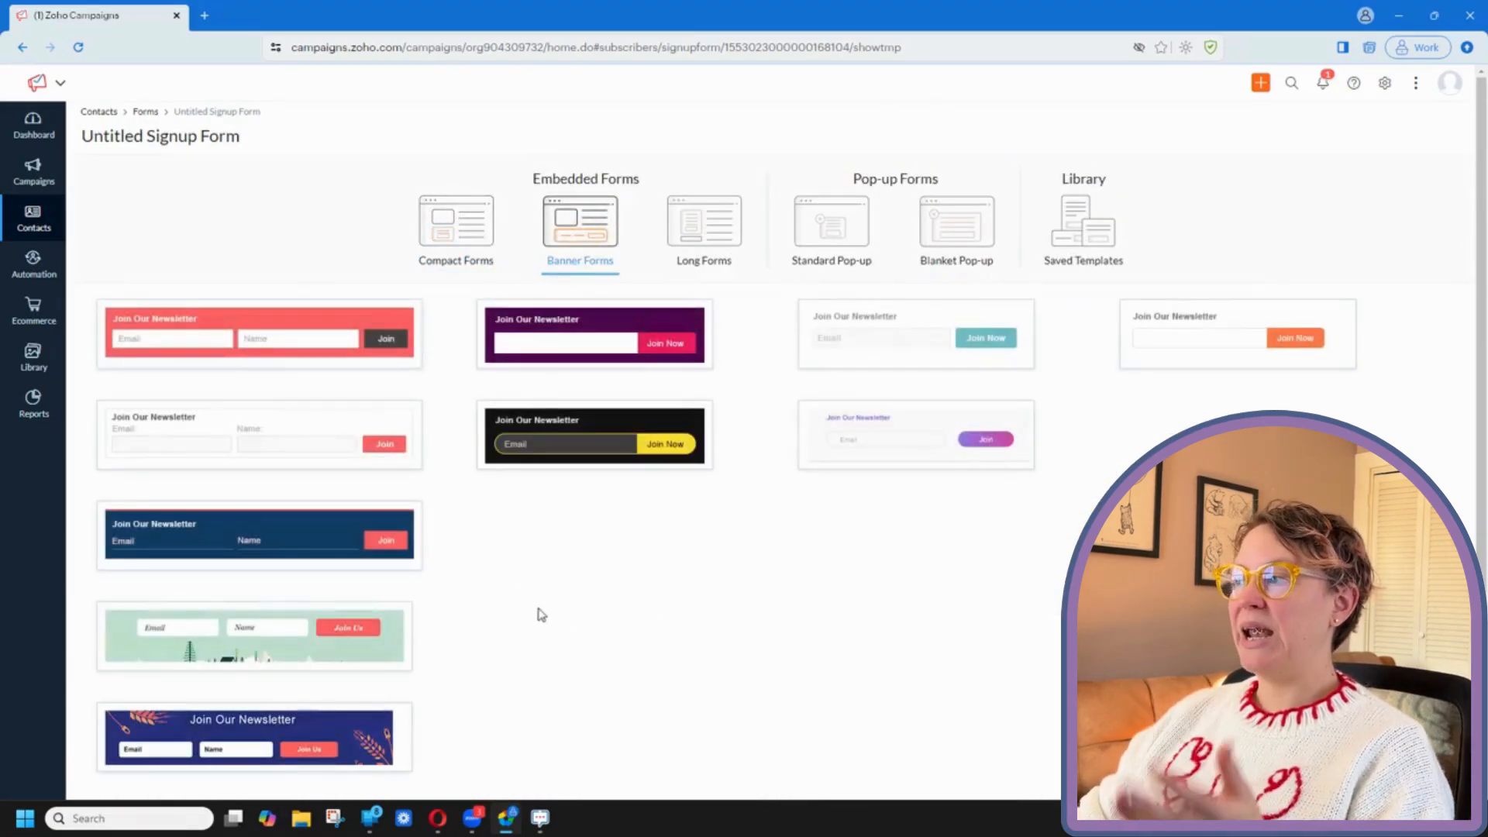
scroll(592, 614, "down", 2)
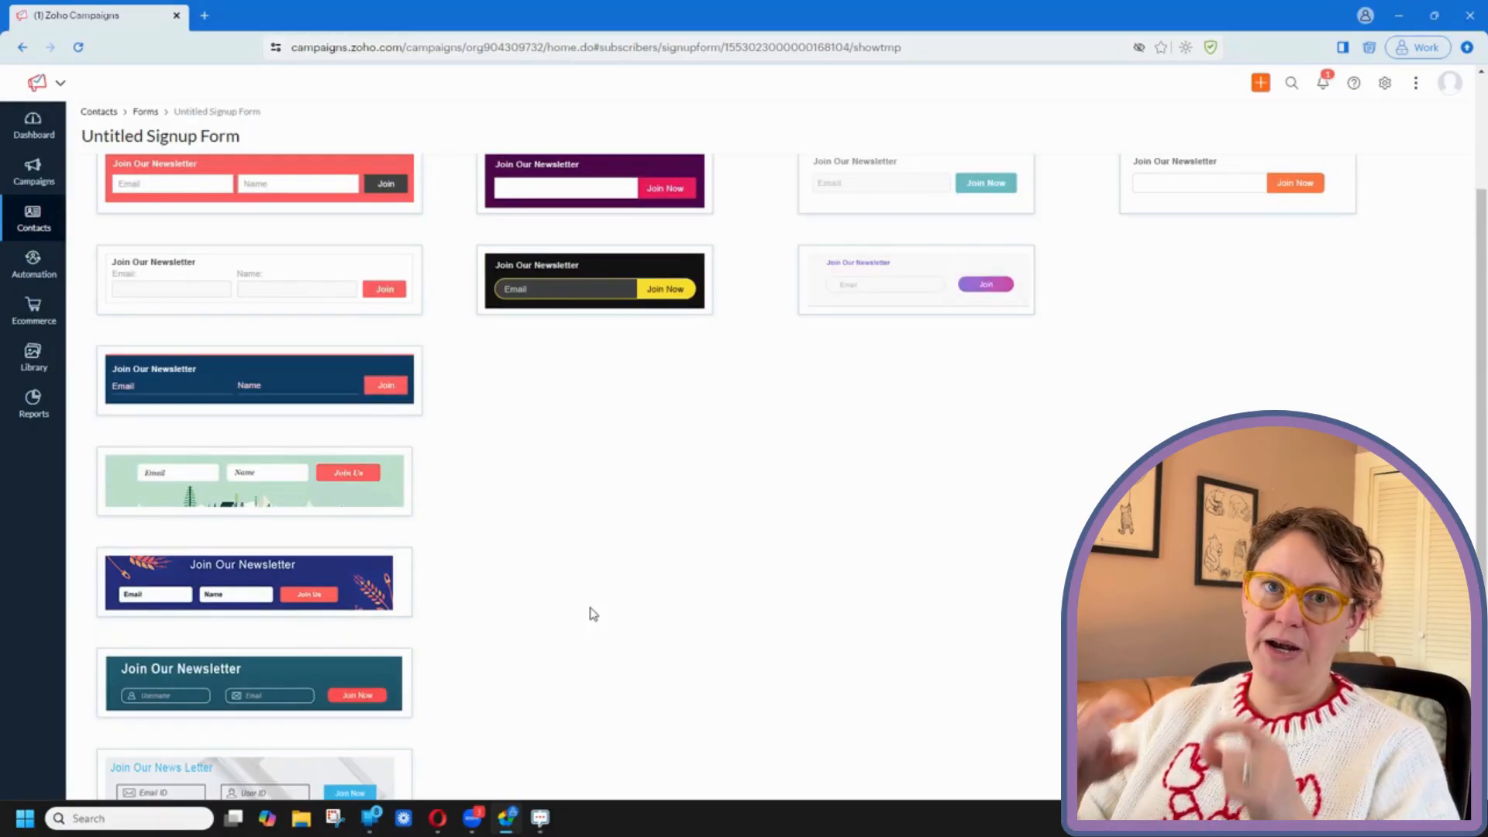
scroll(593, 614, "up", 2)
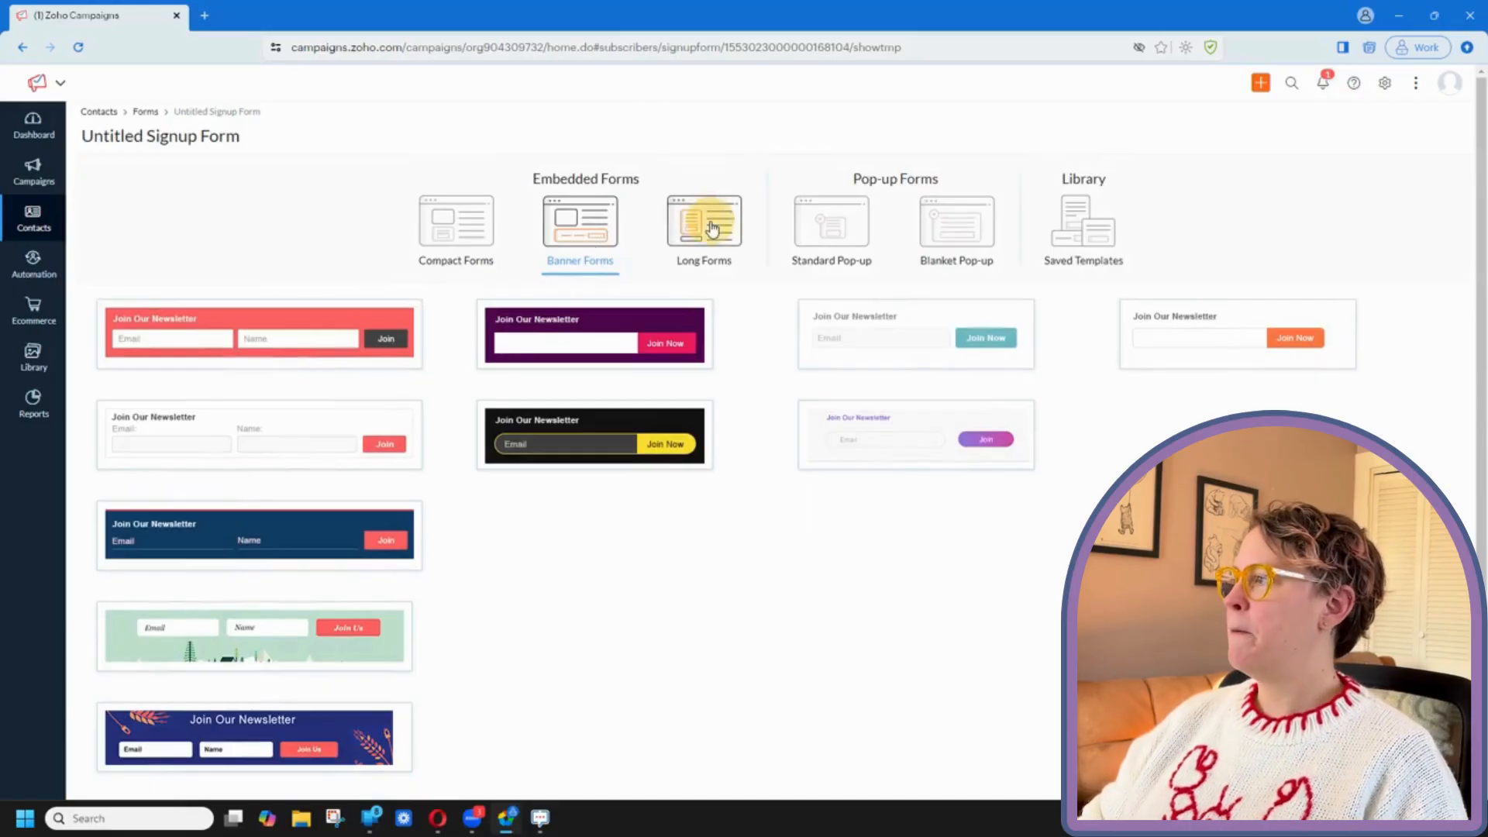
left_click(711, 229)
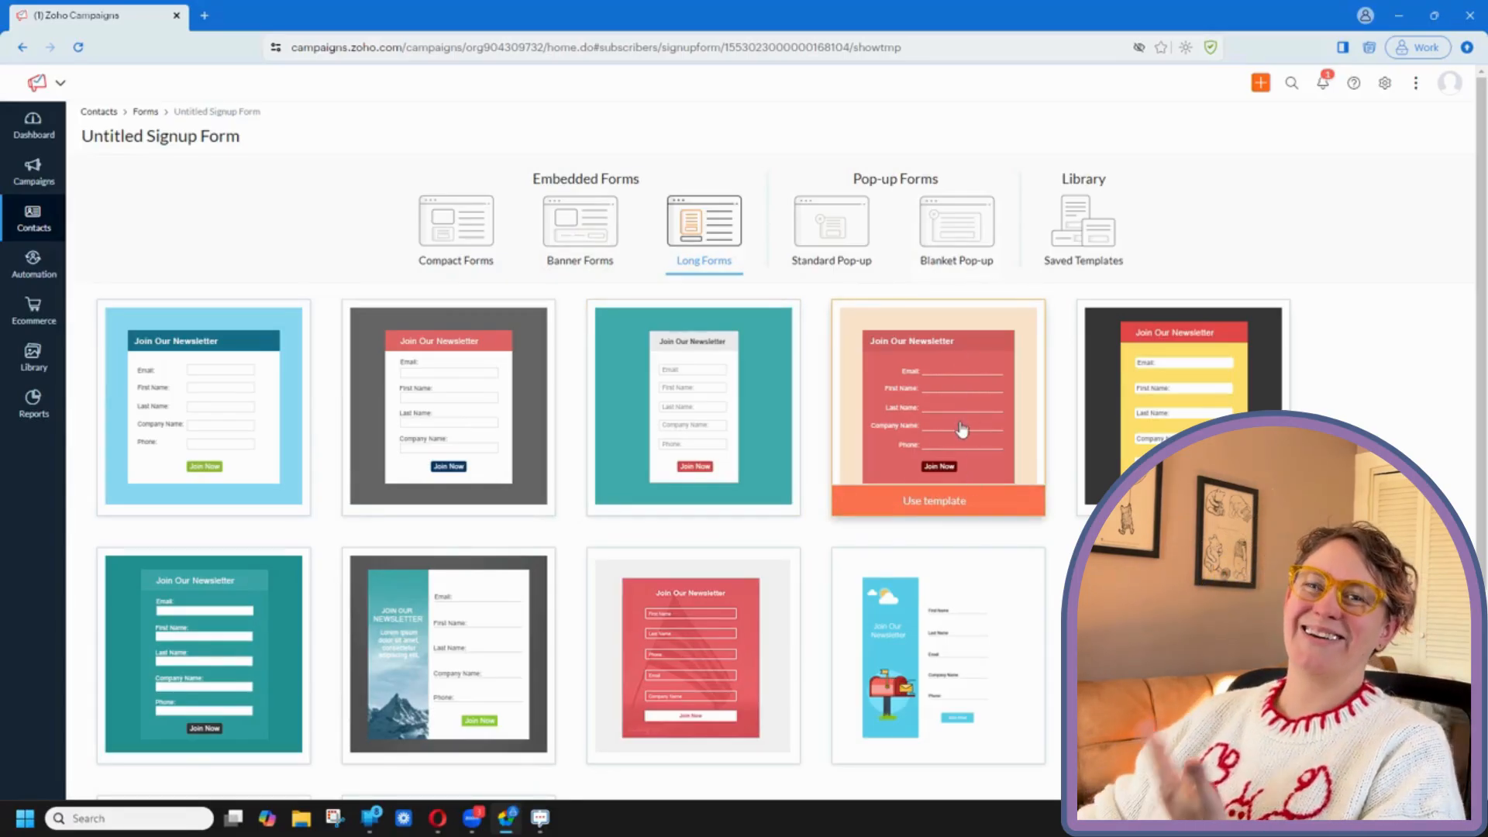
scroll(962, 427, "down", 3)
scroll(764, 635, "up", 3)
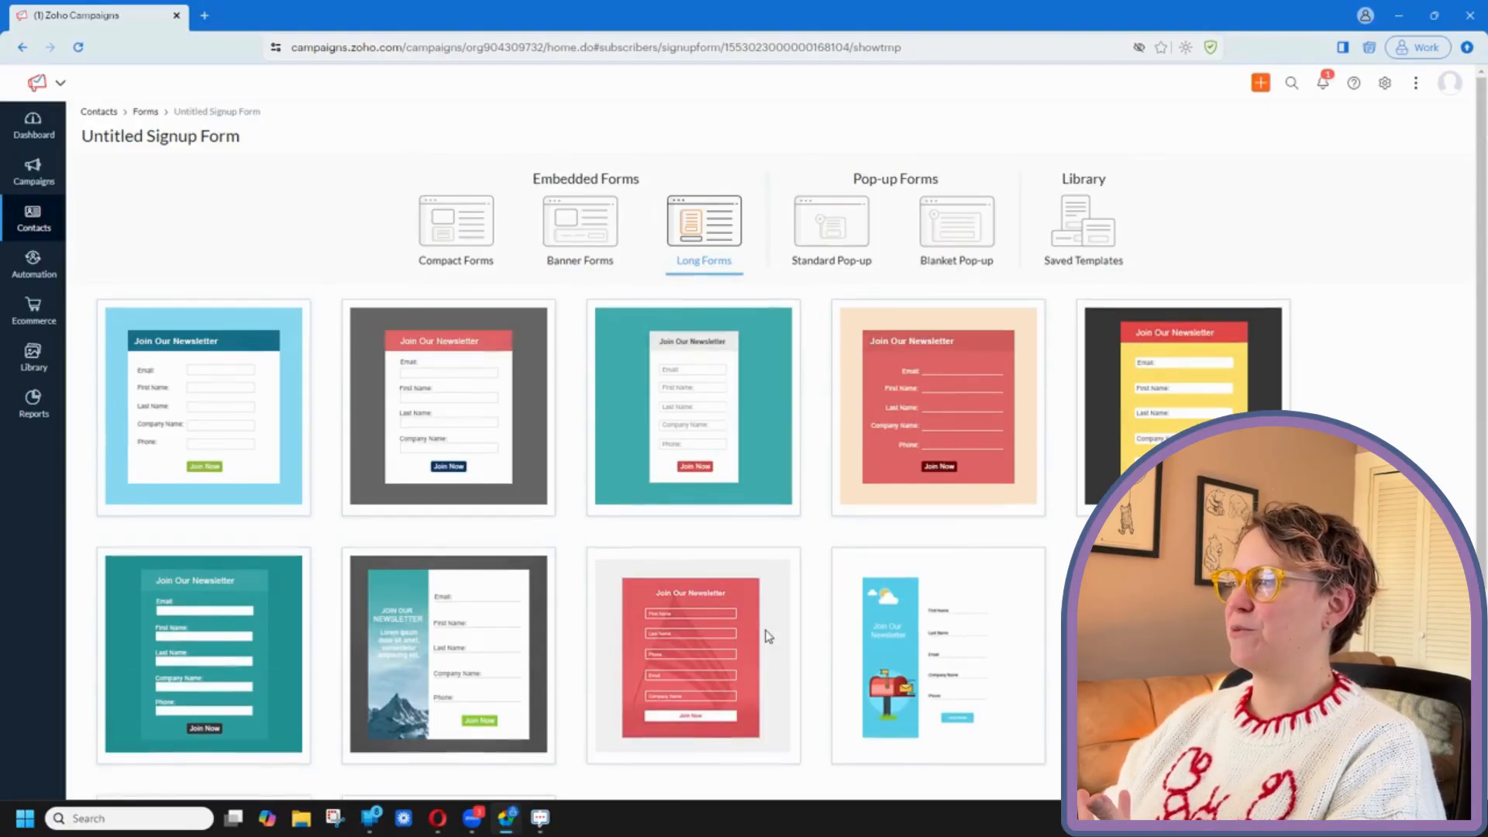
Step: Review the Standard Pop-up and Blanket Pop-up template categories
left_click(829, 247)
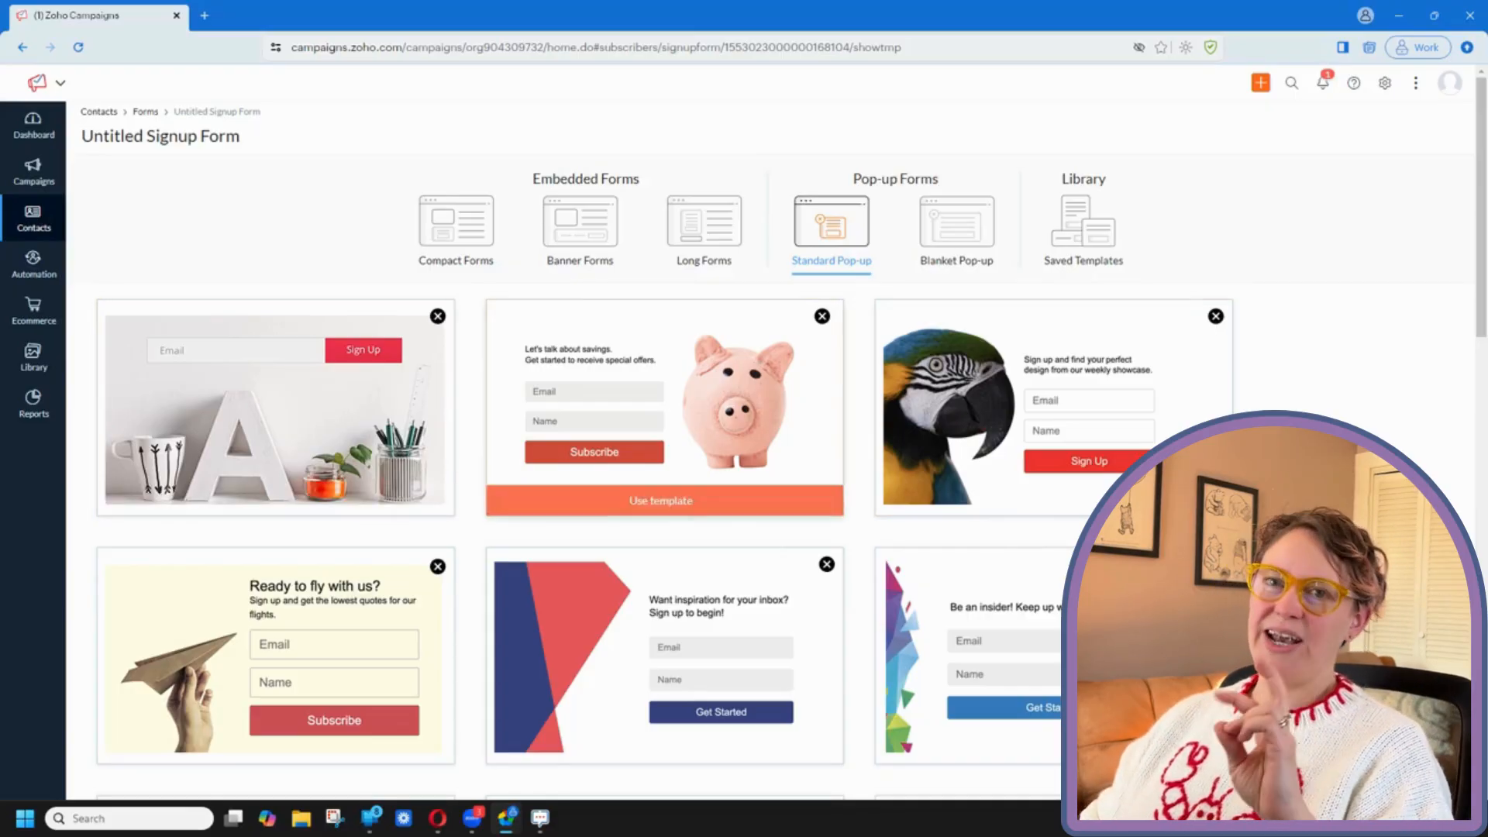
left_click(962, 242)
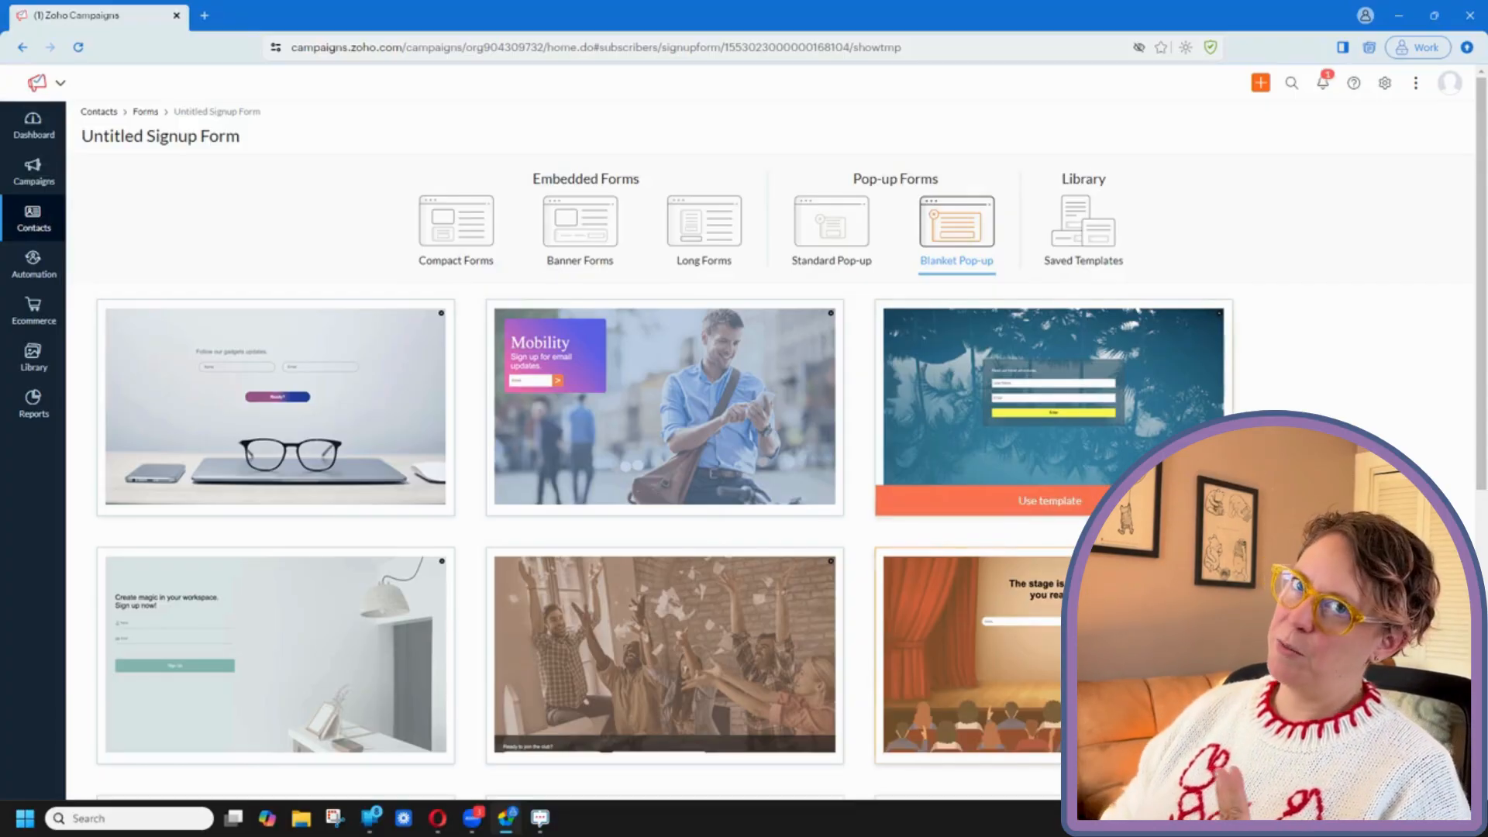
scroll(1124, 480, "down", 3)
scroll(830, 601, "down", 4)
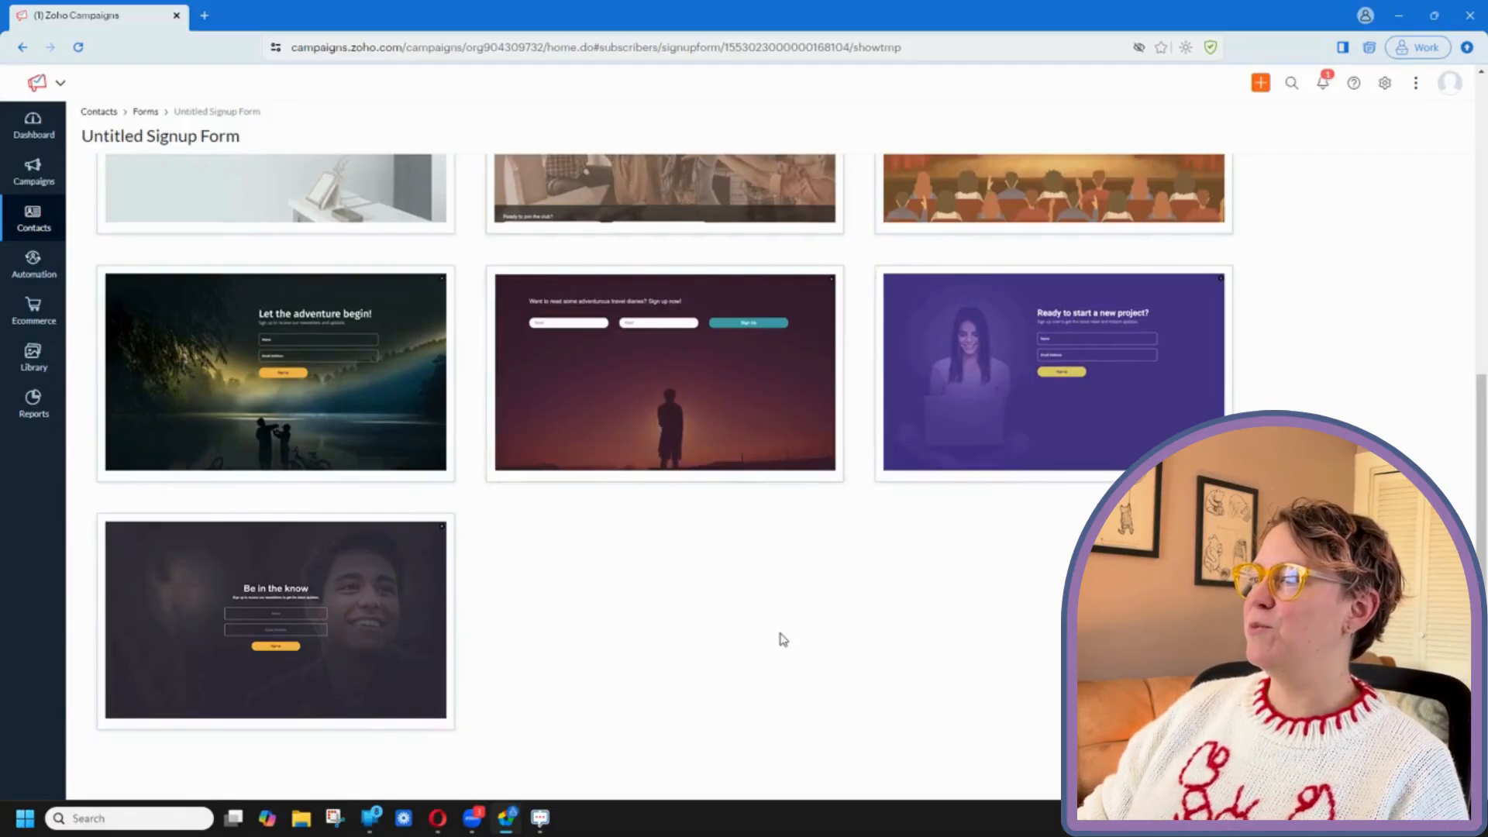
scroll(784, 661, "up", 7)
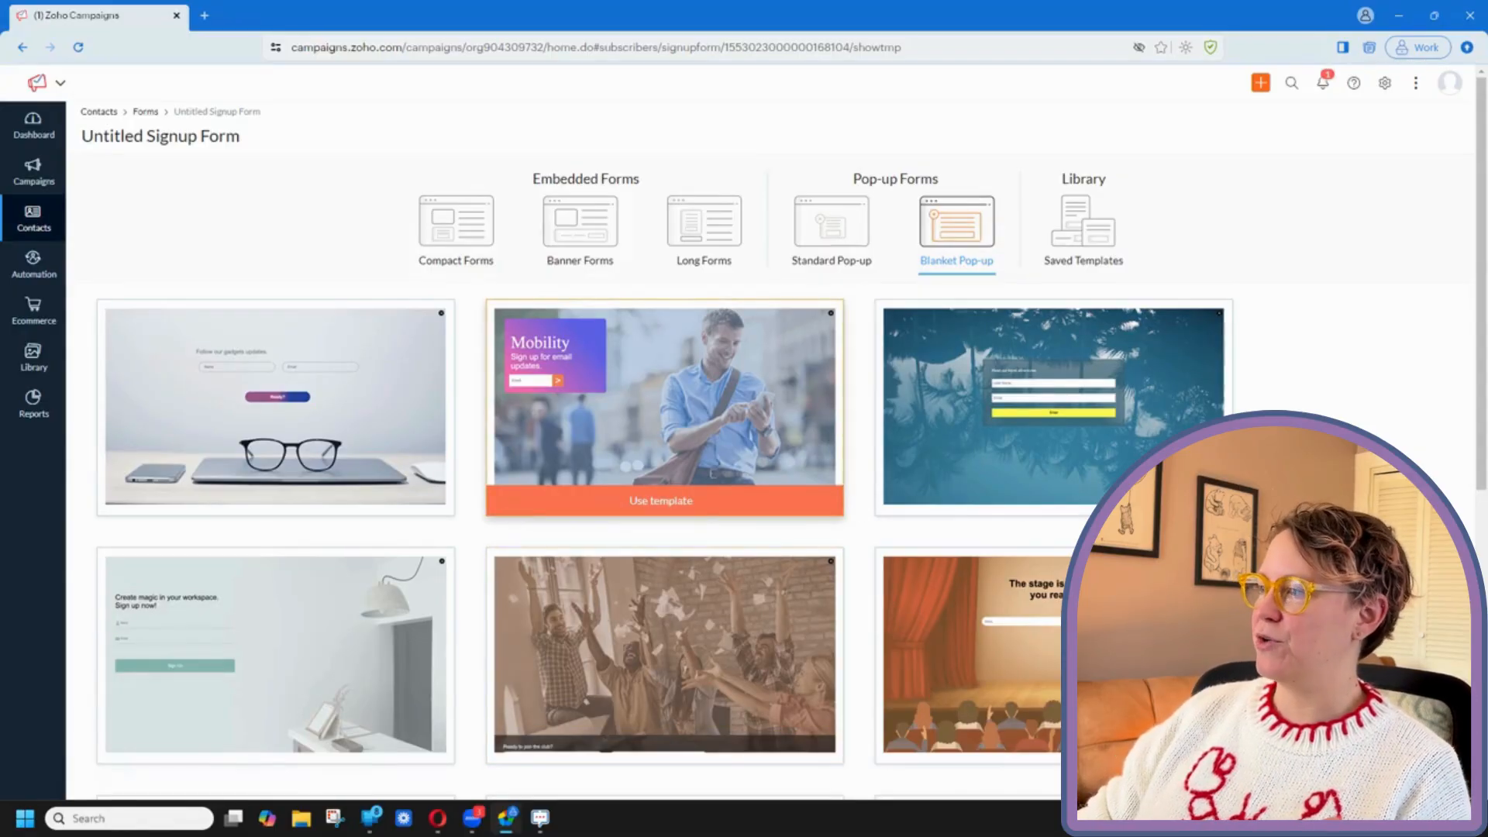
Step: Return to the Compact Forms templates and use the dark purple one with colourful triangle confetti and Email and Name fields
left_click(848, 229)
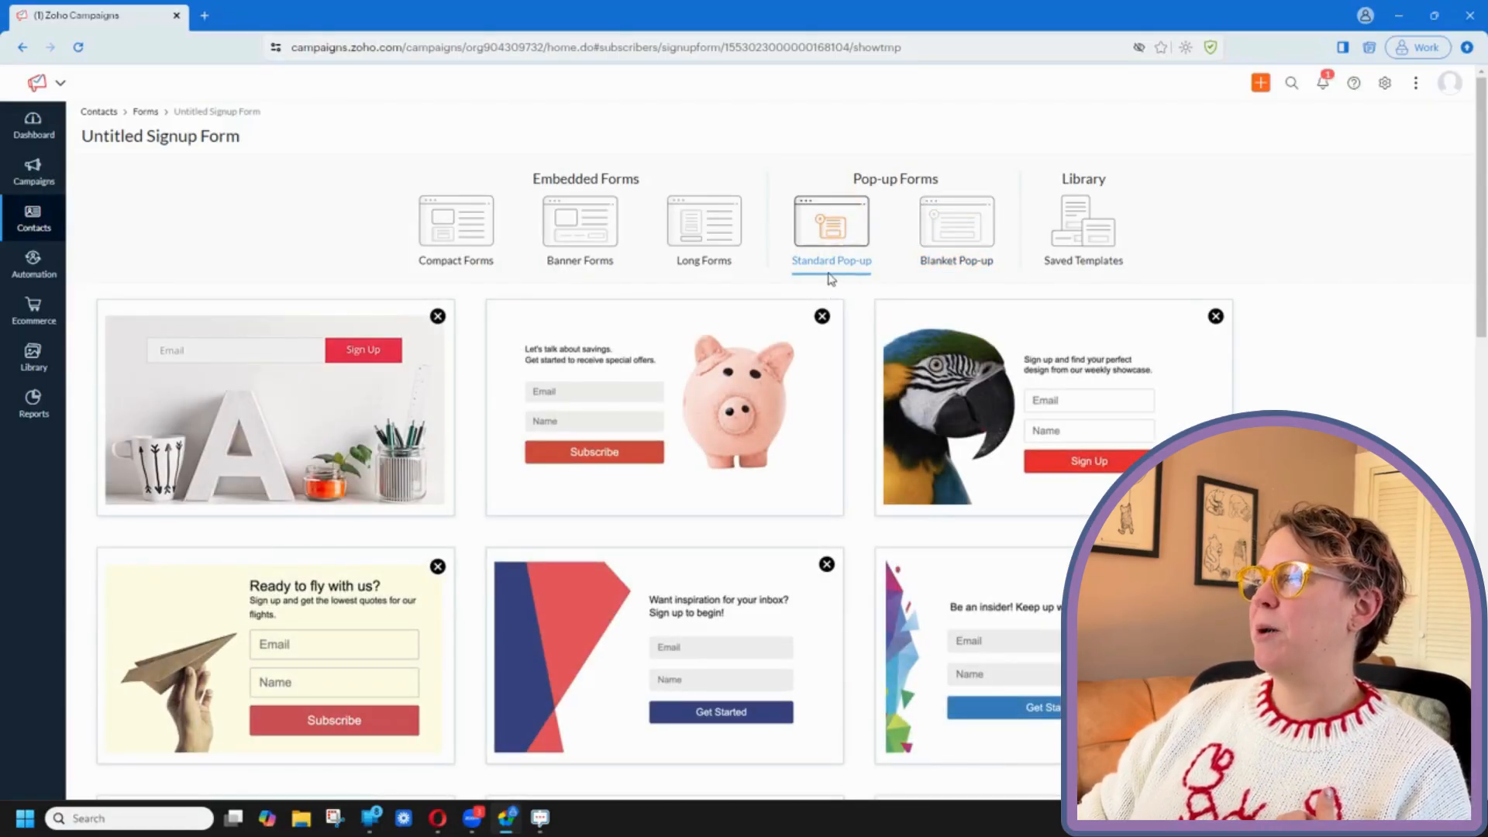
left_click(704, 225)
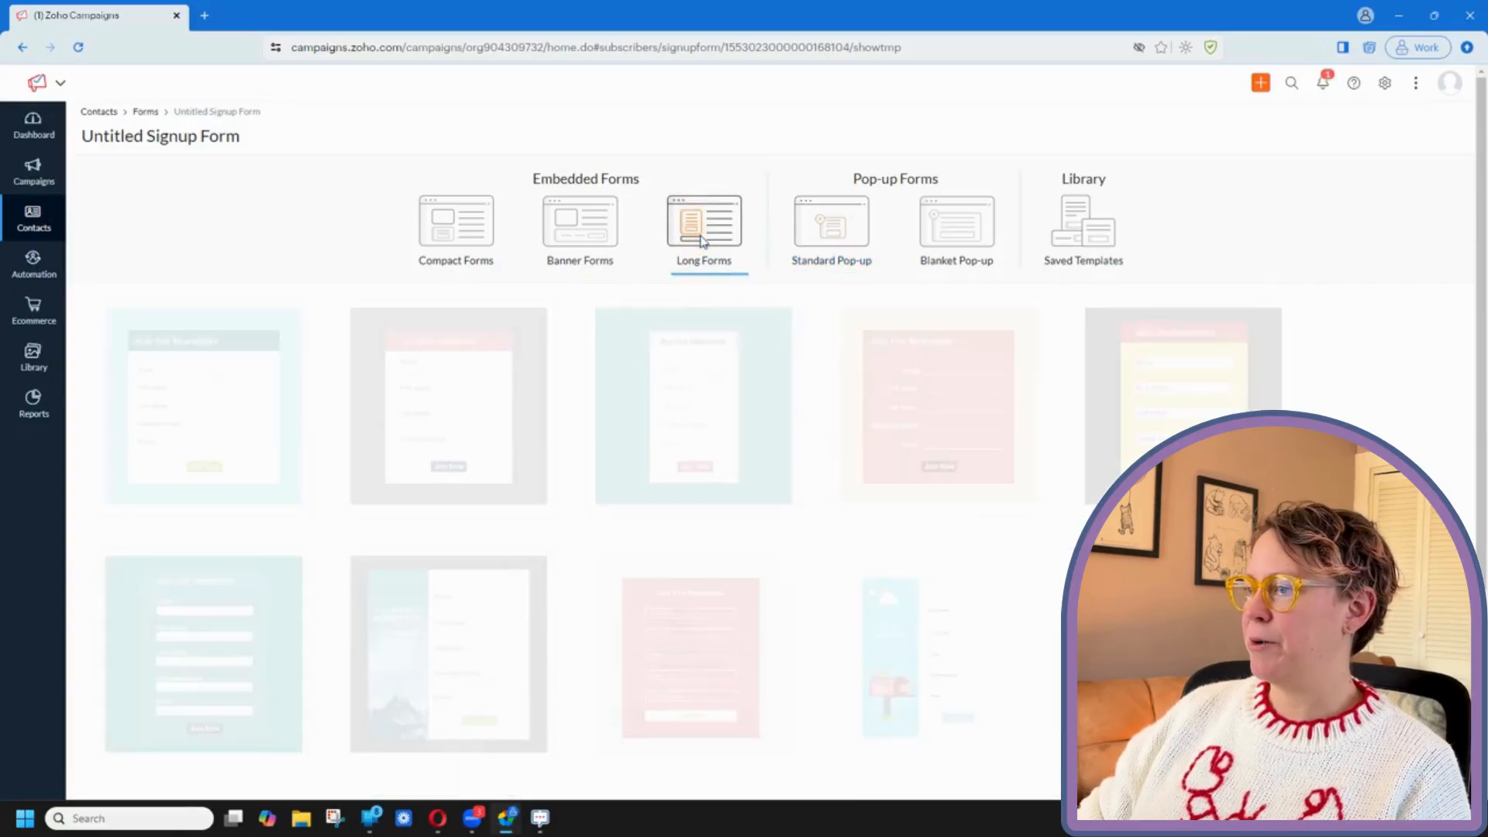
left_click(622, 223)
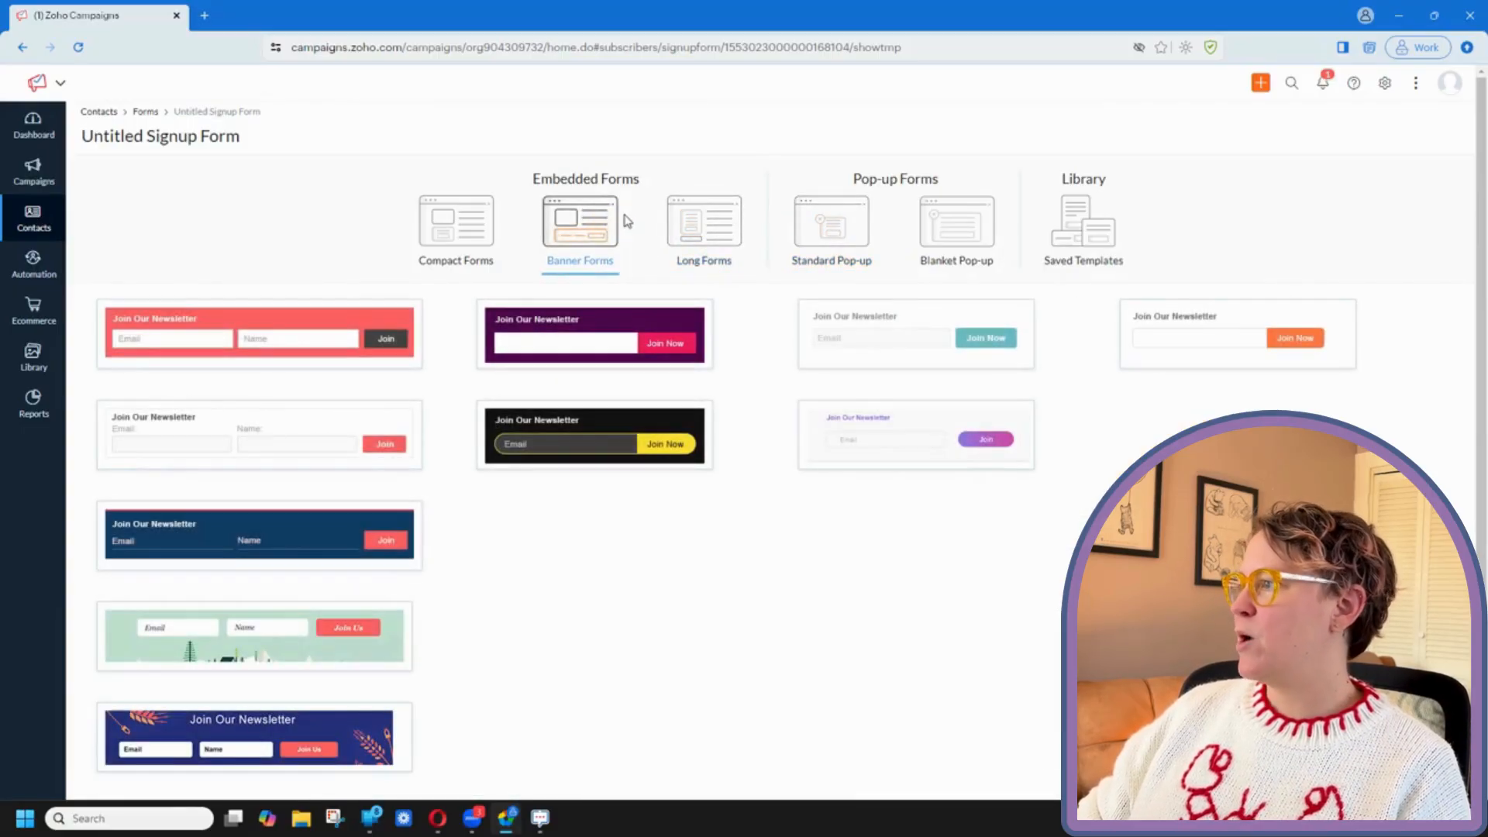
left_click(467, 253)
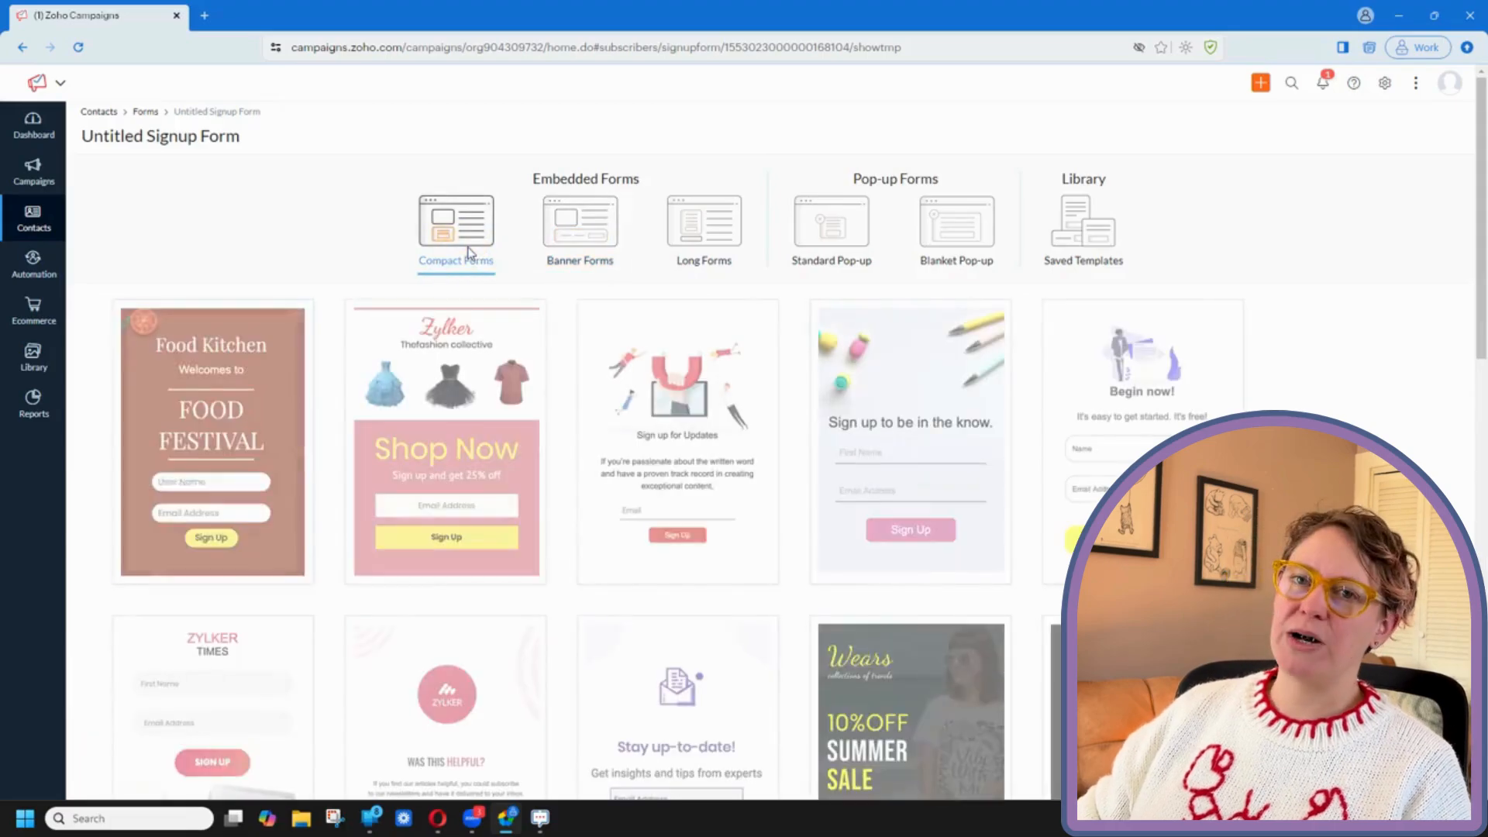
mouse_move(899, 411)
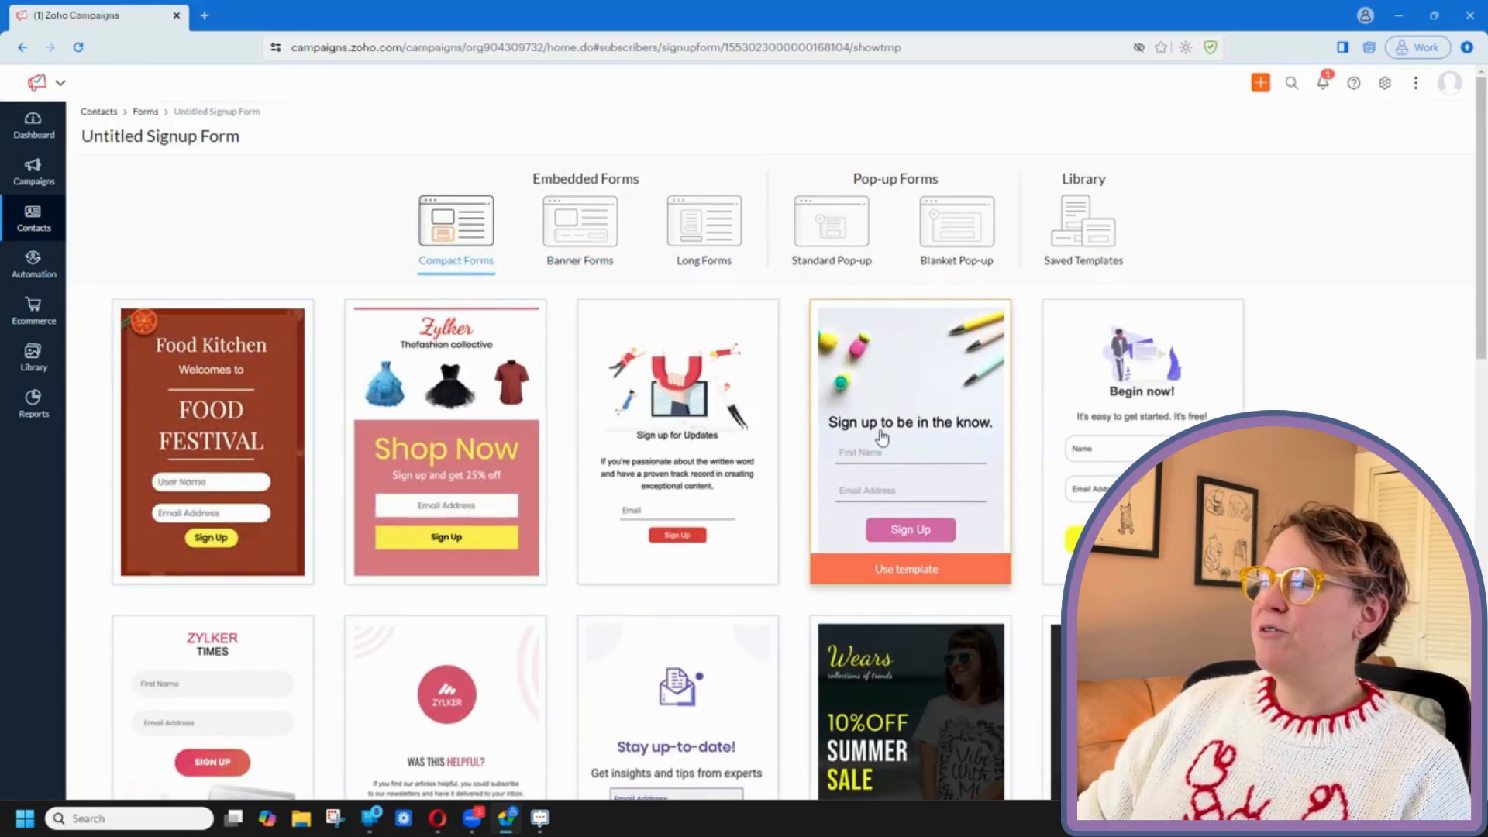
scroll(838, 504, "down", 10)
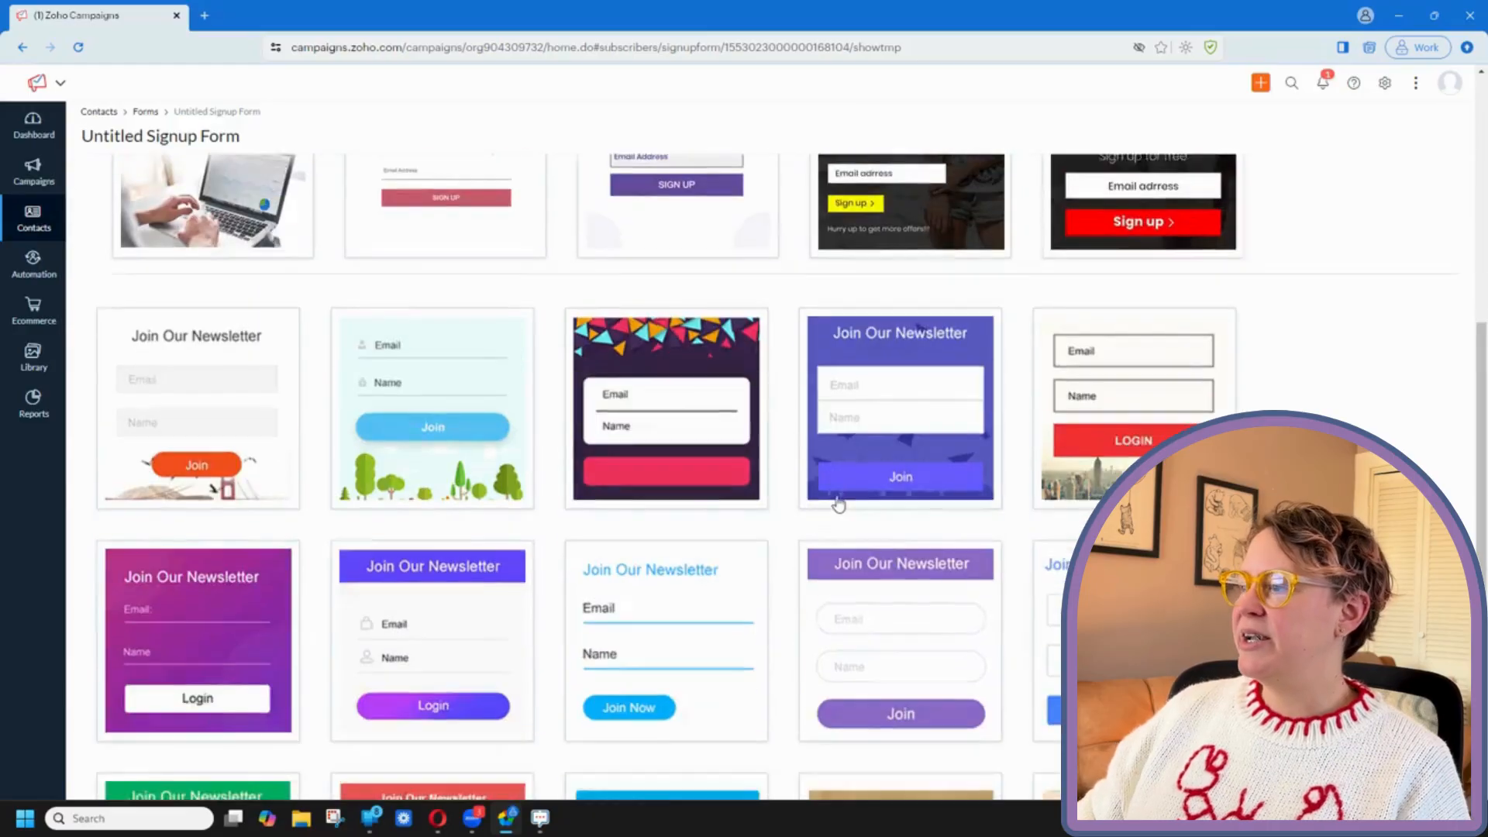
scroll(838, 504, "up", 5)
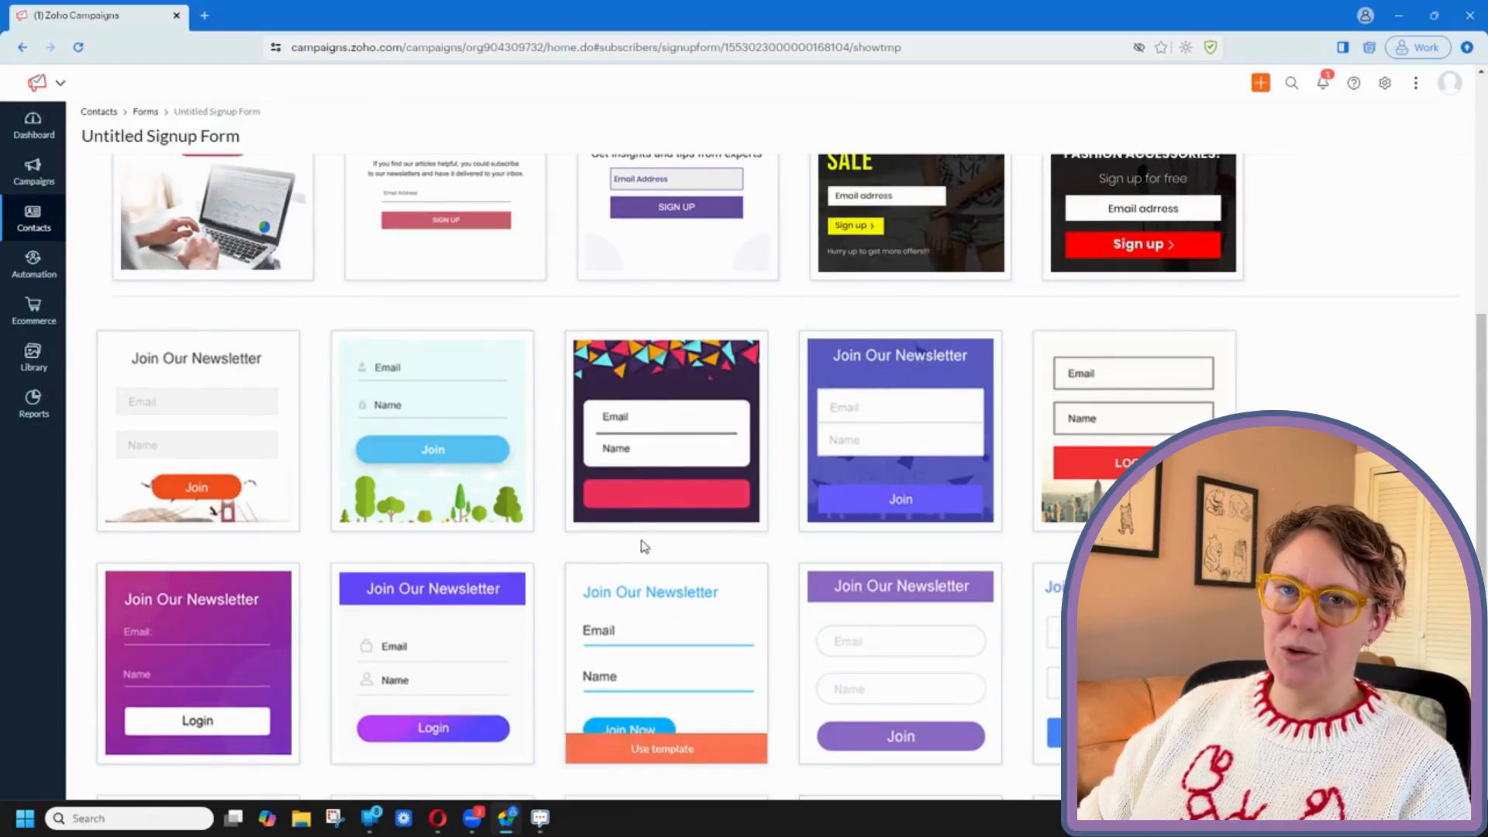
left_click(665, 519)
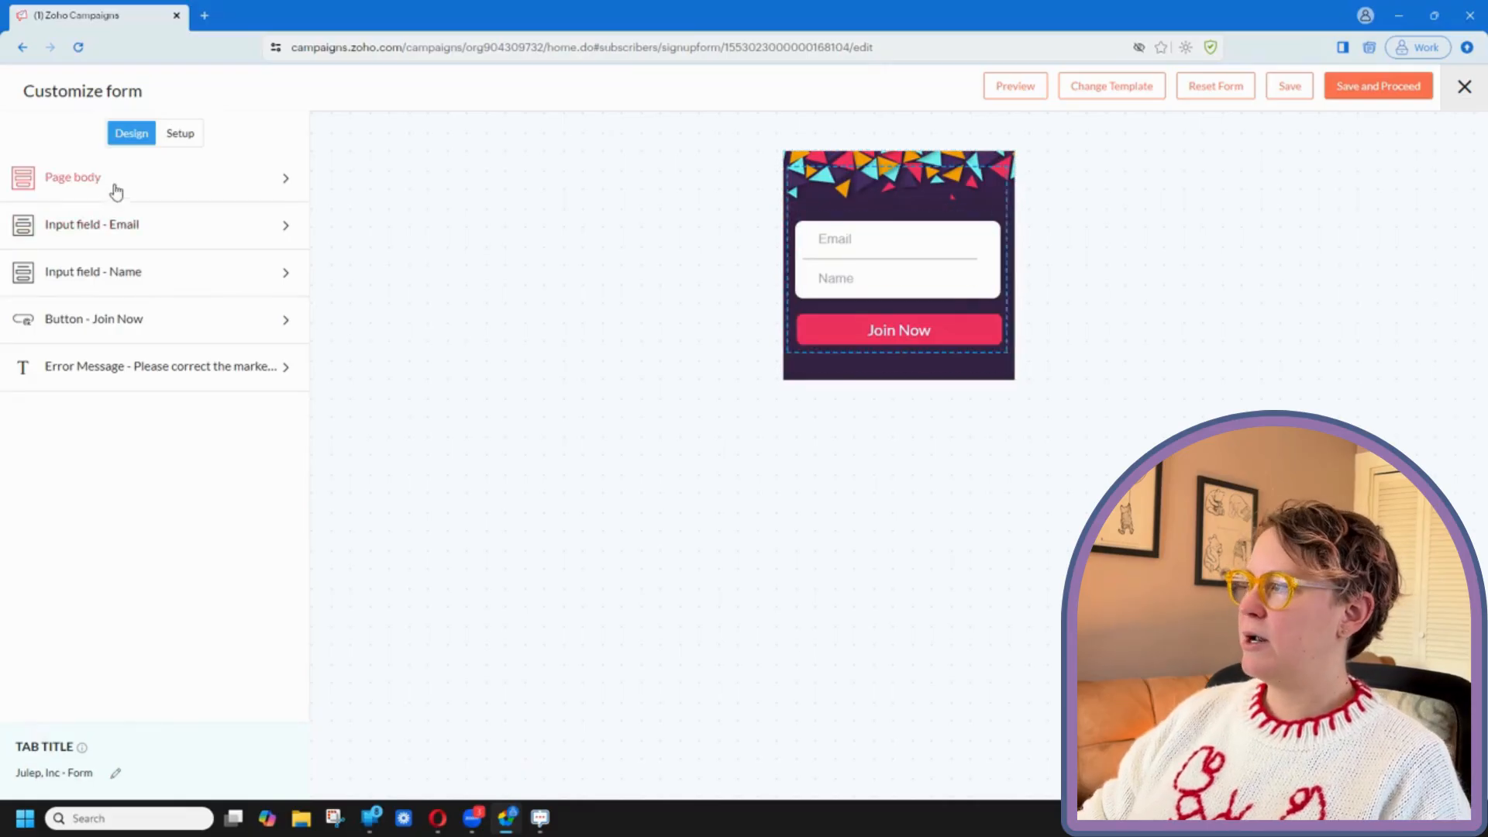
Step: Replace the page body's background image with the blue furry monster picture from the image library
left_click(65, 186)
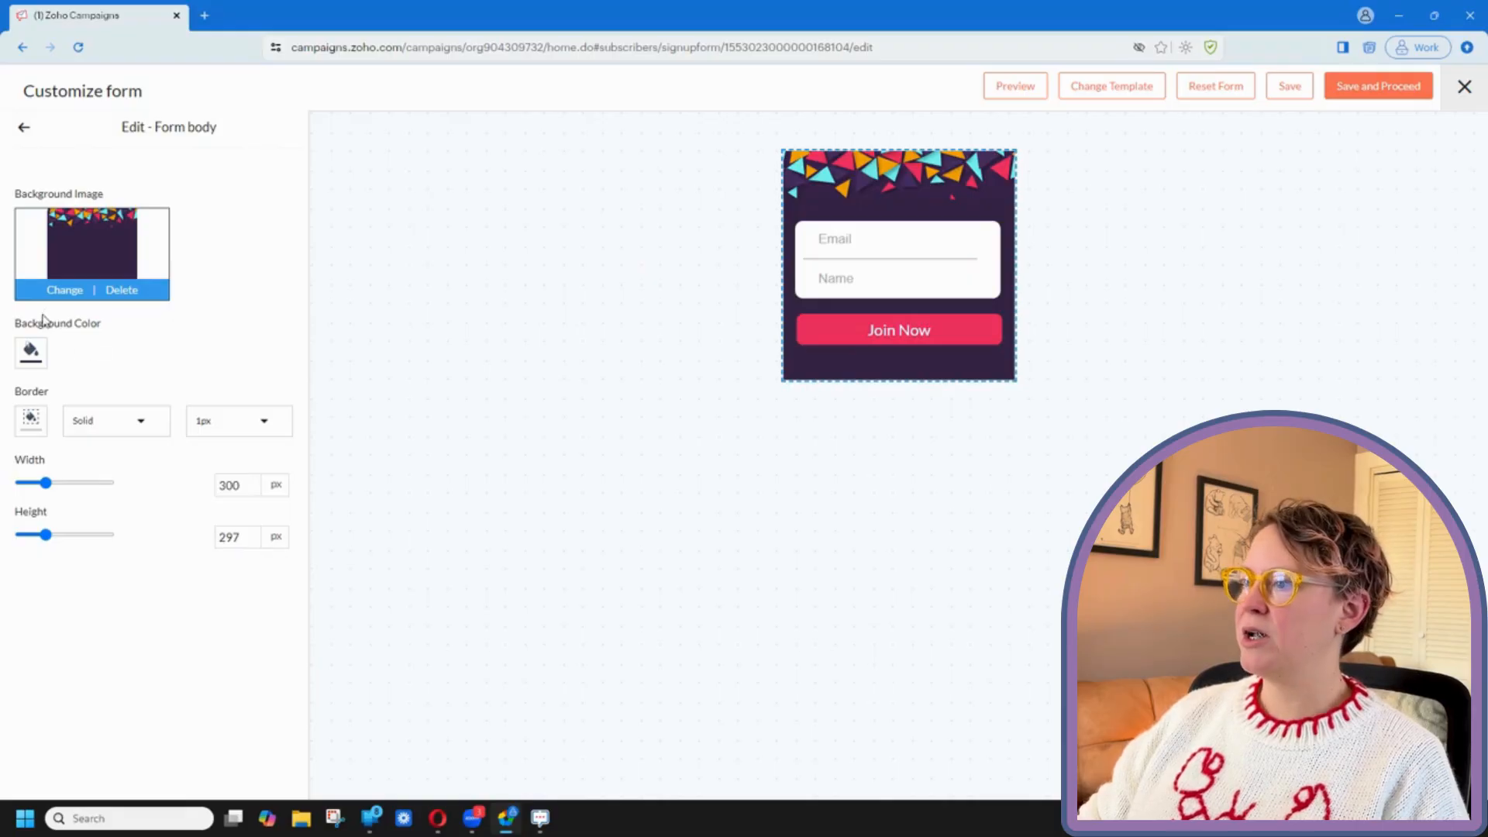
left_click(66, 291)
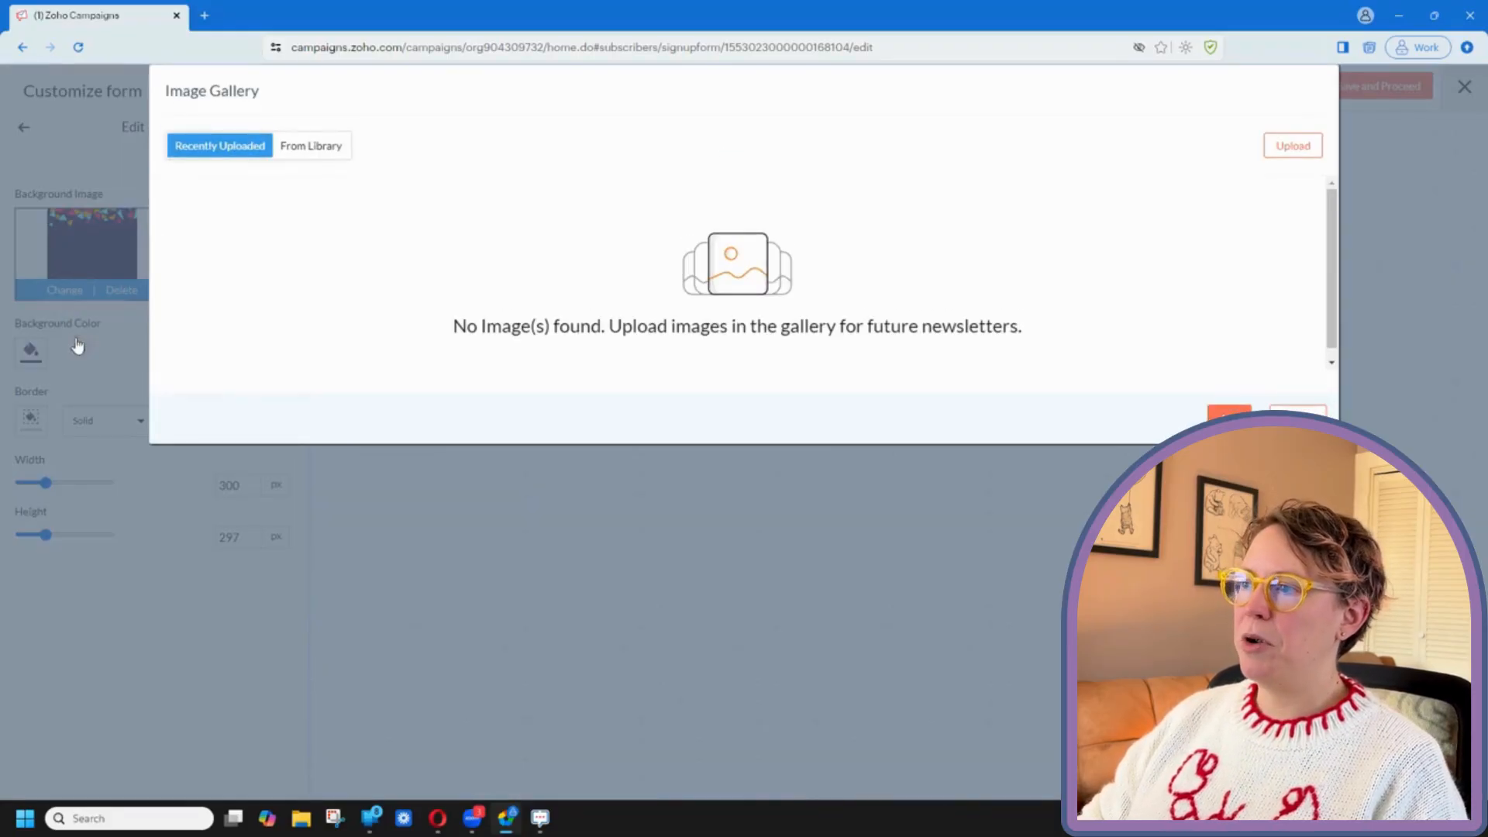
left_click(342, 155)
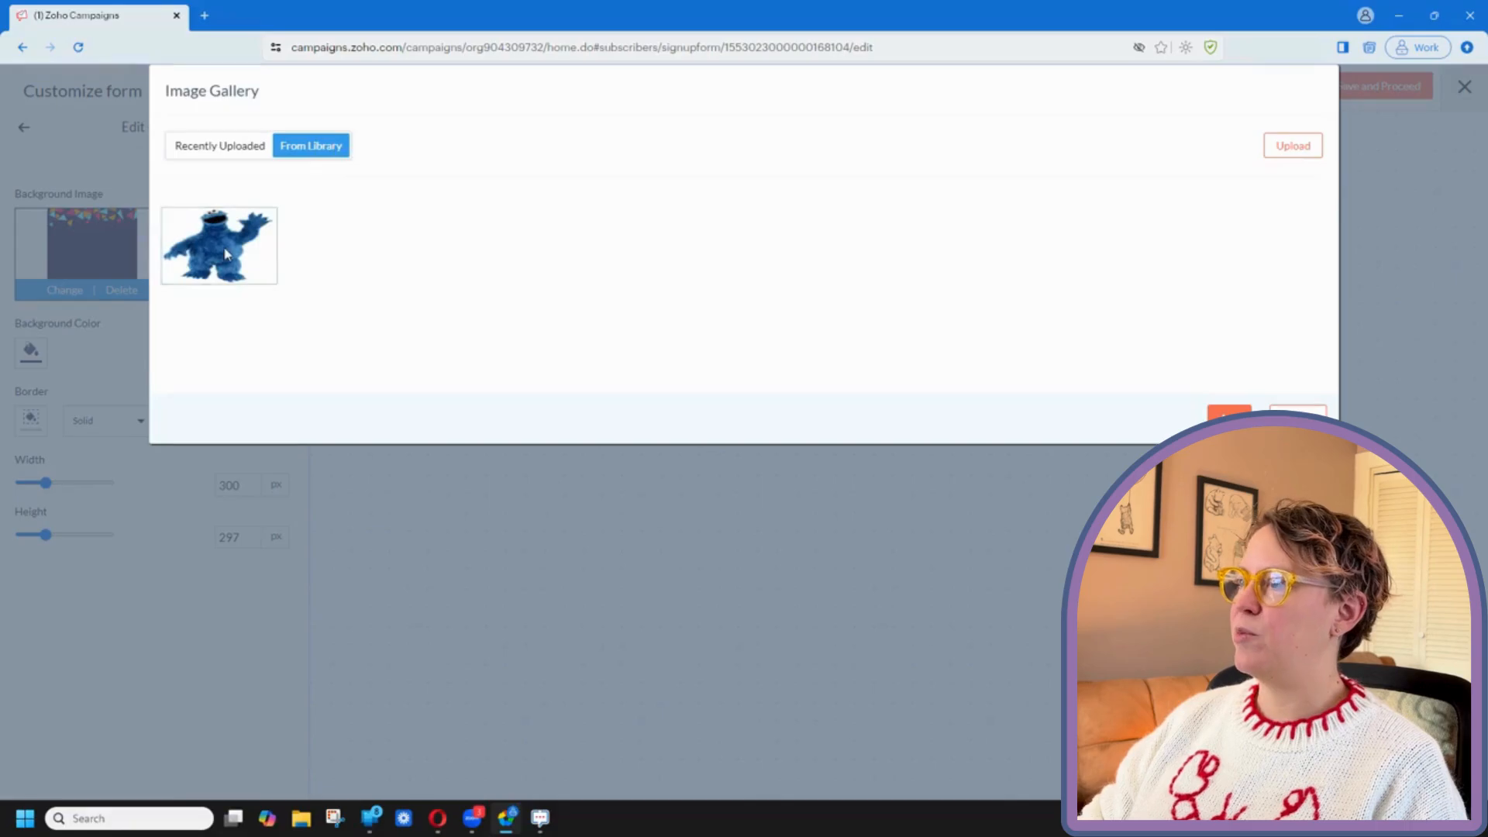
left_click(375, 281)
left_click(1225, 416)
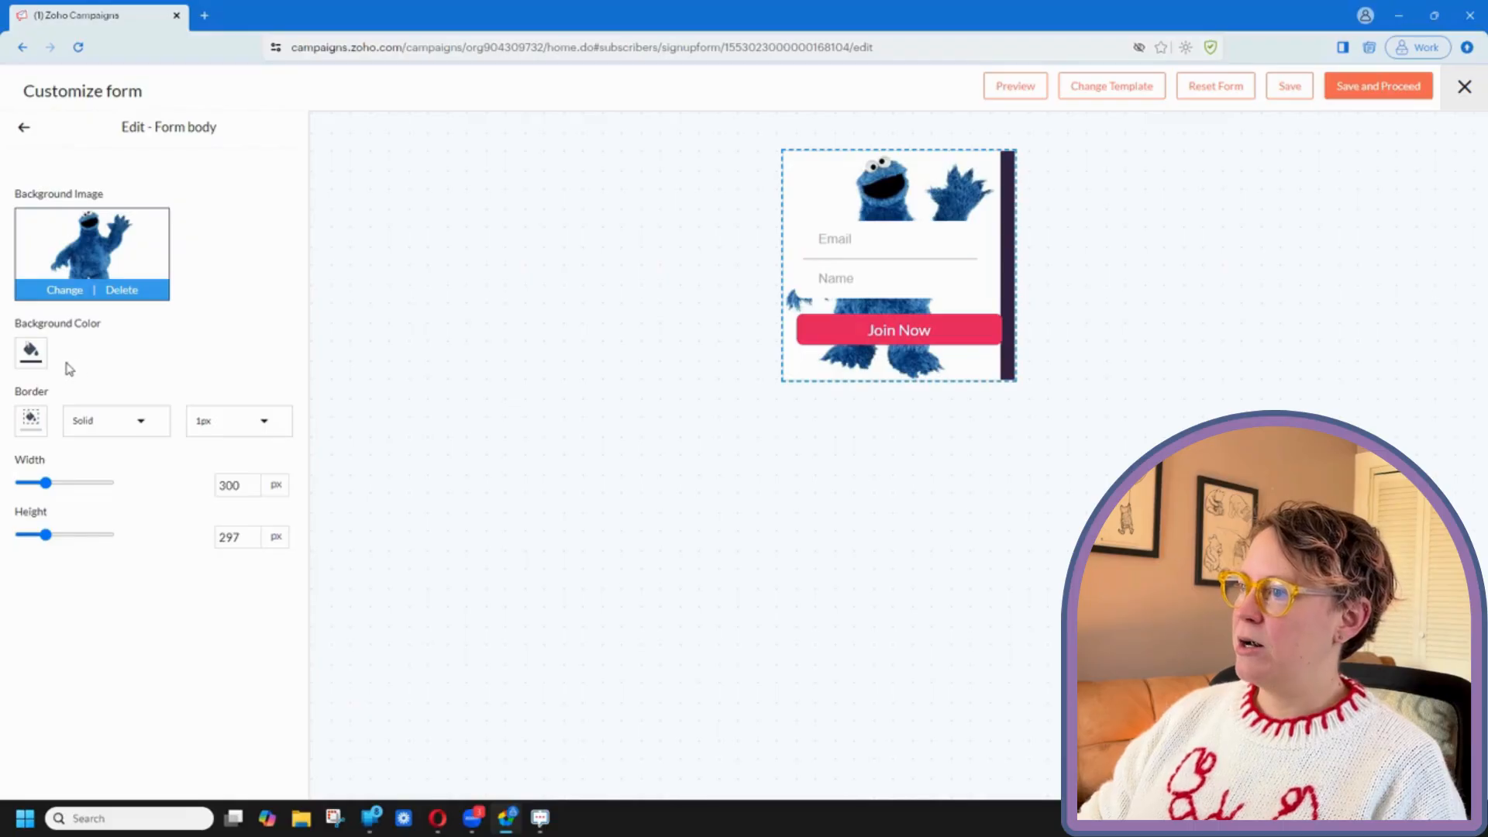
Step: Set the form body's background color to bright blue #006cfb
left_click(31, 355)
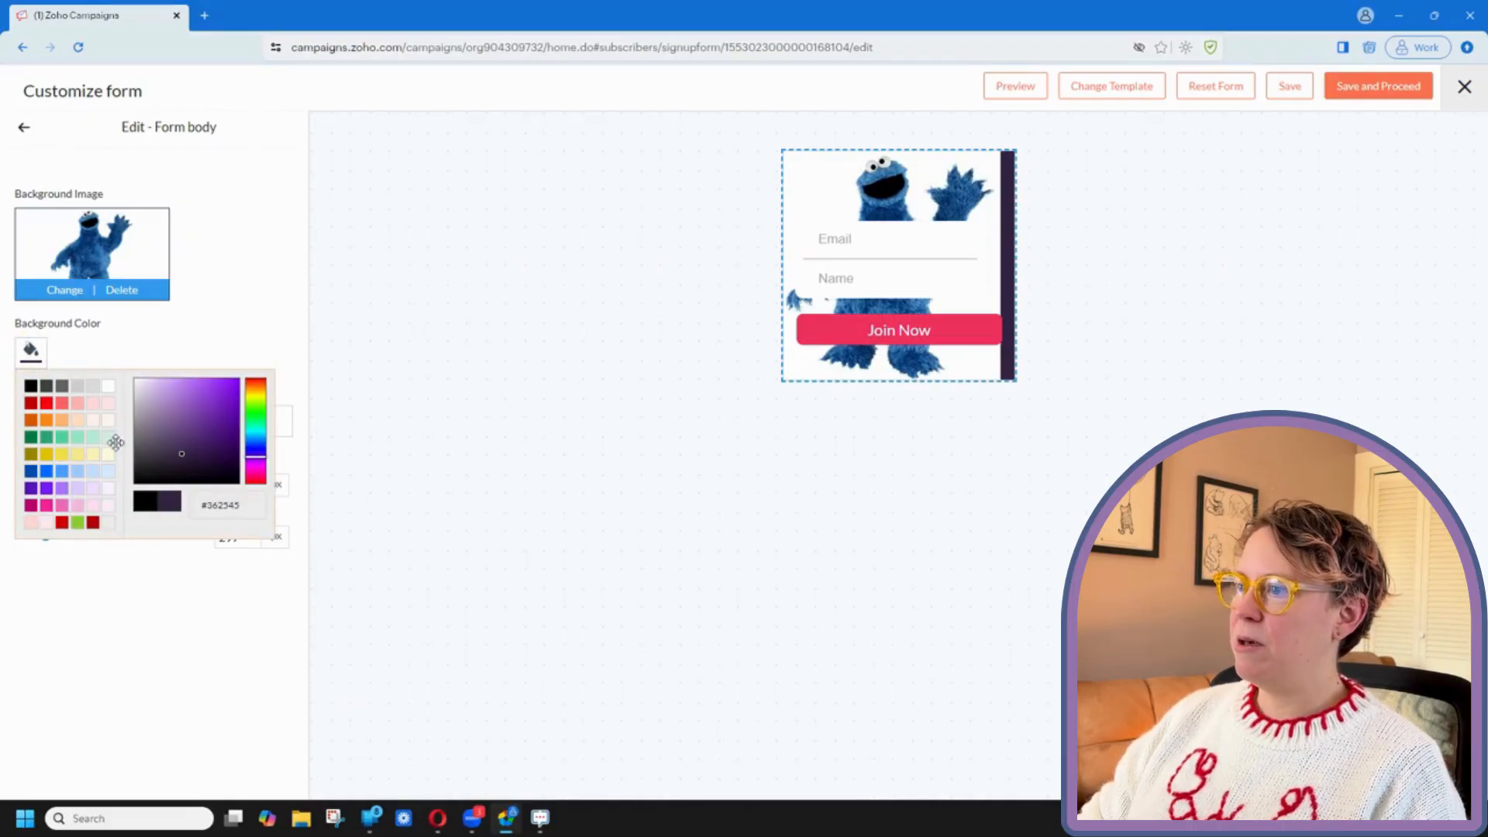
left_click(46, 472)
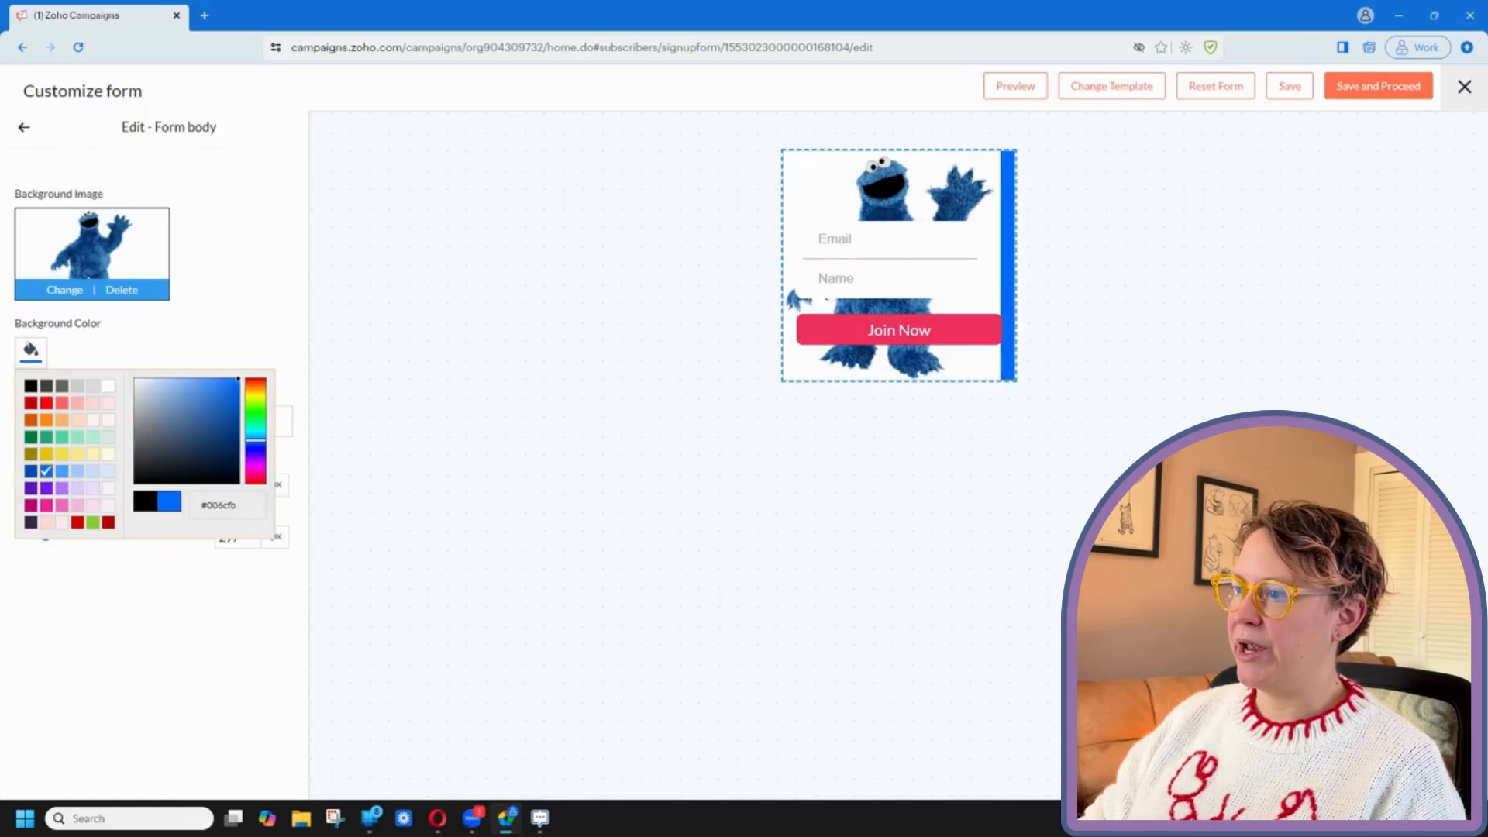
left_click(211, 294)
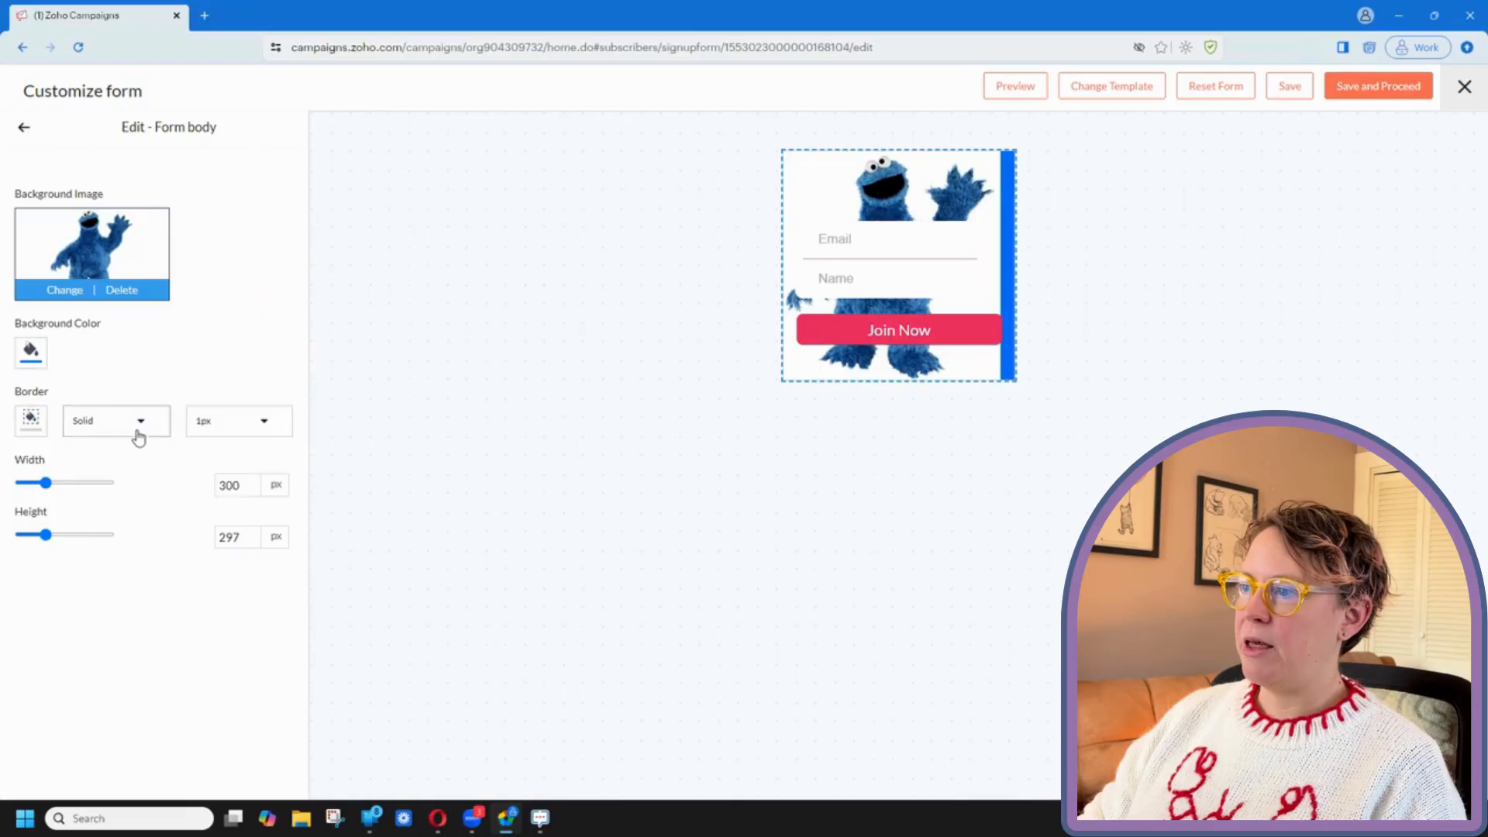
Step: Give the form body a lighter blue border with a thickness of 13, and return to the form element list
left_click(28, 429)
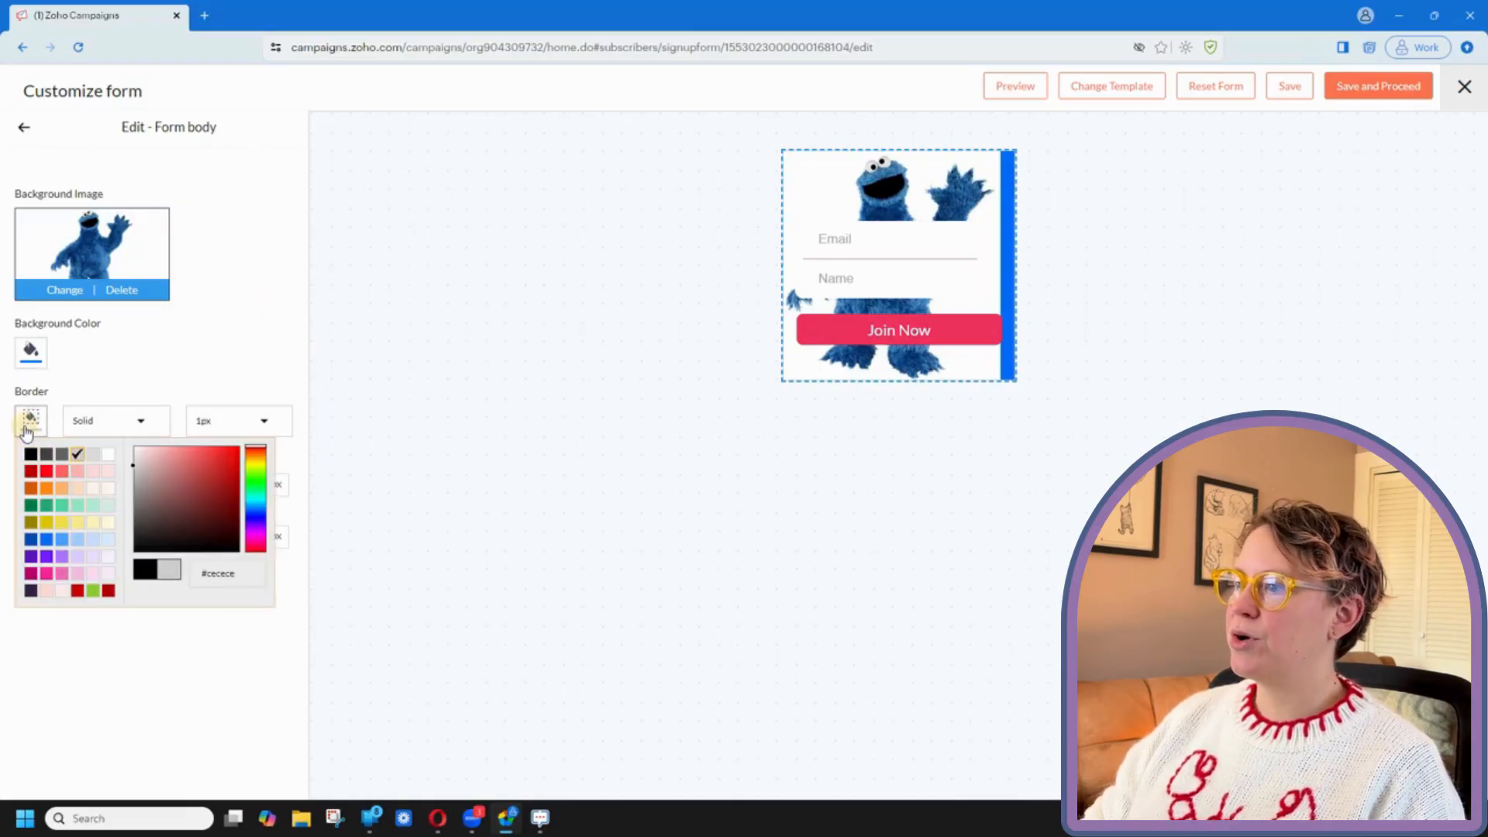
left_click(62, 539)
left_click(186, 397)
left_click(264, 421)
scroll(266, 466, "down", 4)
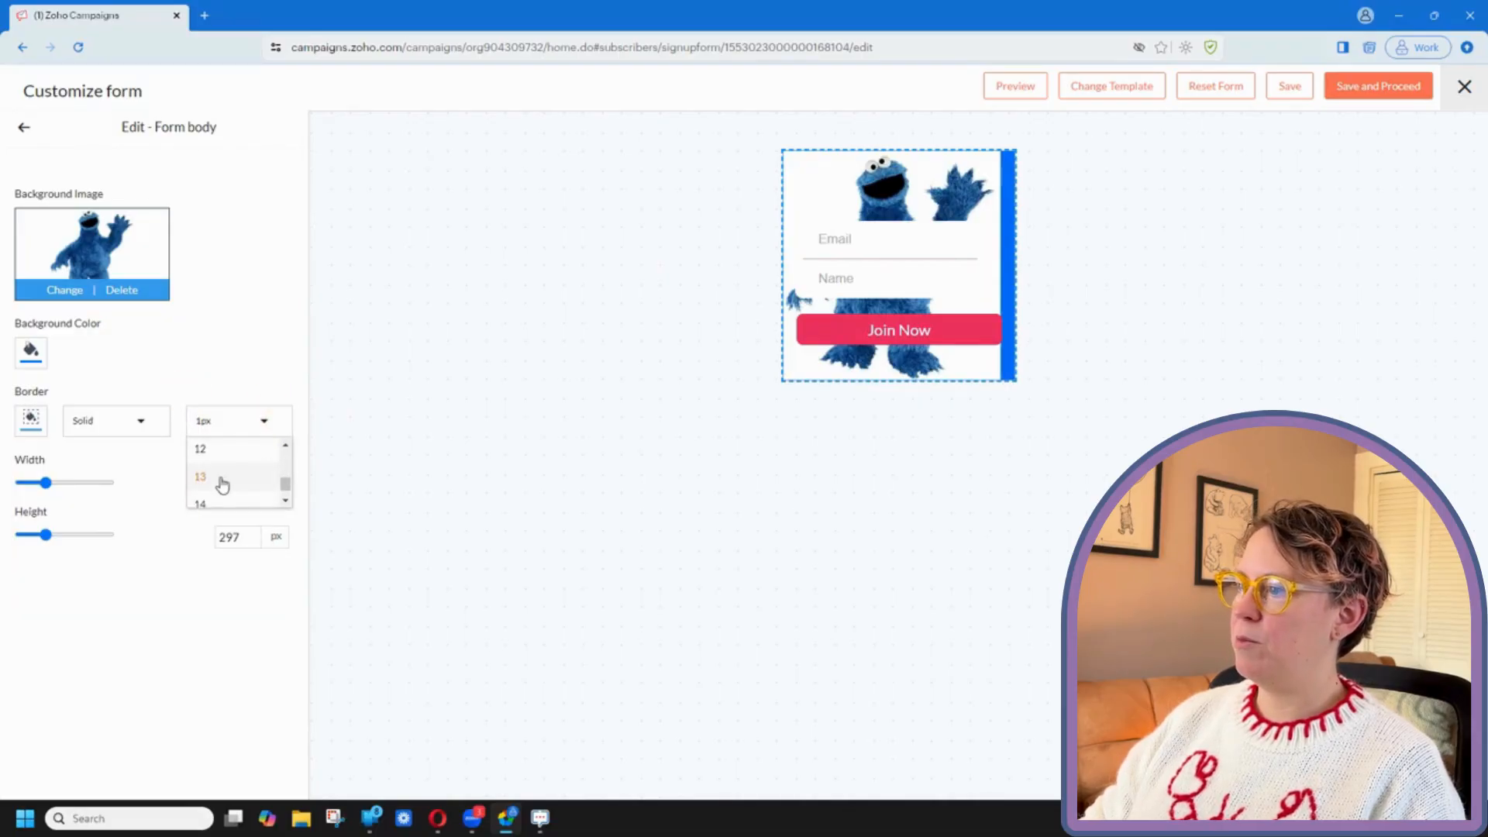
left_click(223, 479)
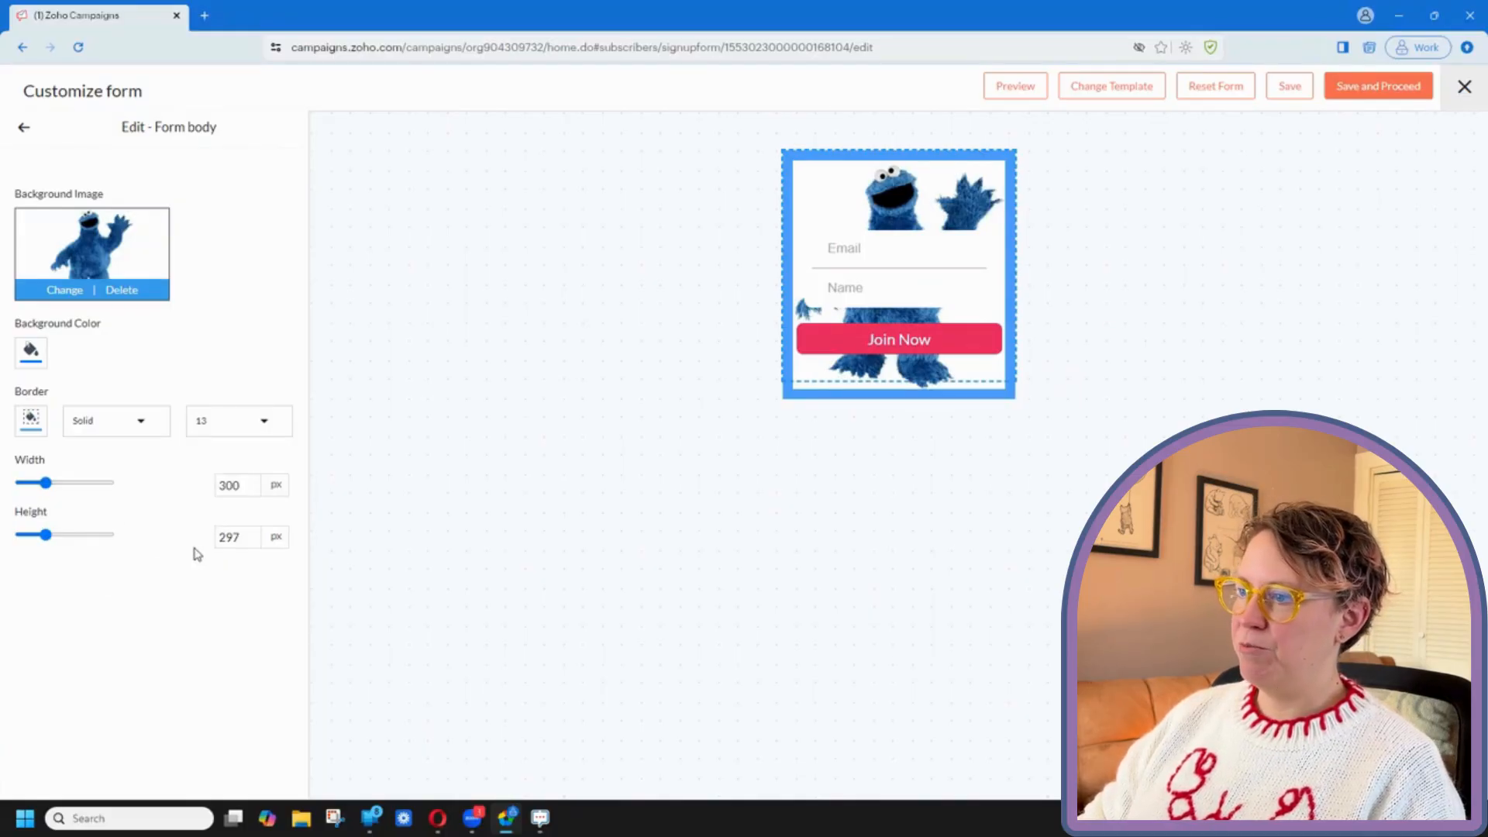
left_click(24, 127)
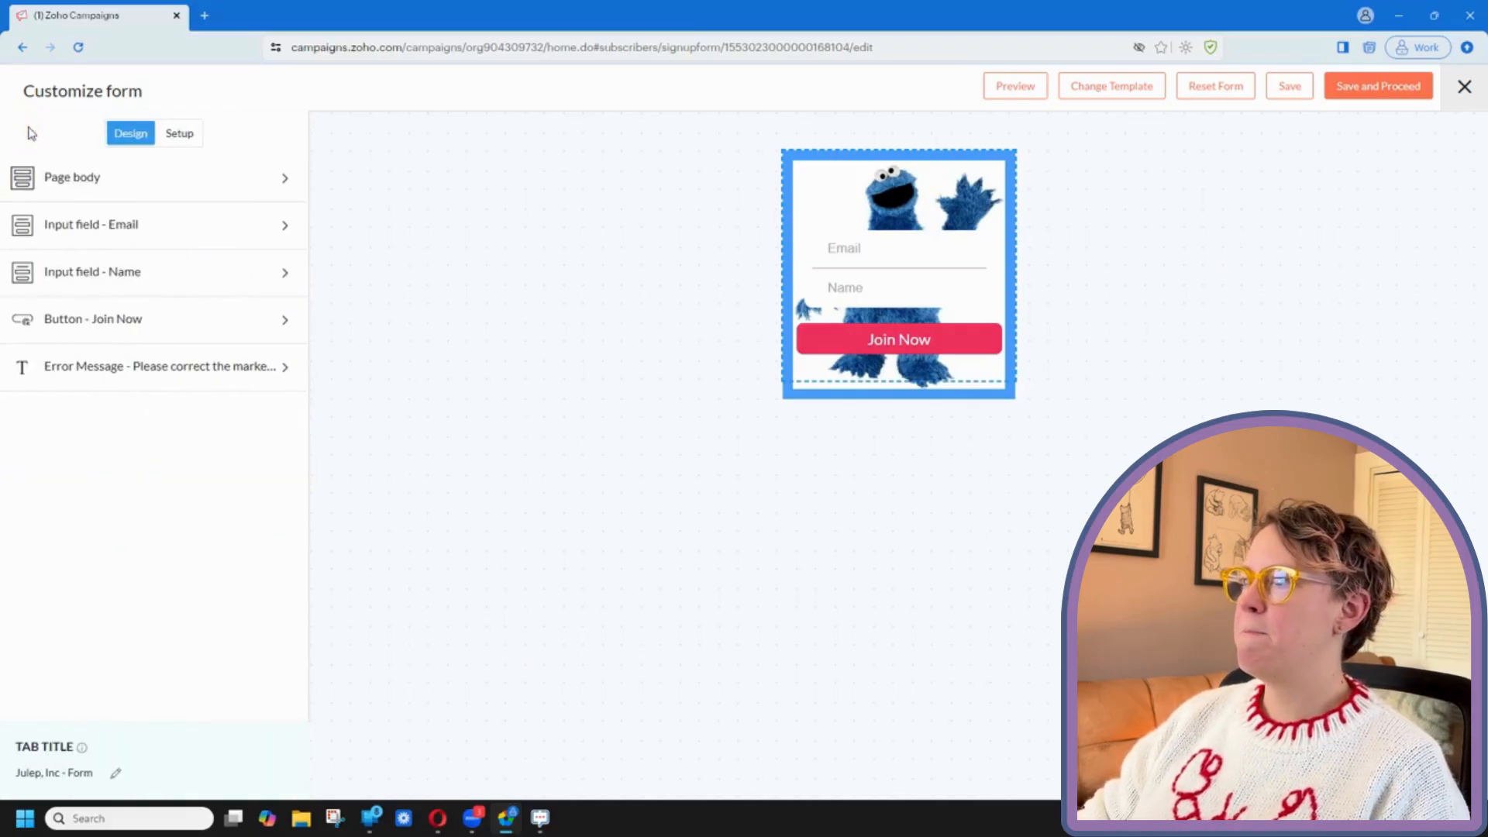
Step: Change the Email input field's text to "Your Email" and return to the form element list
left_click(162, 237)
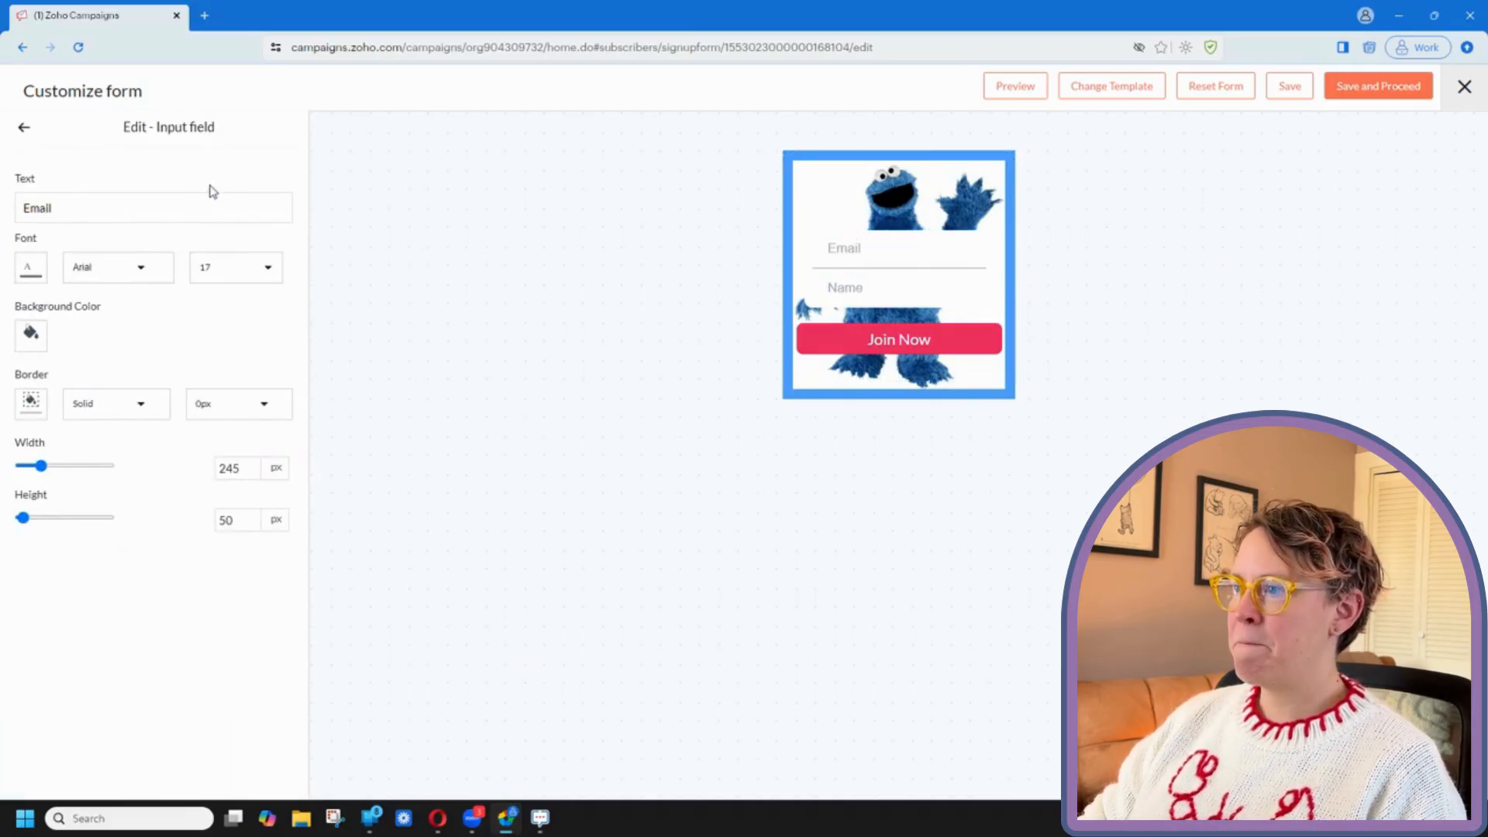
left_click(132, 206)
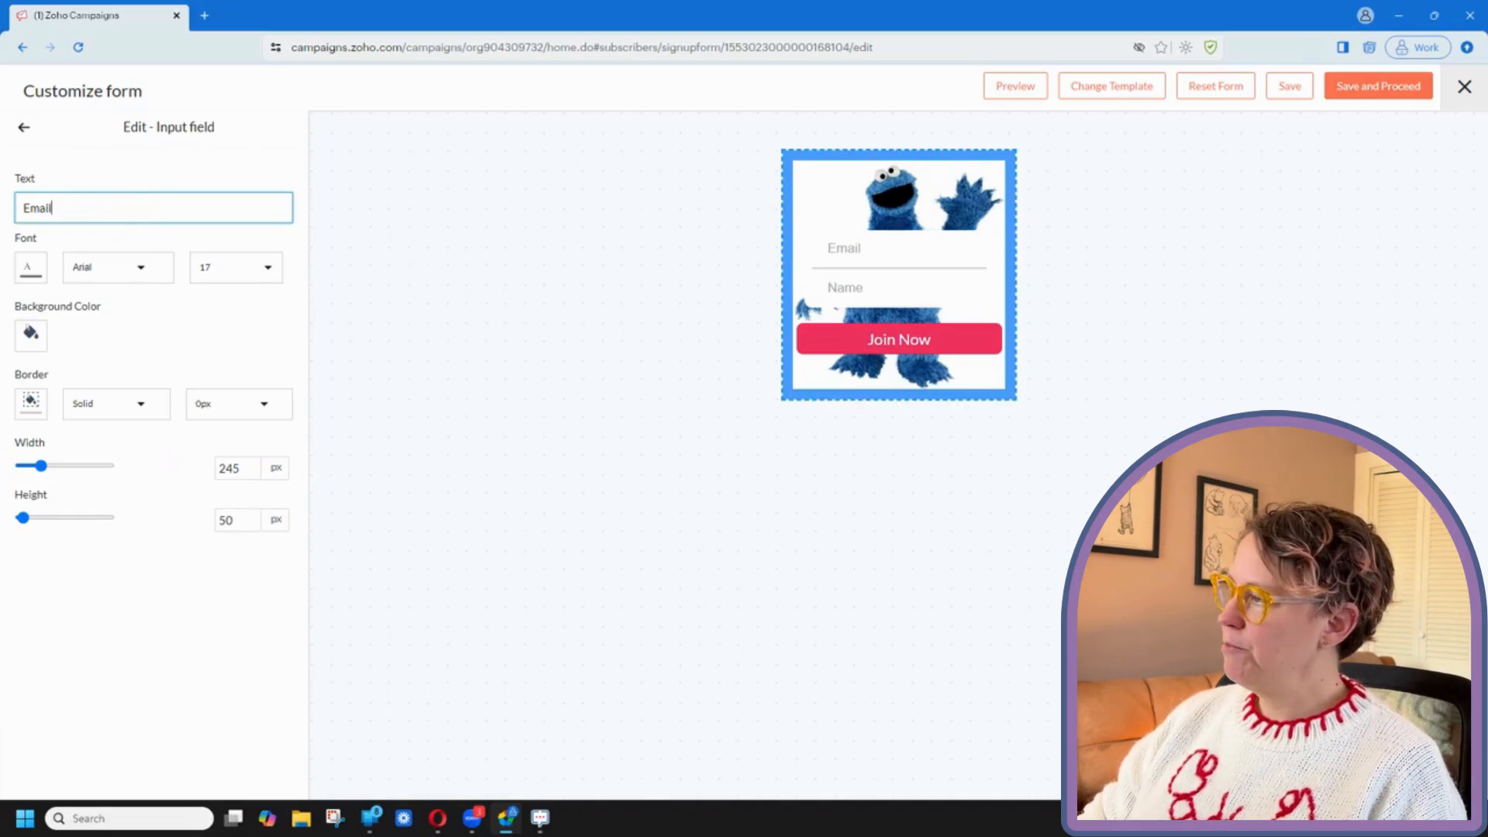
type("Your")
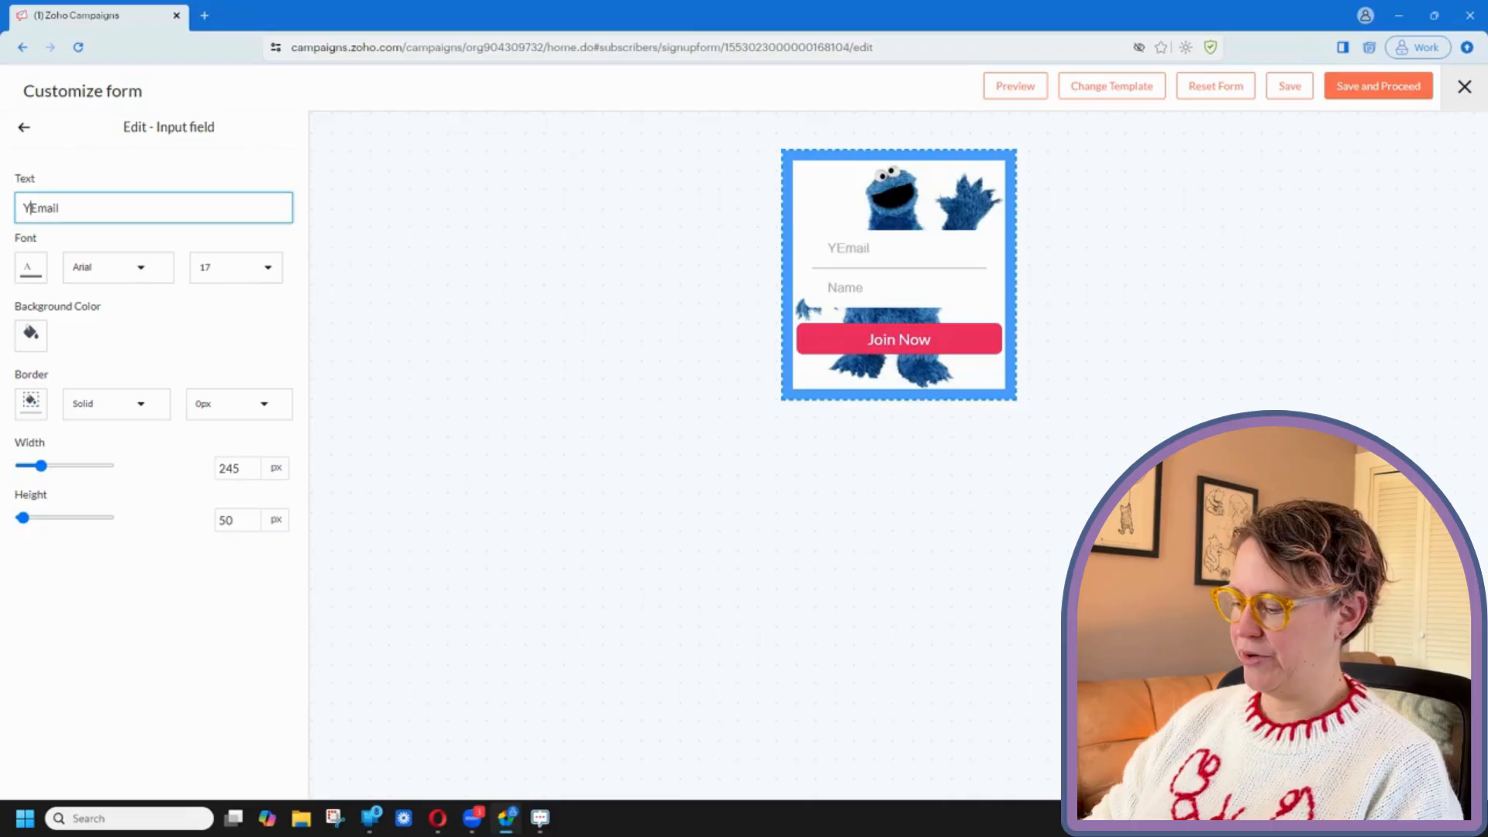
left_click(175, 186)
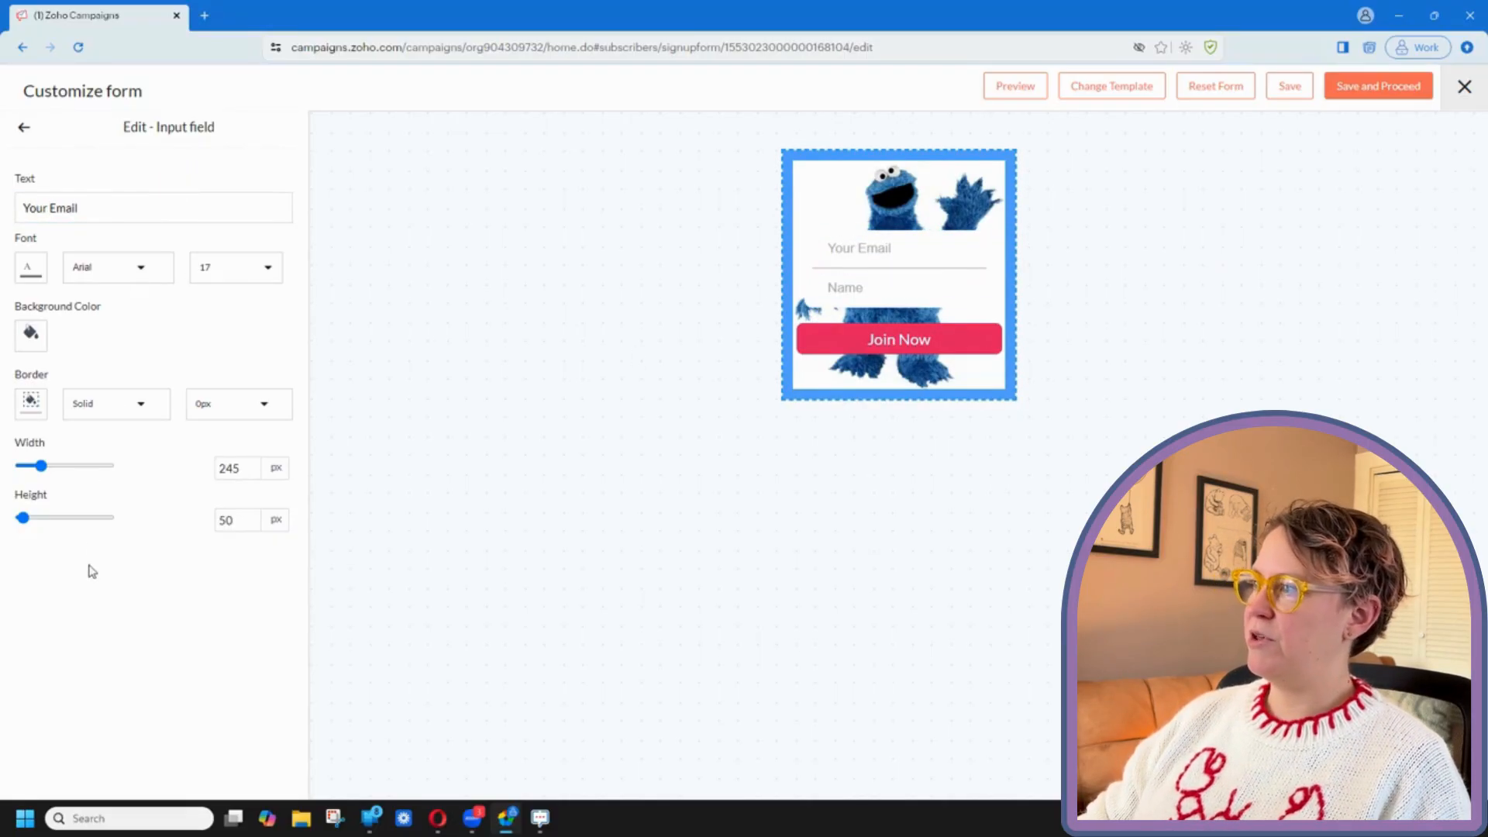
left_click(27, 130)
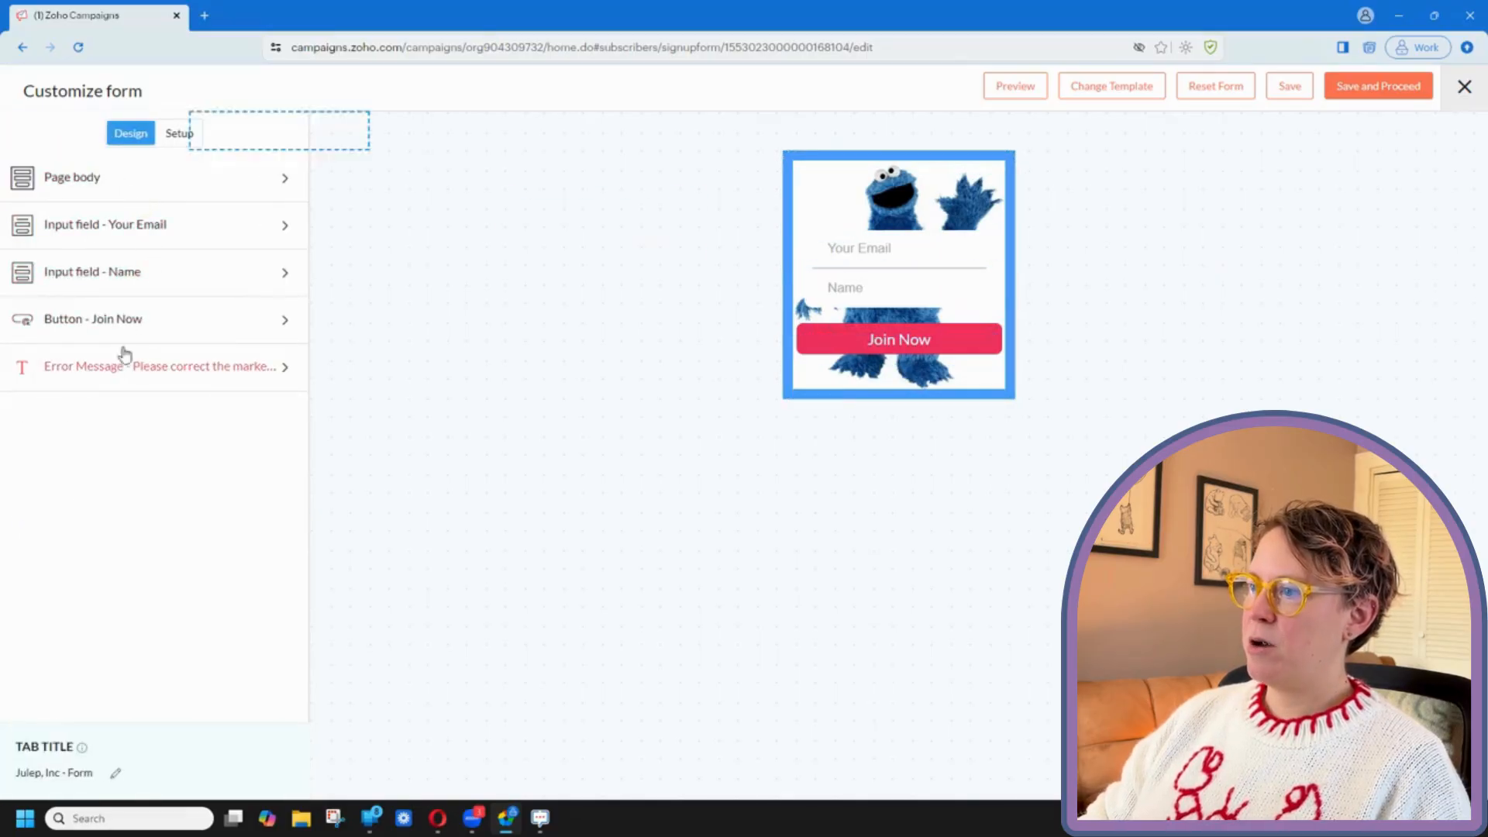
Step: Change the Name input field's text to "Last Name" and check which contact field its value is mapped to
left_click(107, 279)
left_click(53, 208)
type("Last Name")
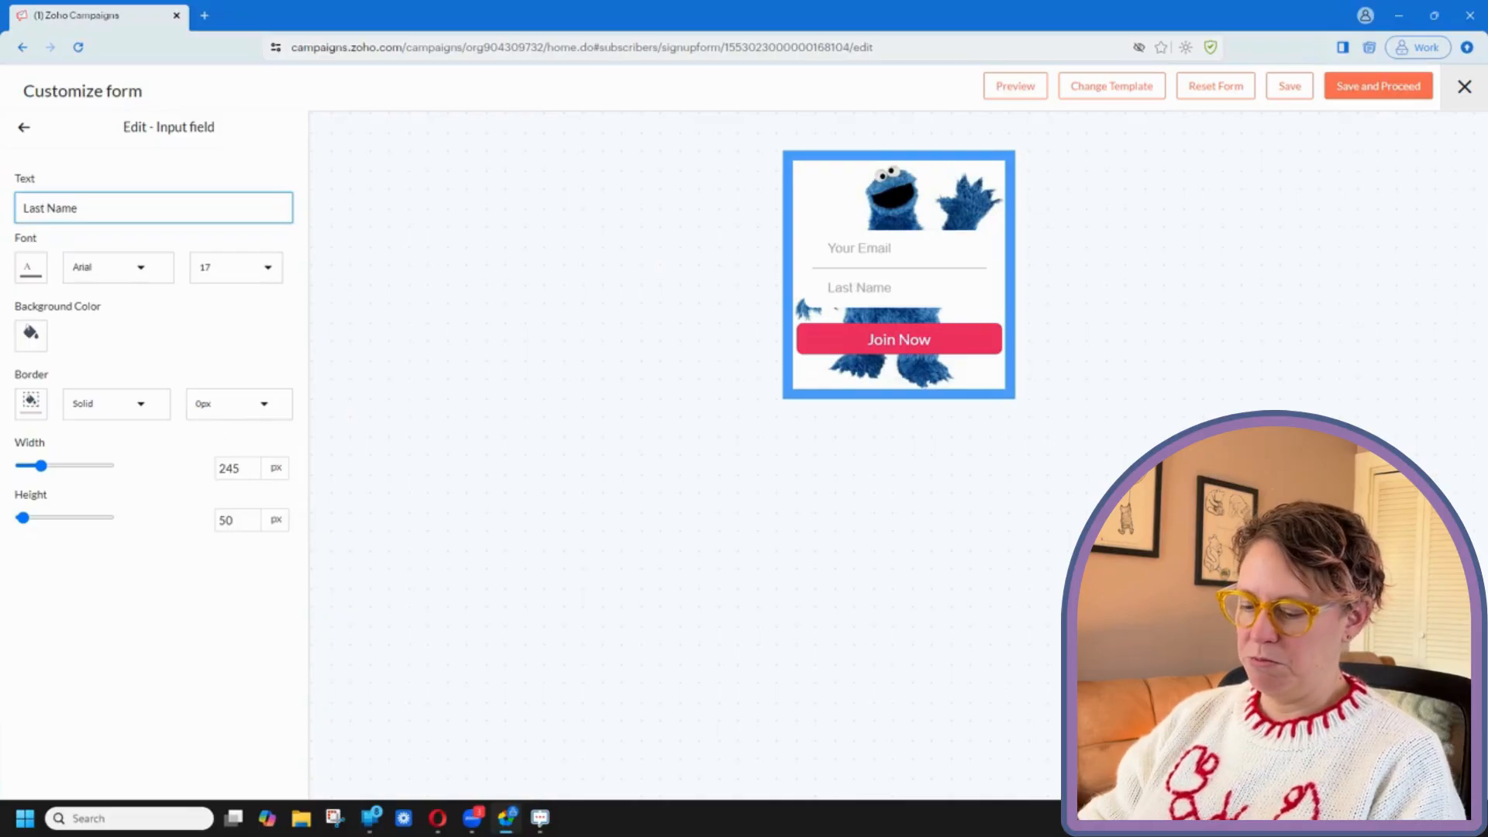
left_click(108, 190)
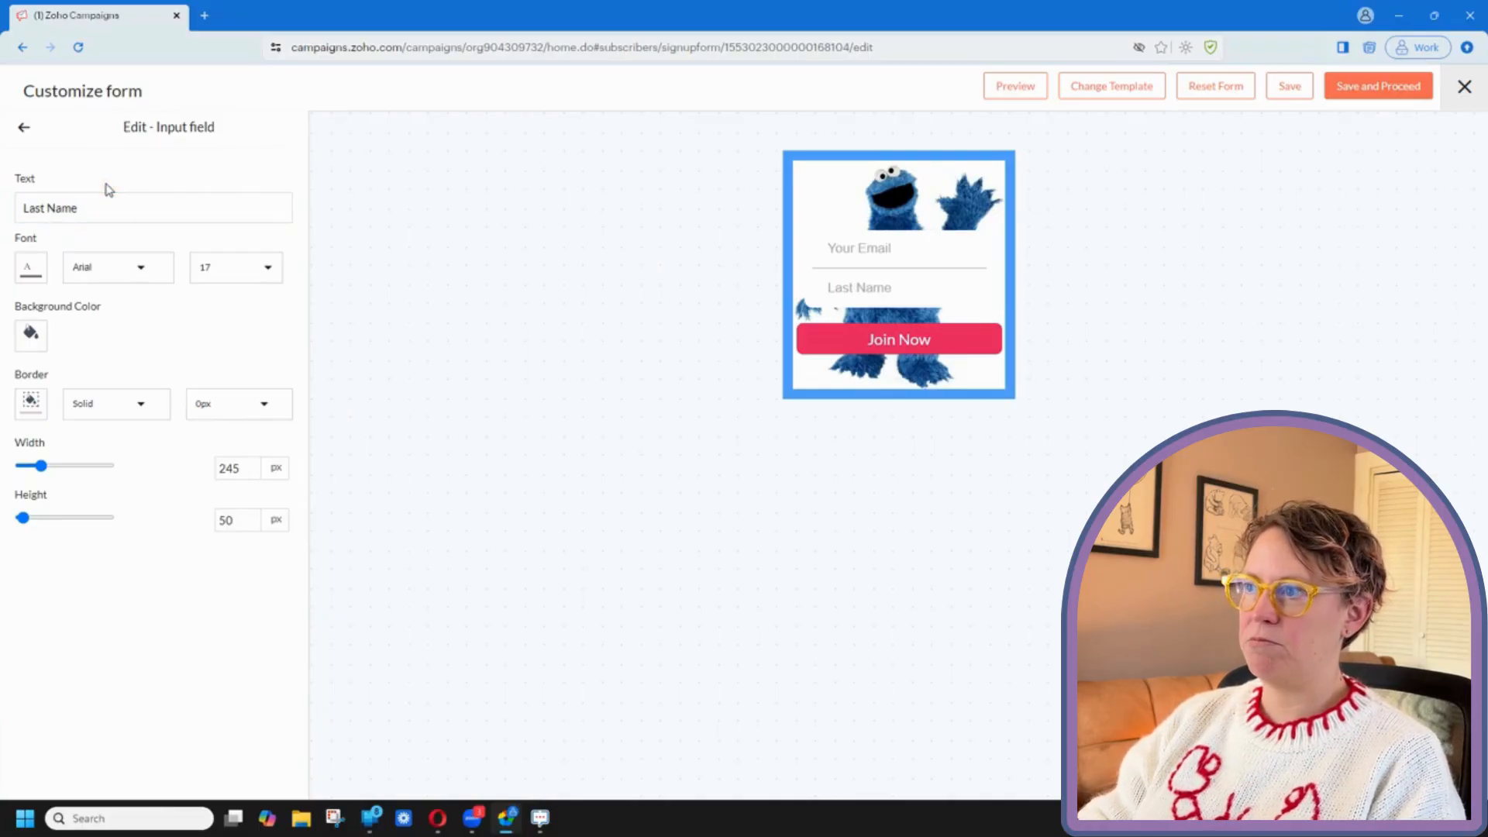
left_click(24, 127)
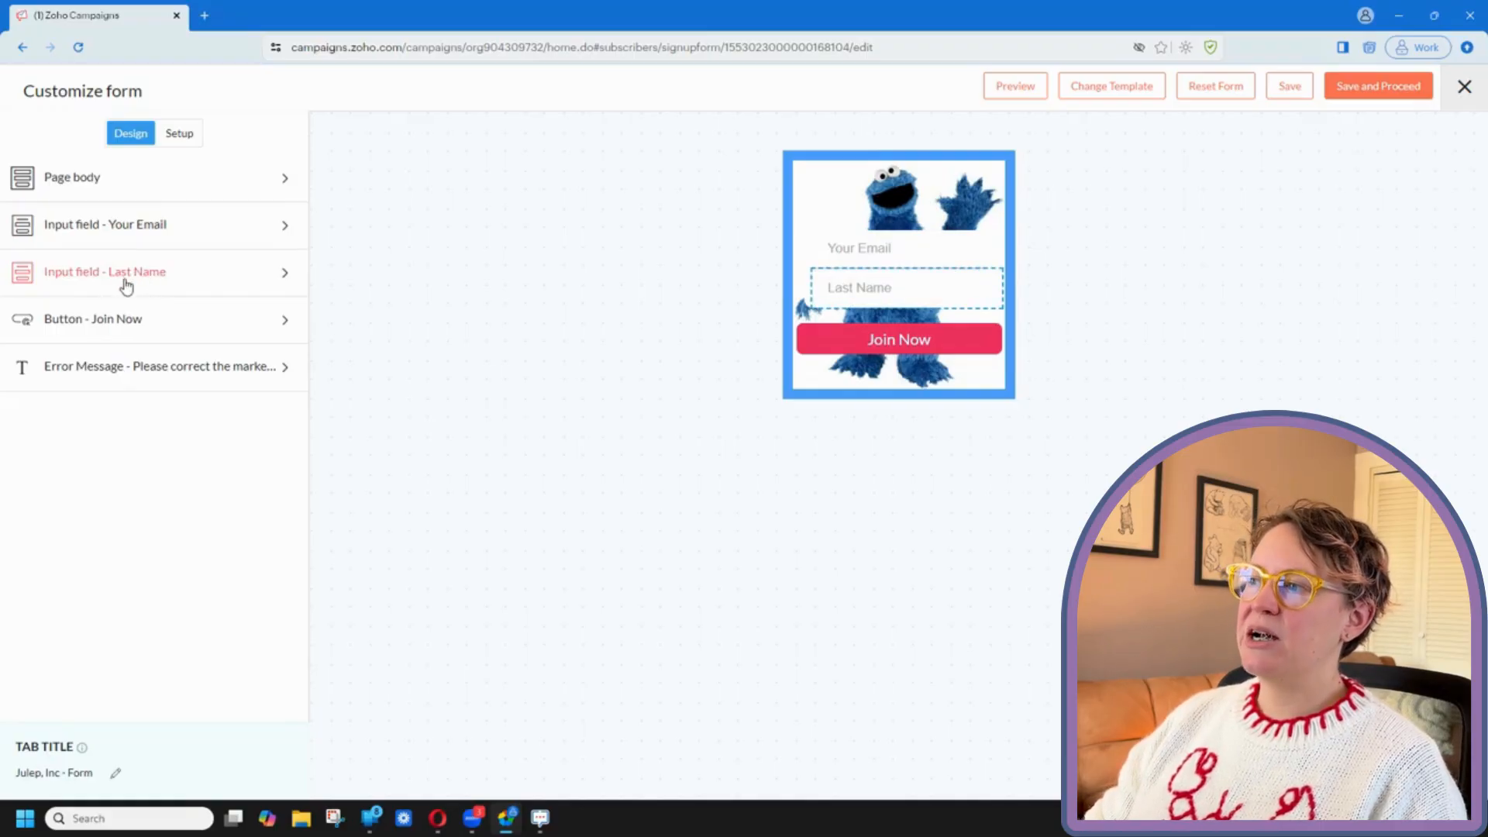
left_click(190, 136)
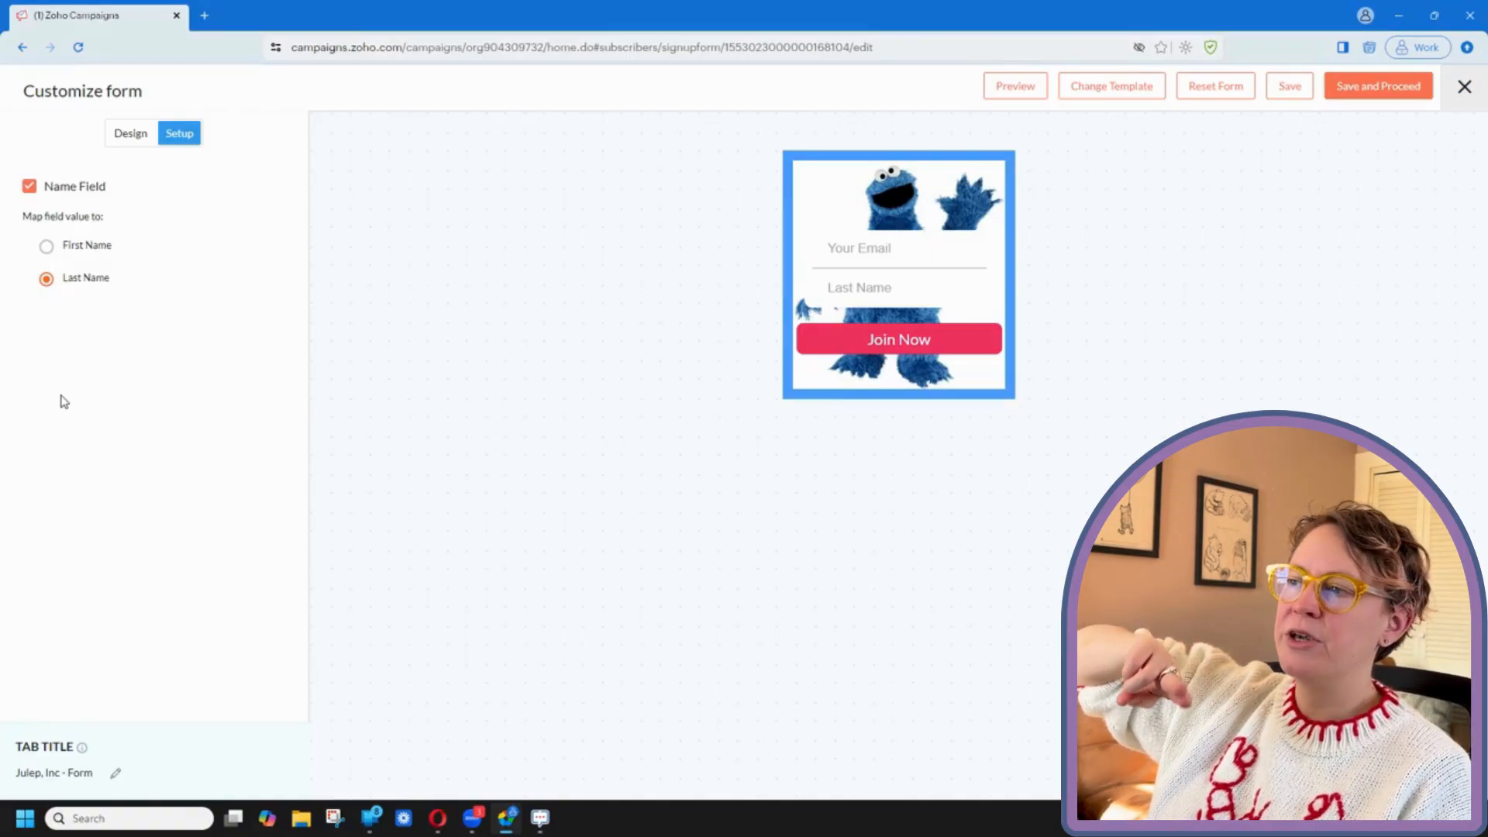
left_click(132, 134)
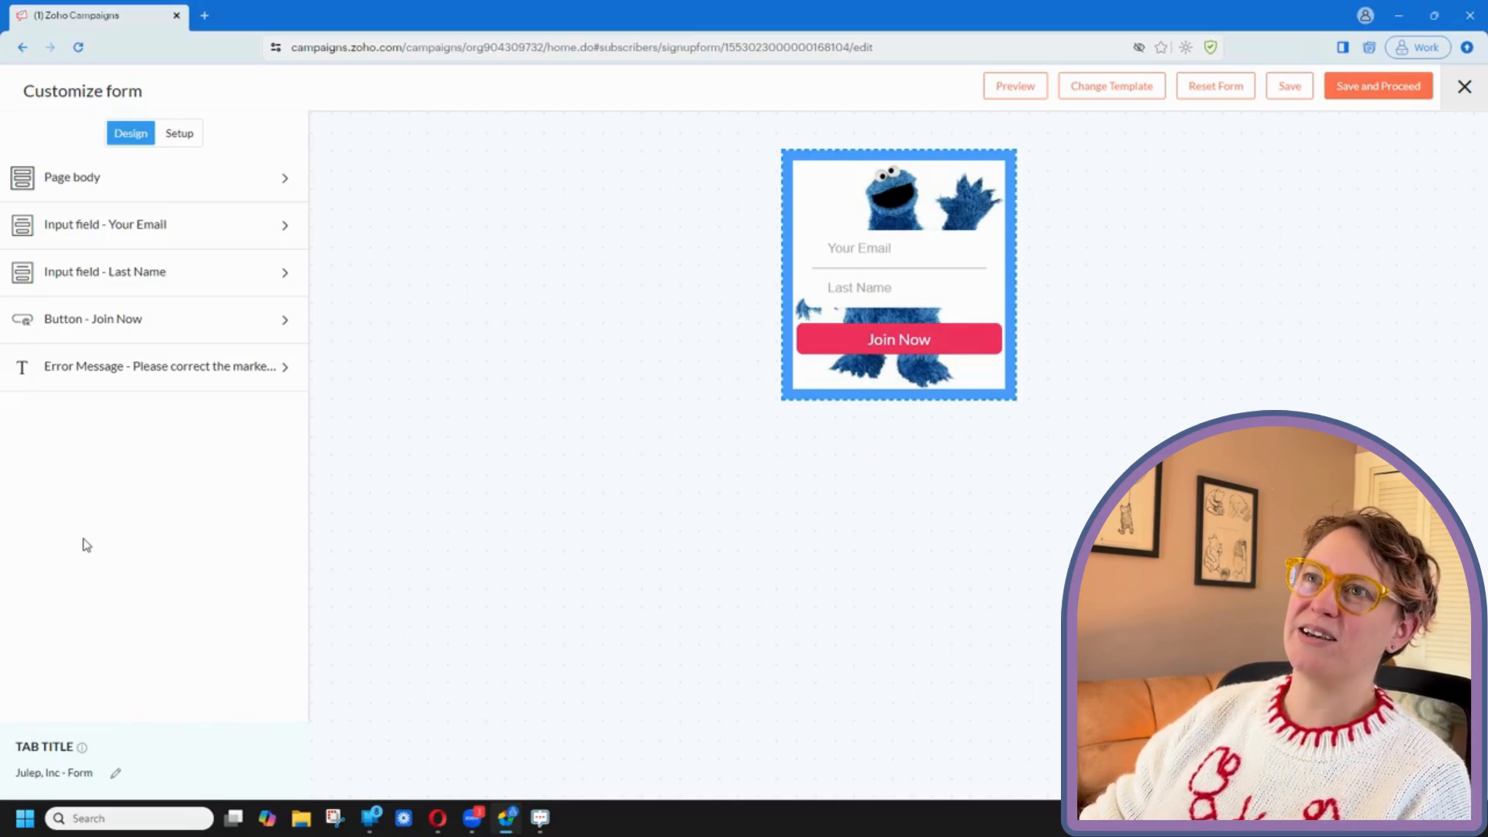
Step: Change the Join Now button's text to "Get our newsletter!" and return to the form element list
left_click(128, 320)
left_click(173, 208)
triple_click(172, 208)
type("G")
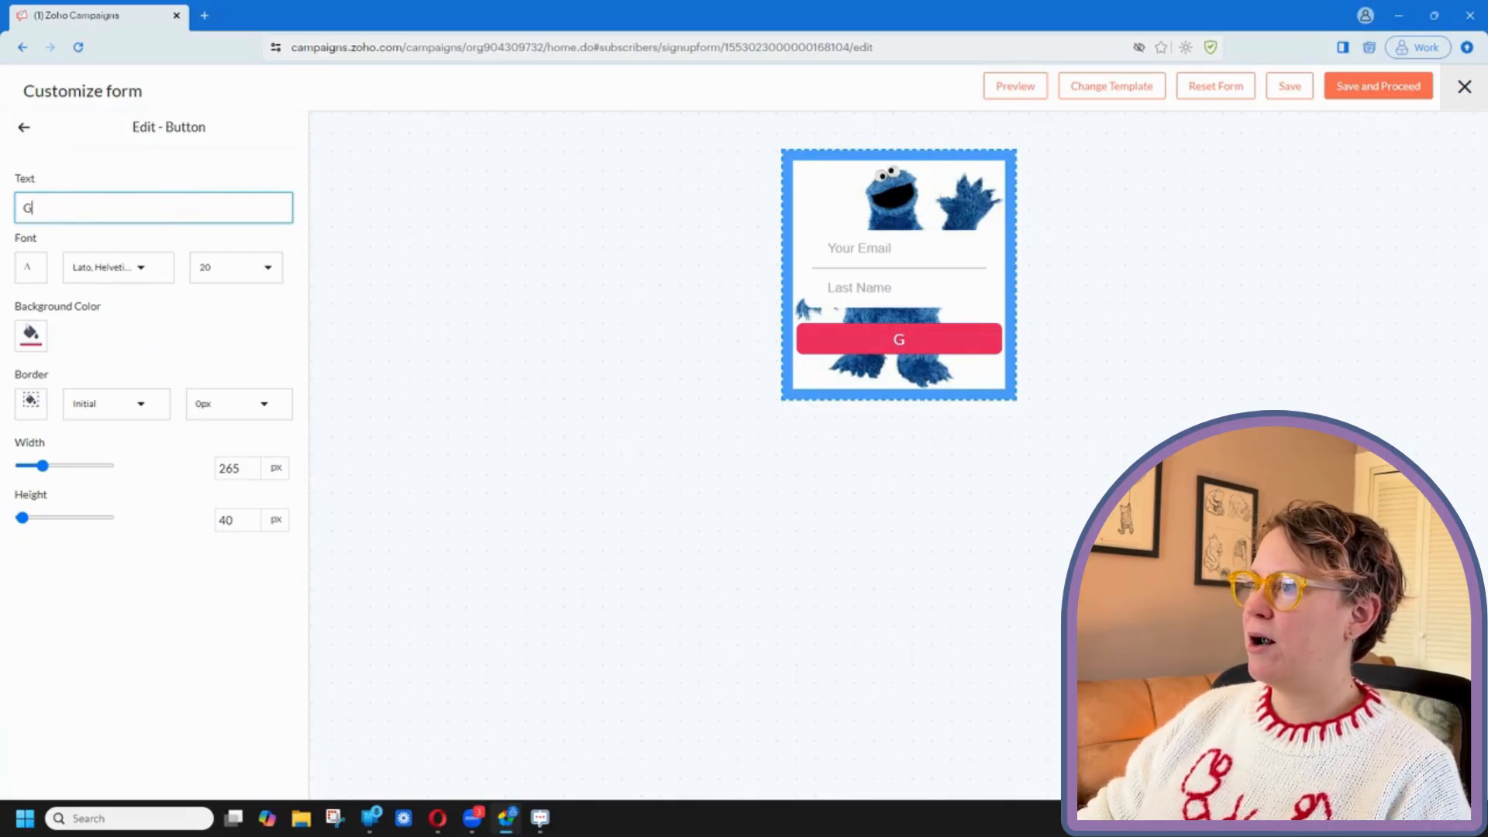
type("et our news")
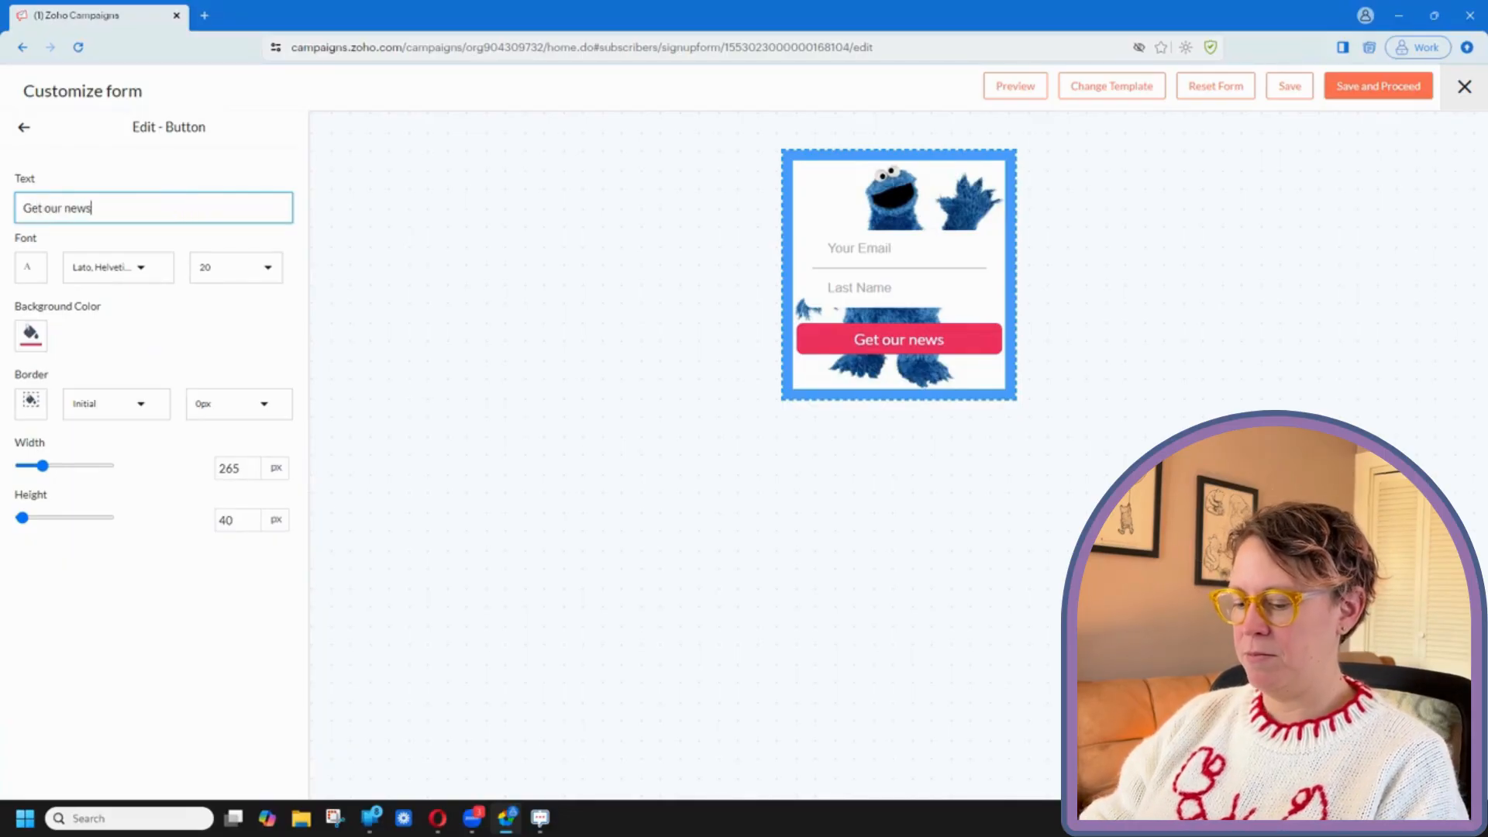
type("letter!")
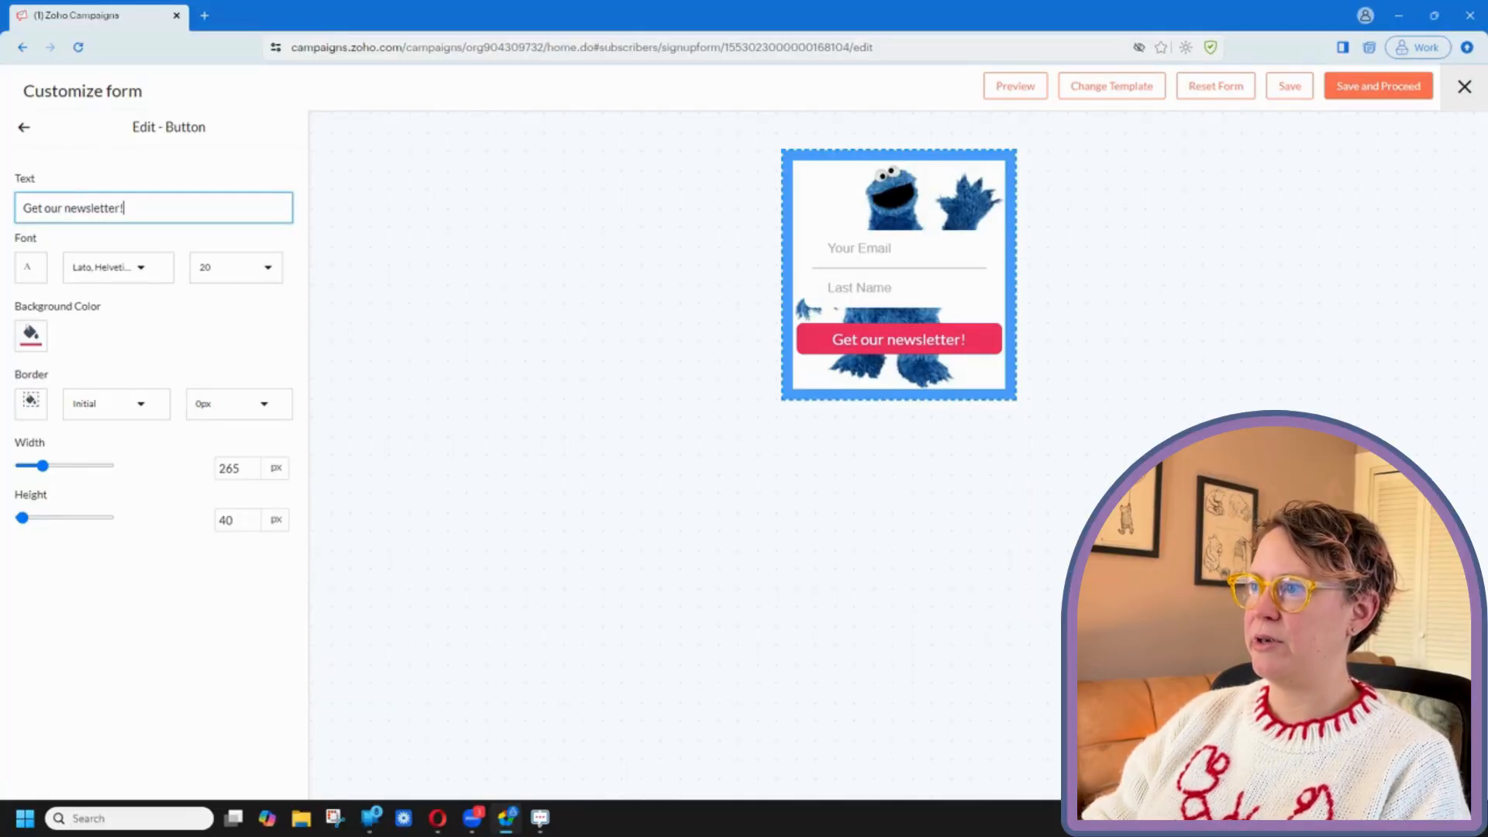
left_click(160, 149)
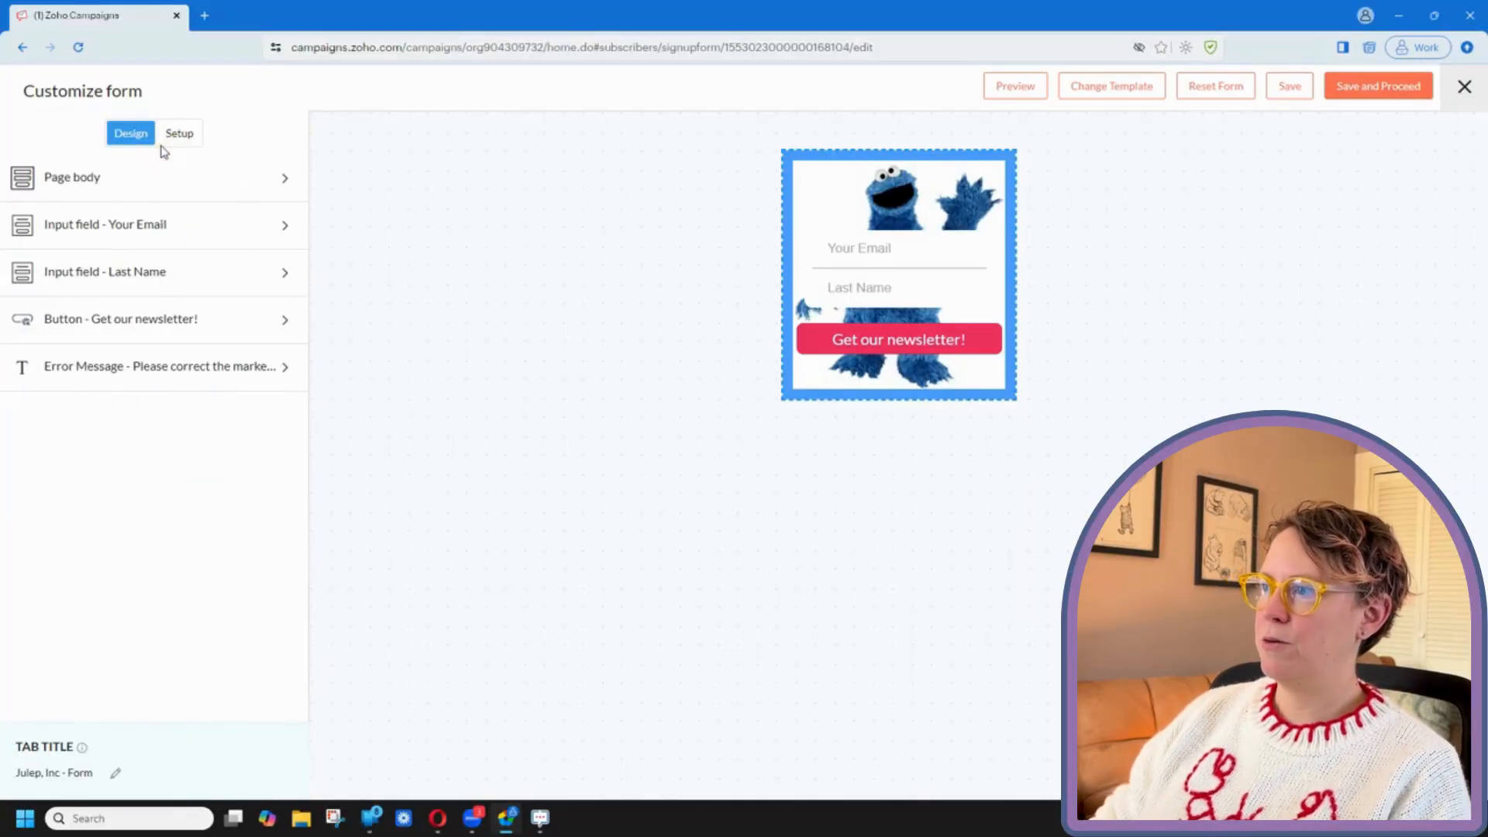
Step: Examine the submit error message's text and styling settings, including the available border styles, and return to the element list
left_click(209, 378)
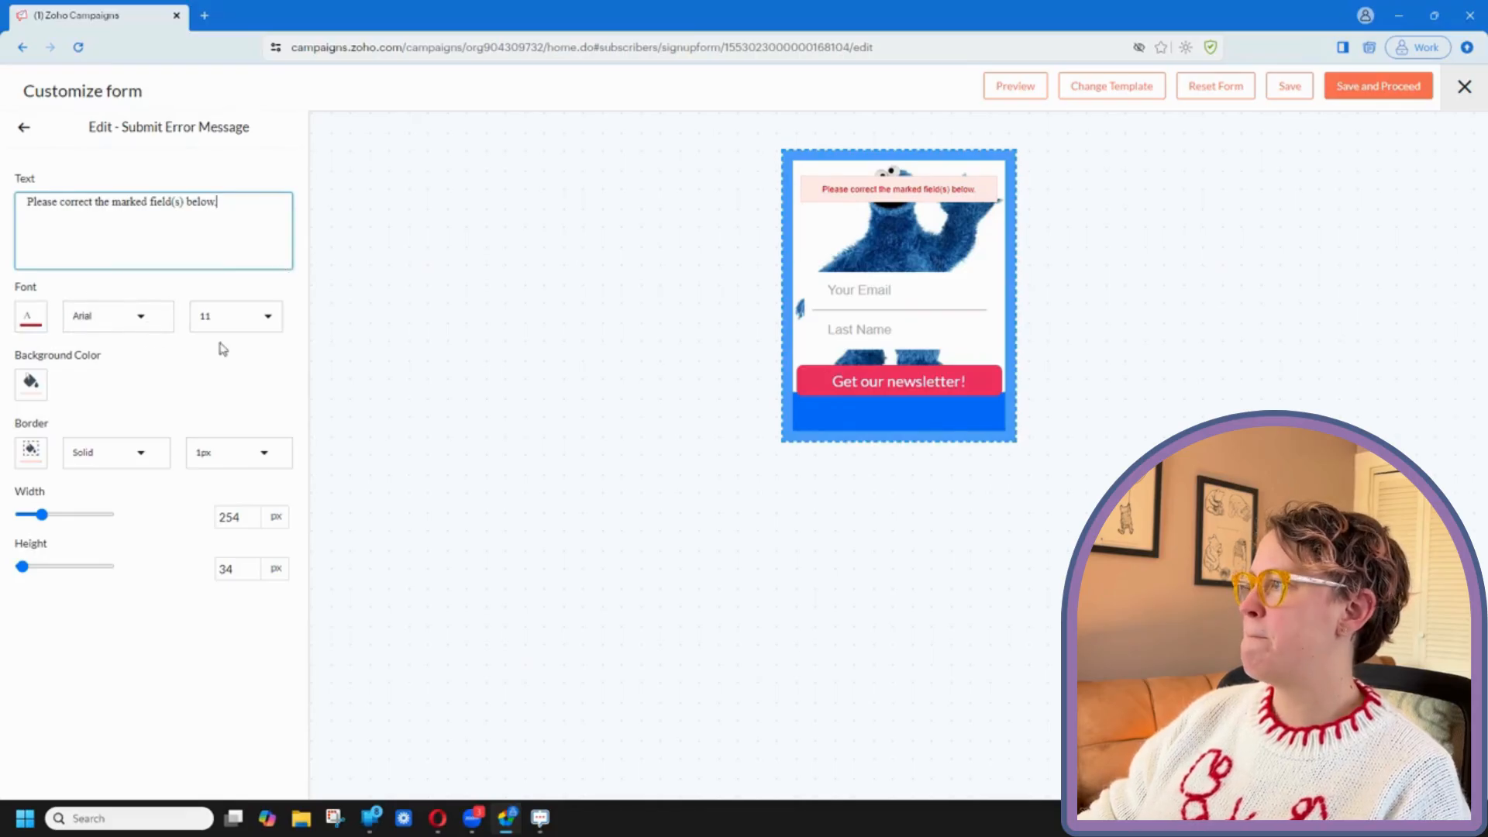
left_click(136, 460)
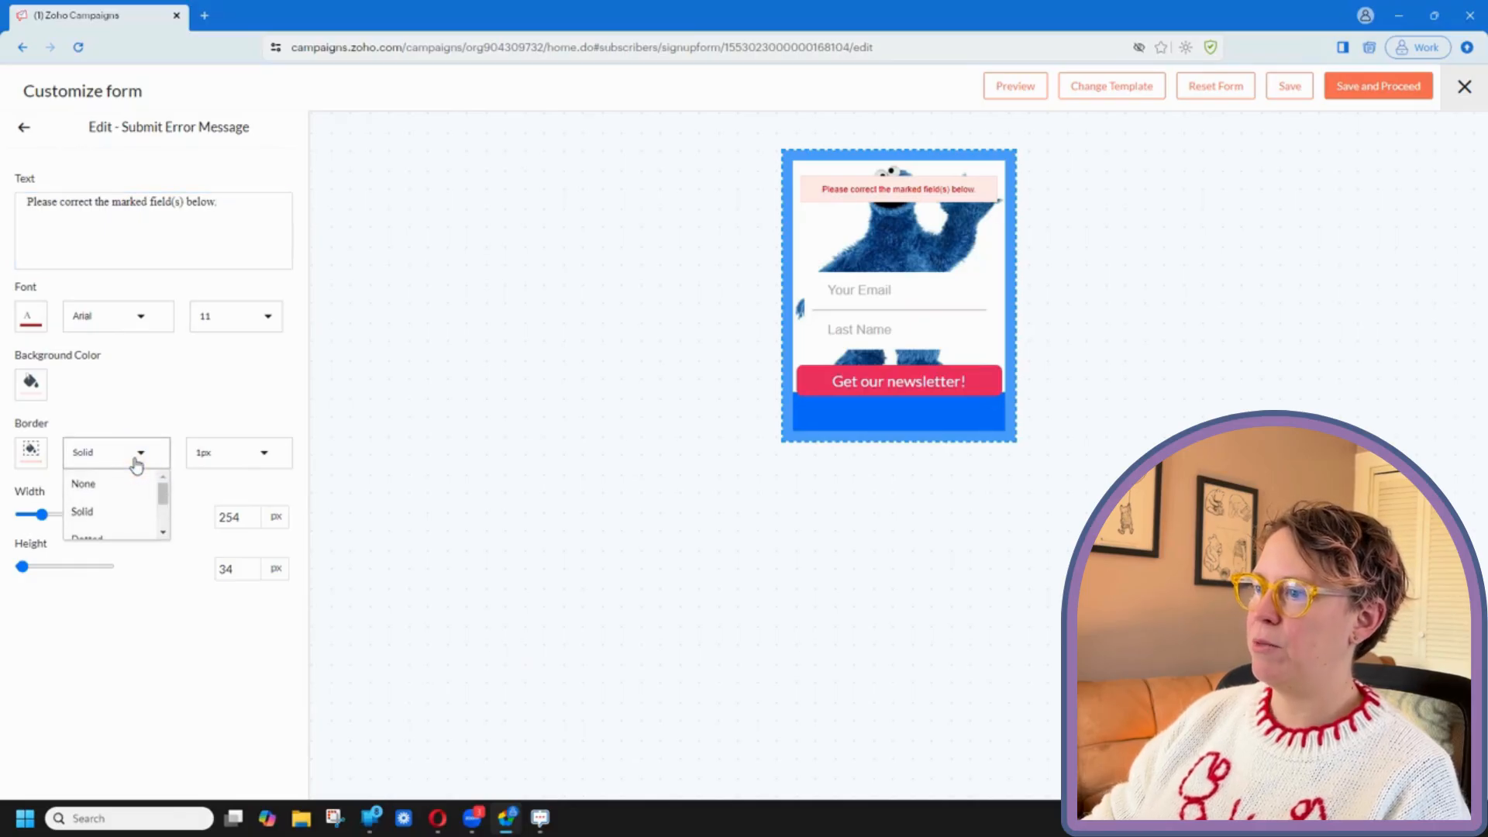
scroll(130, 500, "down", 2)
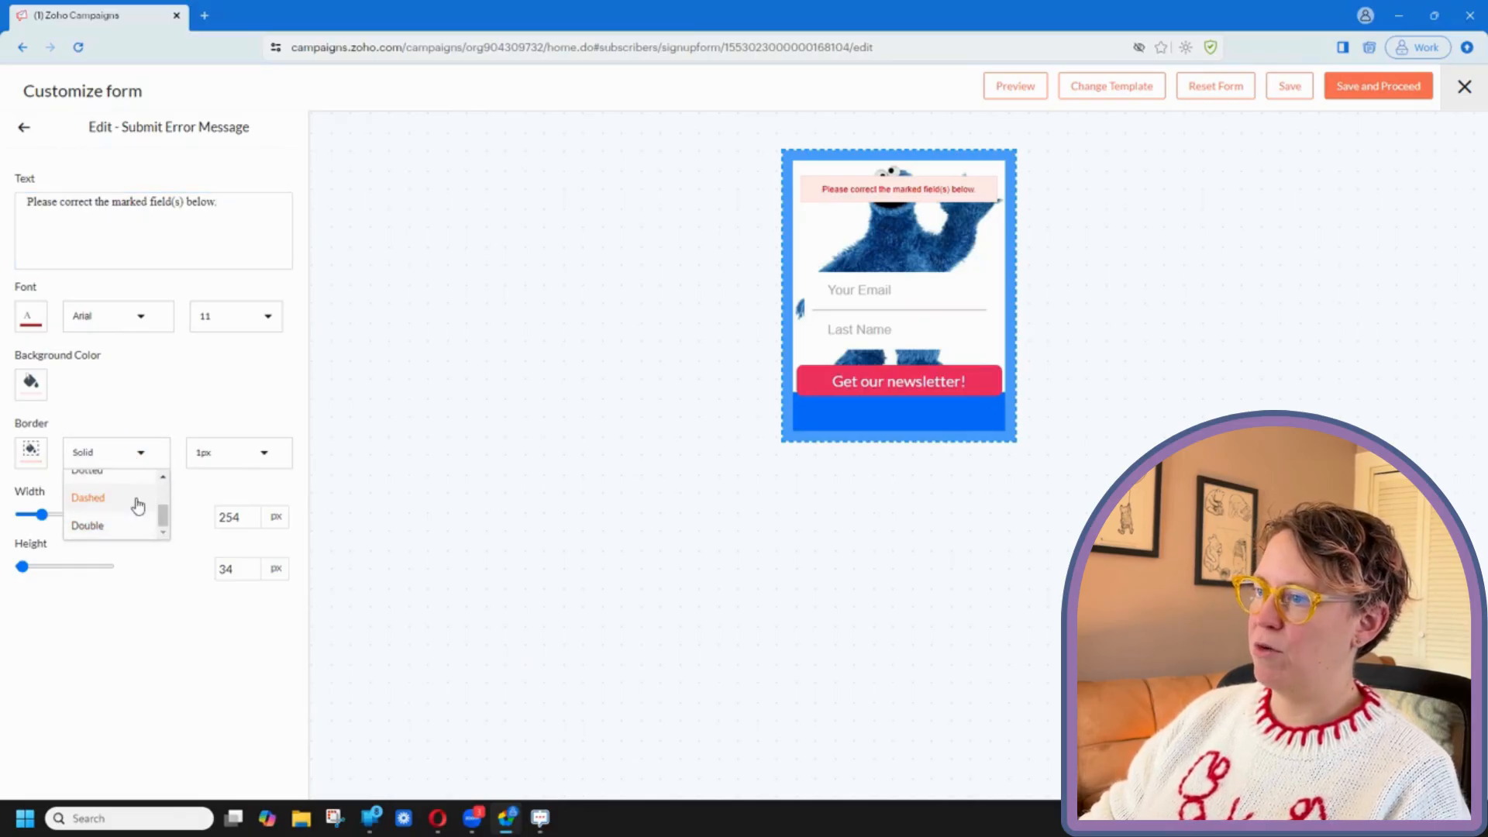
left_click(193, 391)
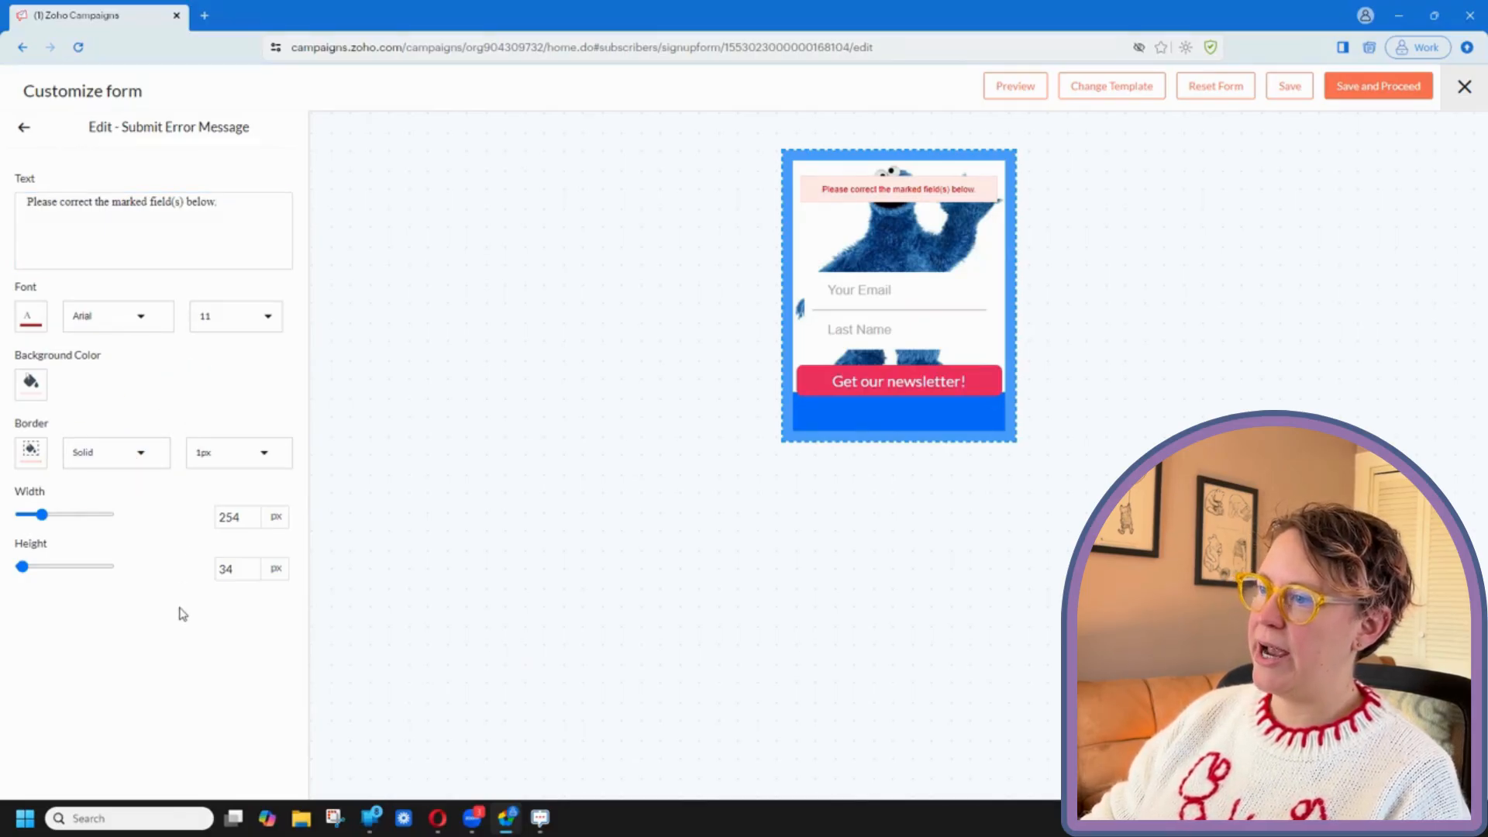
left_click(24, 128)
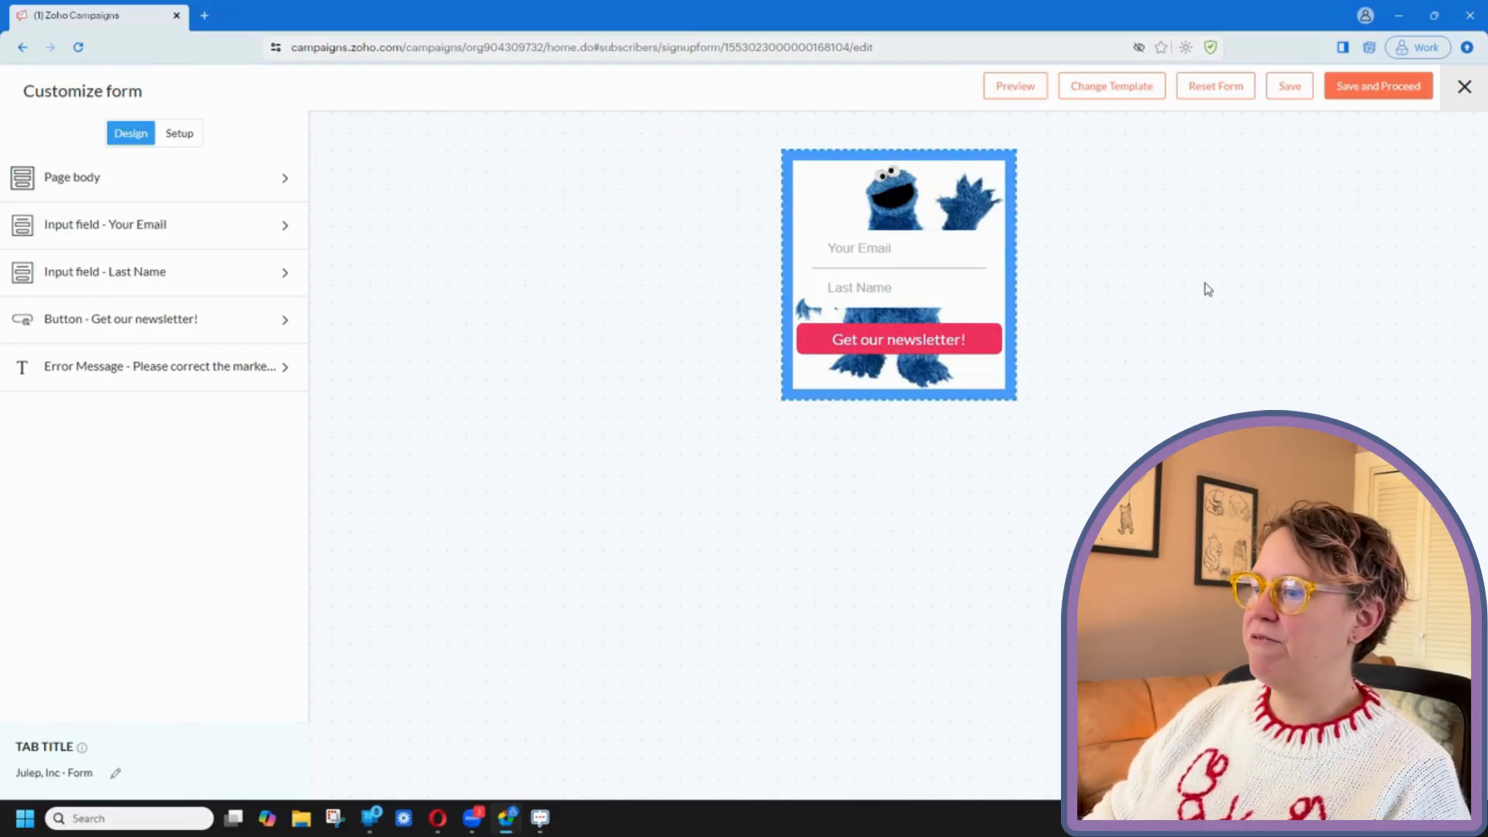
Step: Save the form design and associate the form with a new mailing list named Newsletter
left_click(1385, 90)
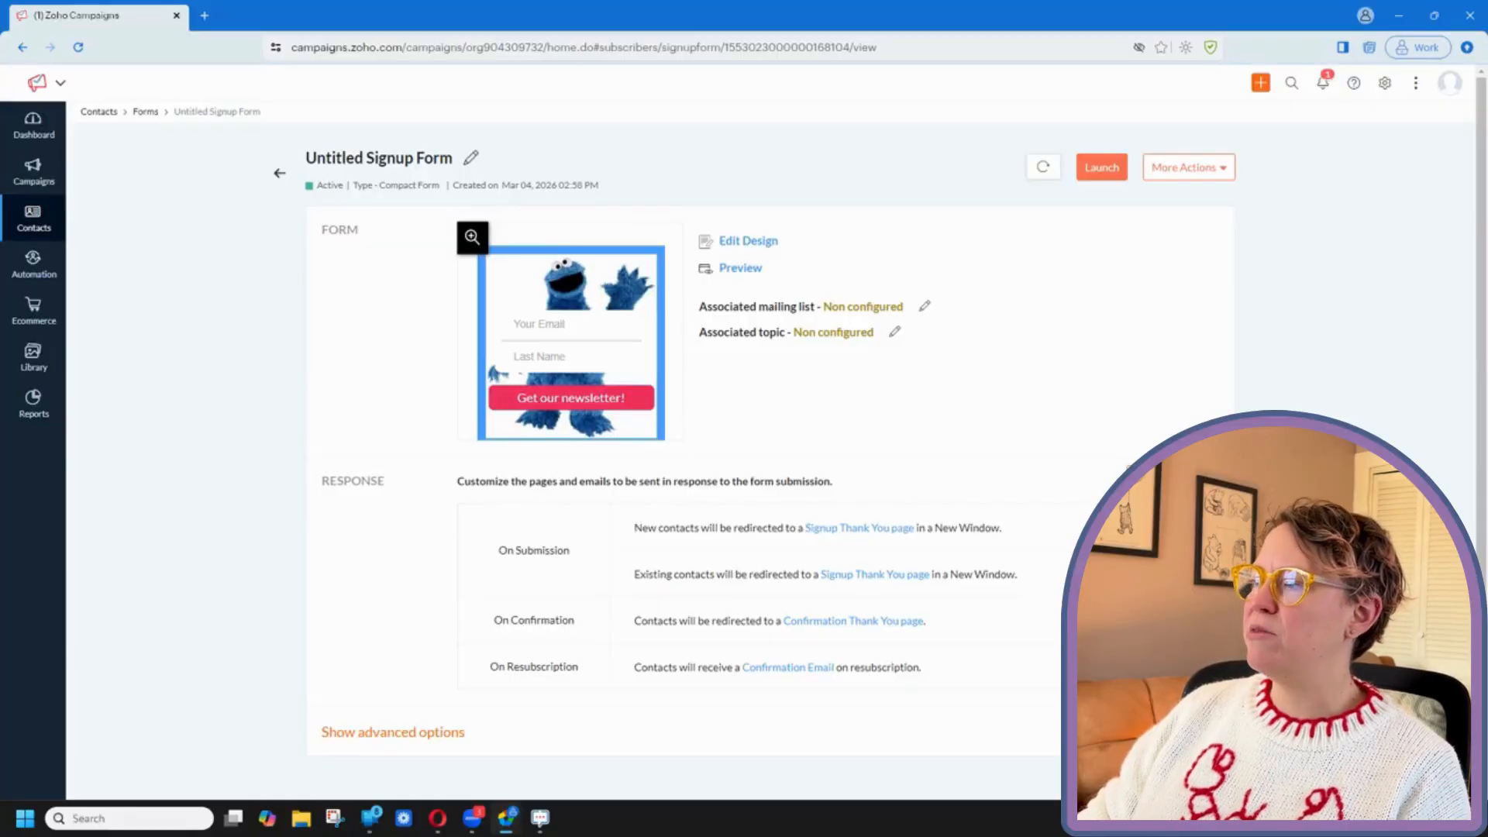
left_click(925, 309)
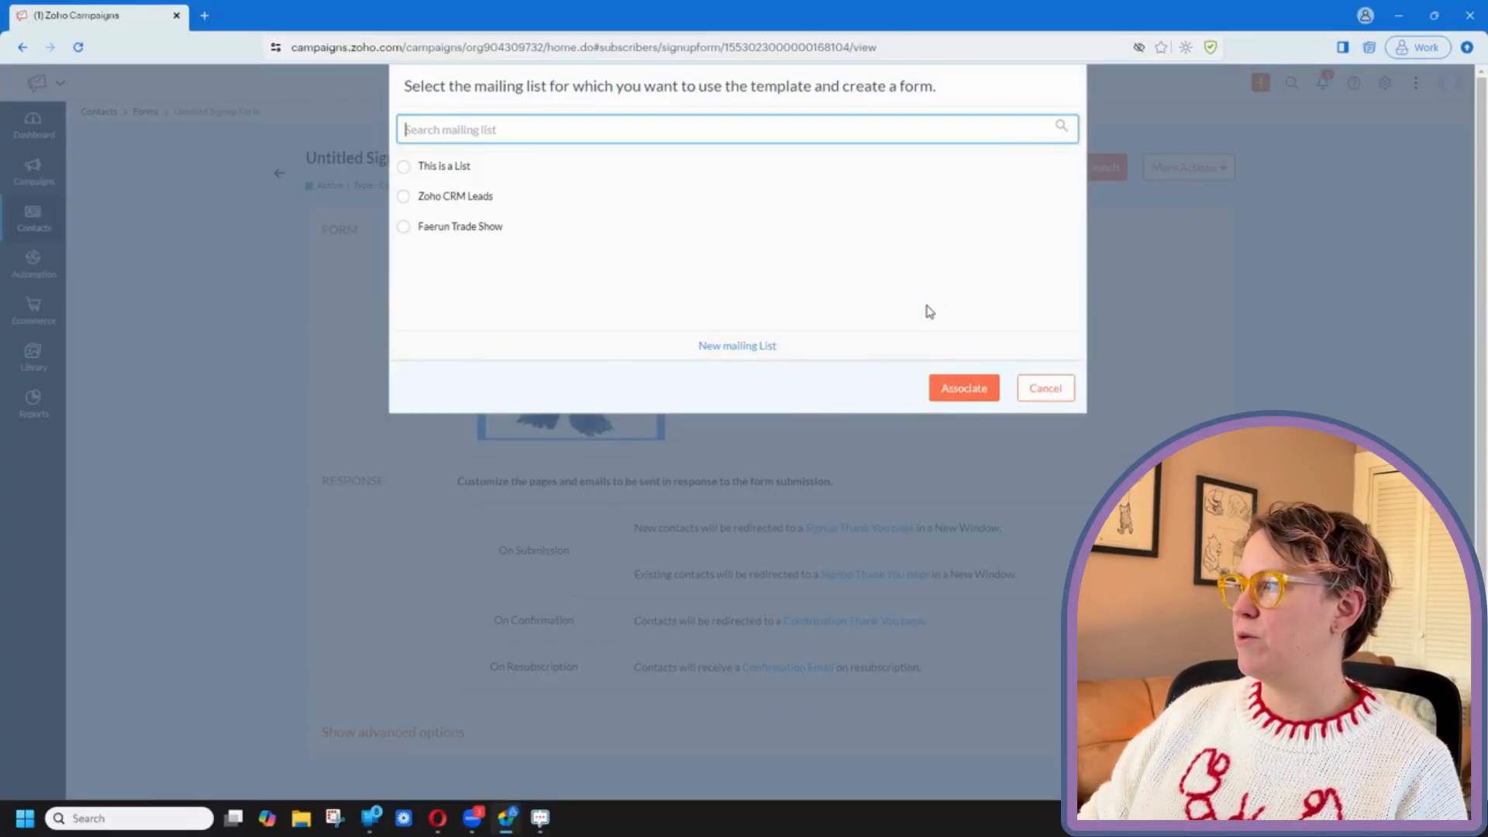
left_click(760, 347)
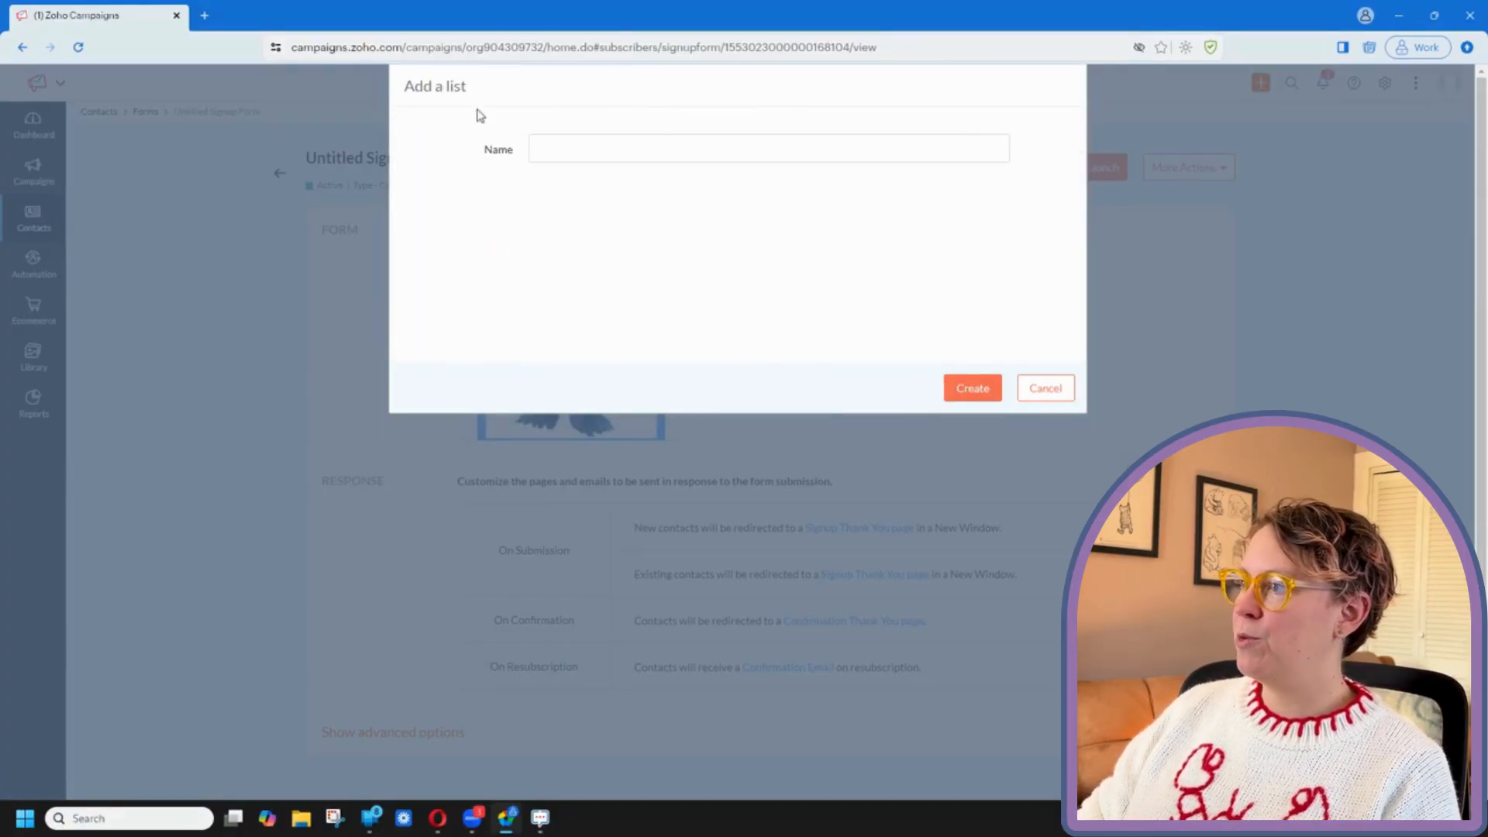
left_click(543, 149)
type("Newsletter")
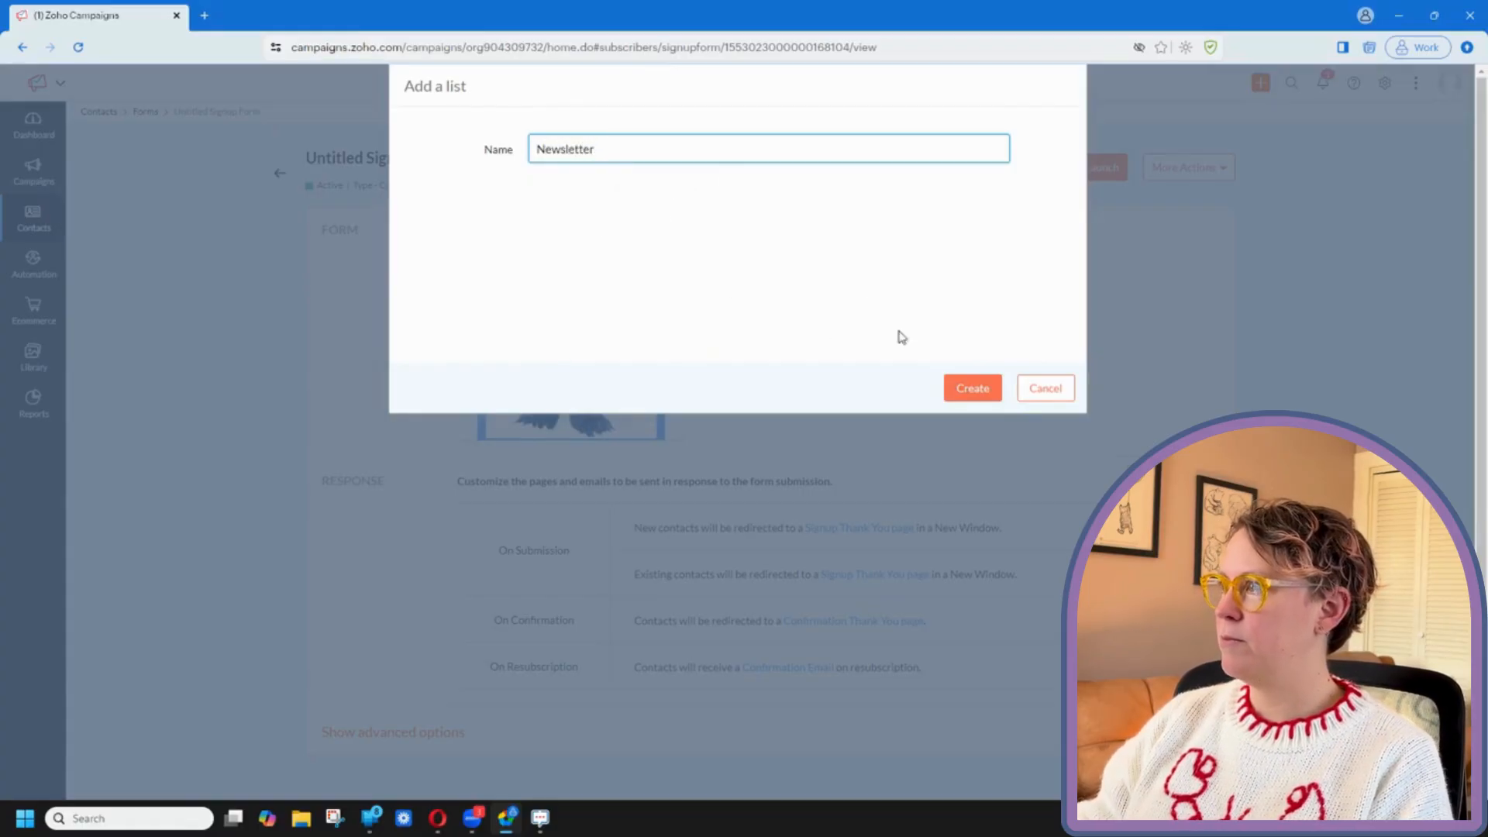
left_click(971, 386)
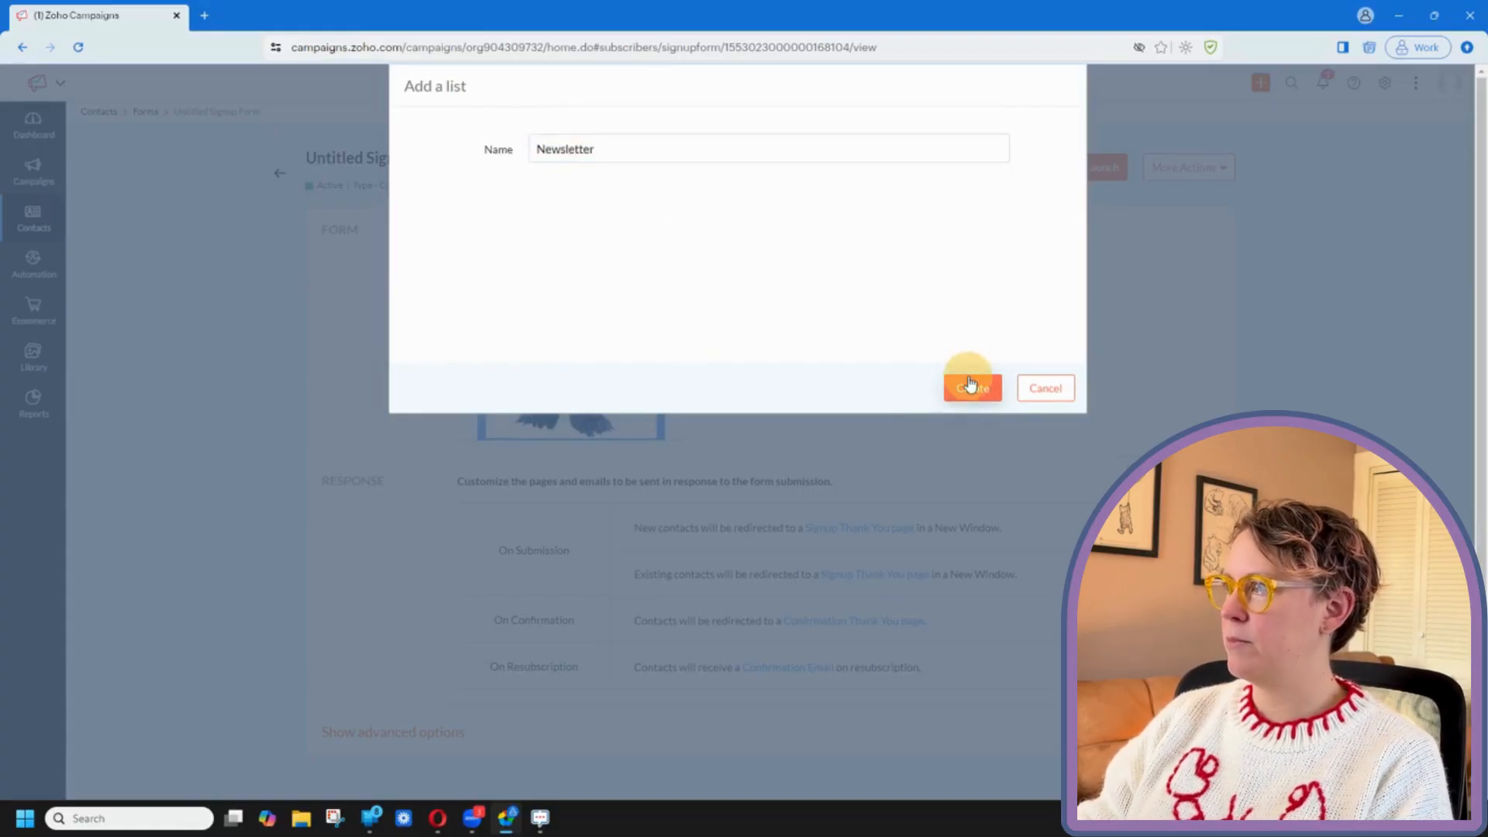
left_click(970, 392)
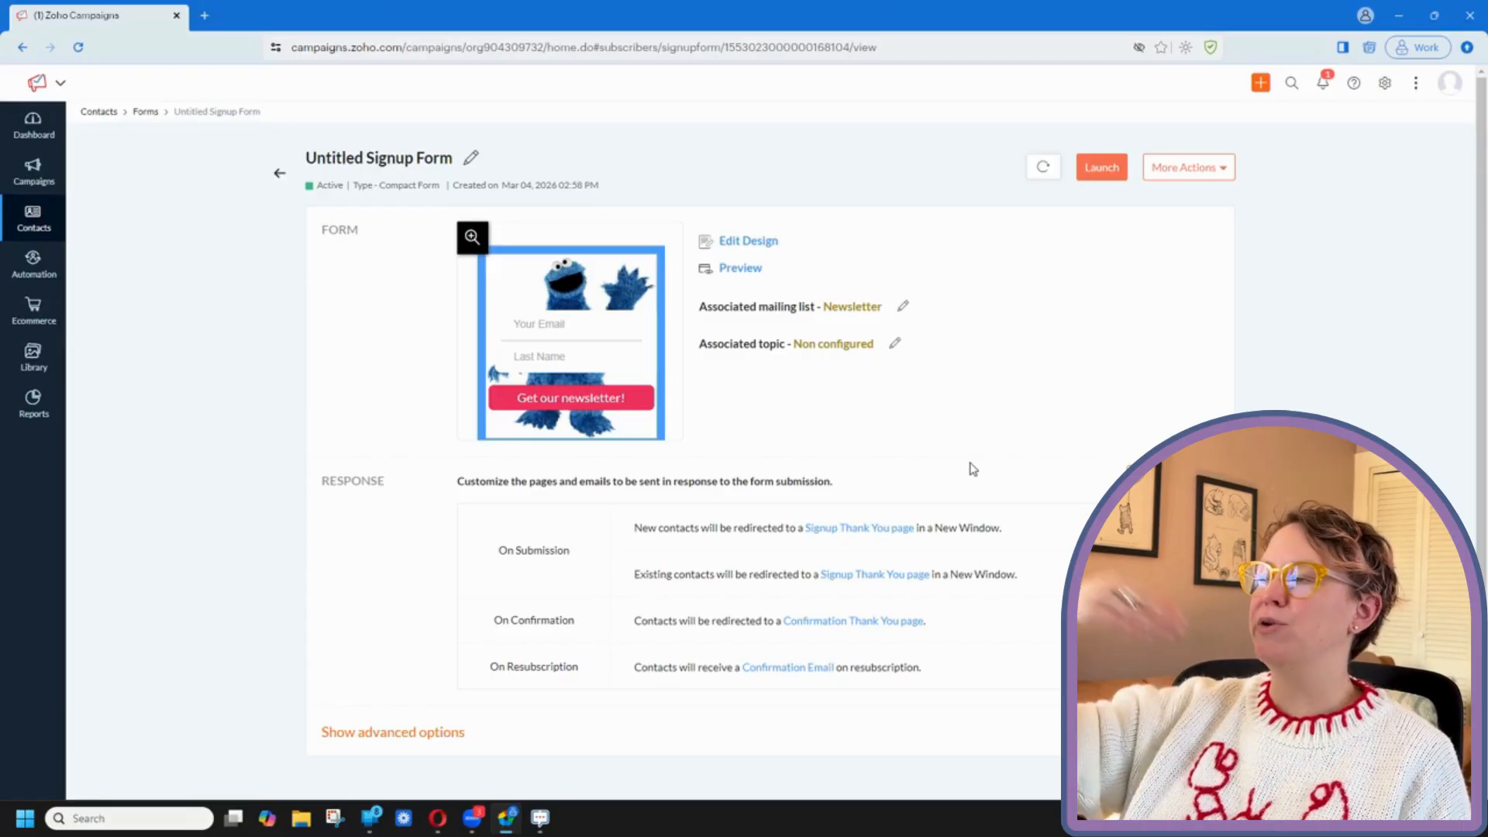
Step: Associate the signup form with the Monthly Newsletter topic of Adventure Kits
left_click(895, 345)
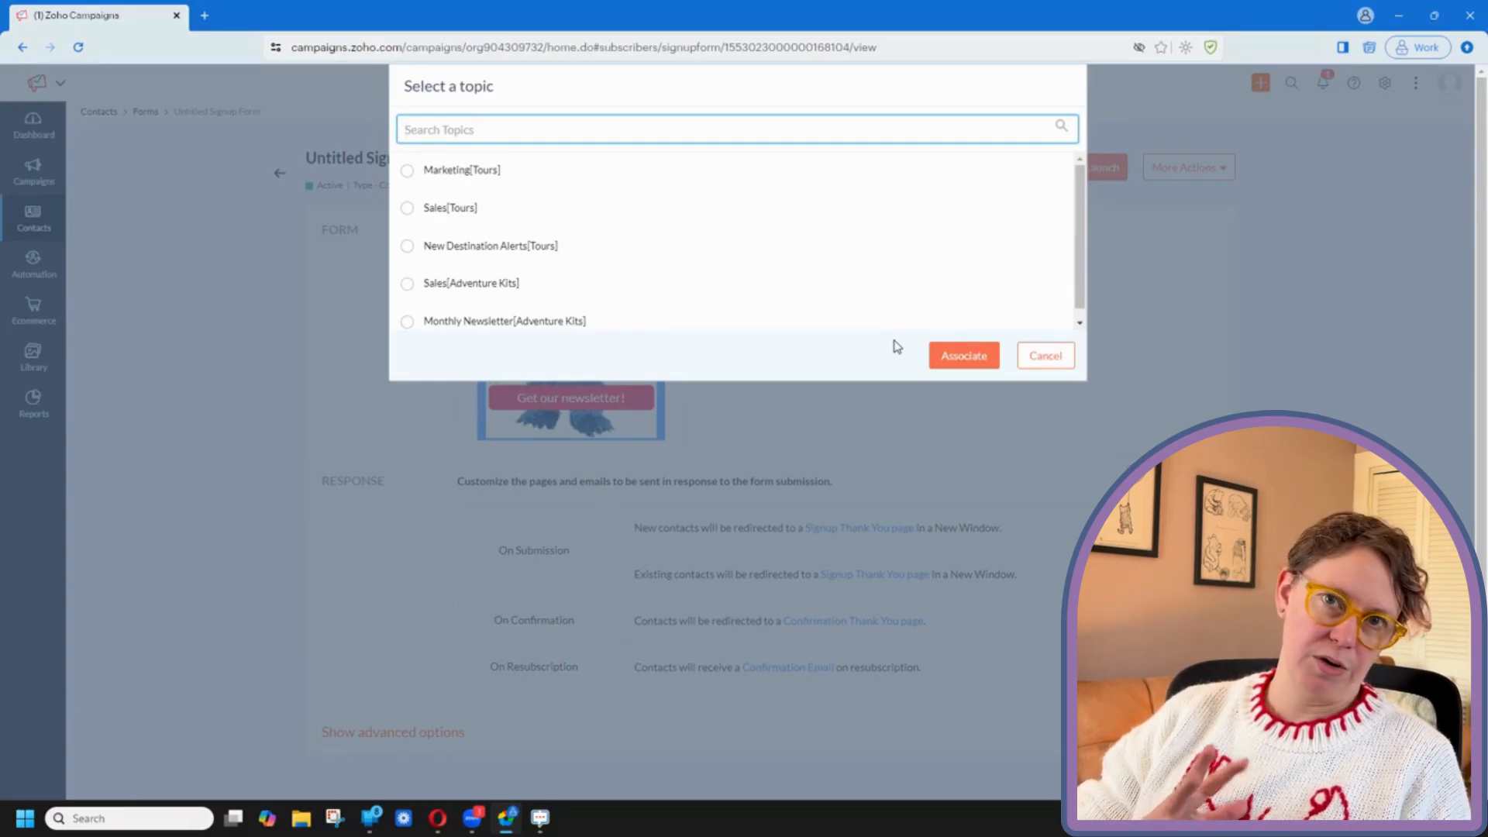
scroll(558, 209, "down", 1)
left_click(407, 311)
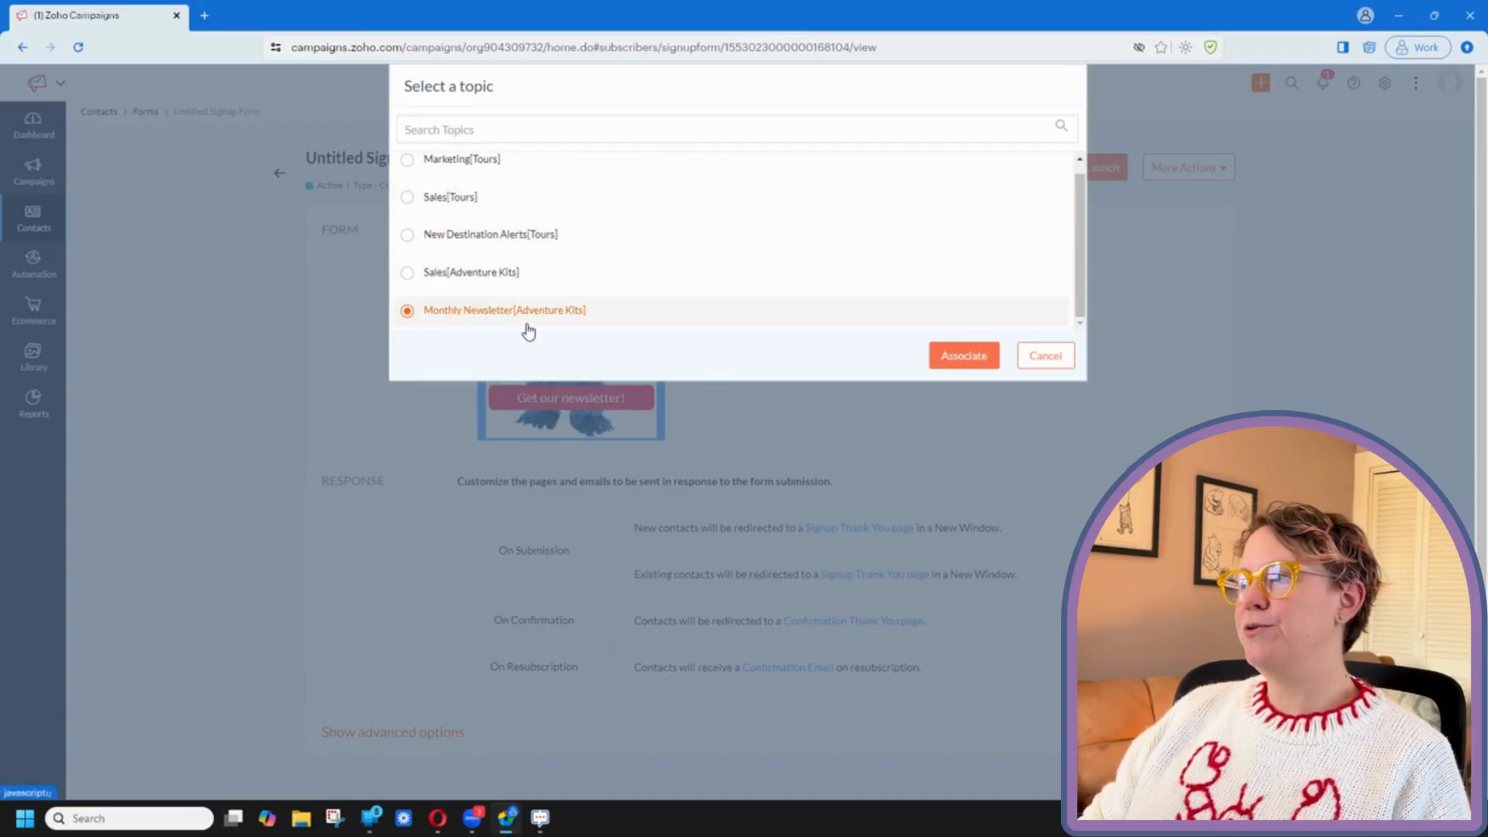
left_click(981, 359)
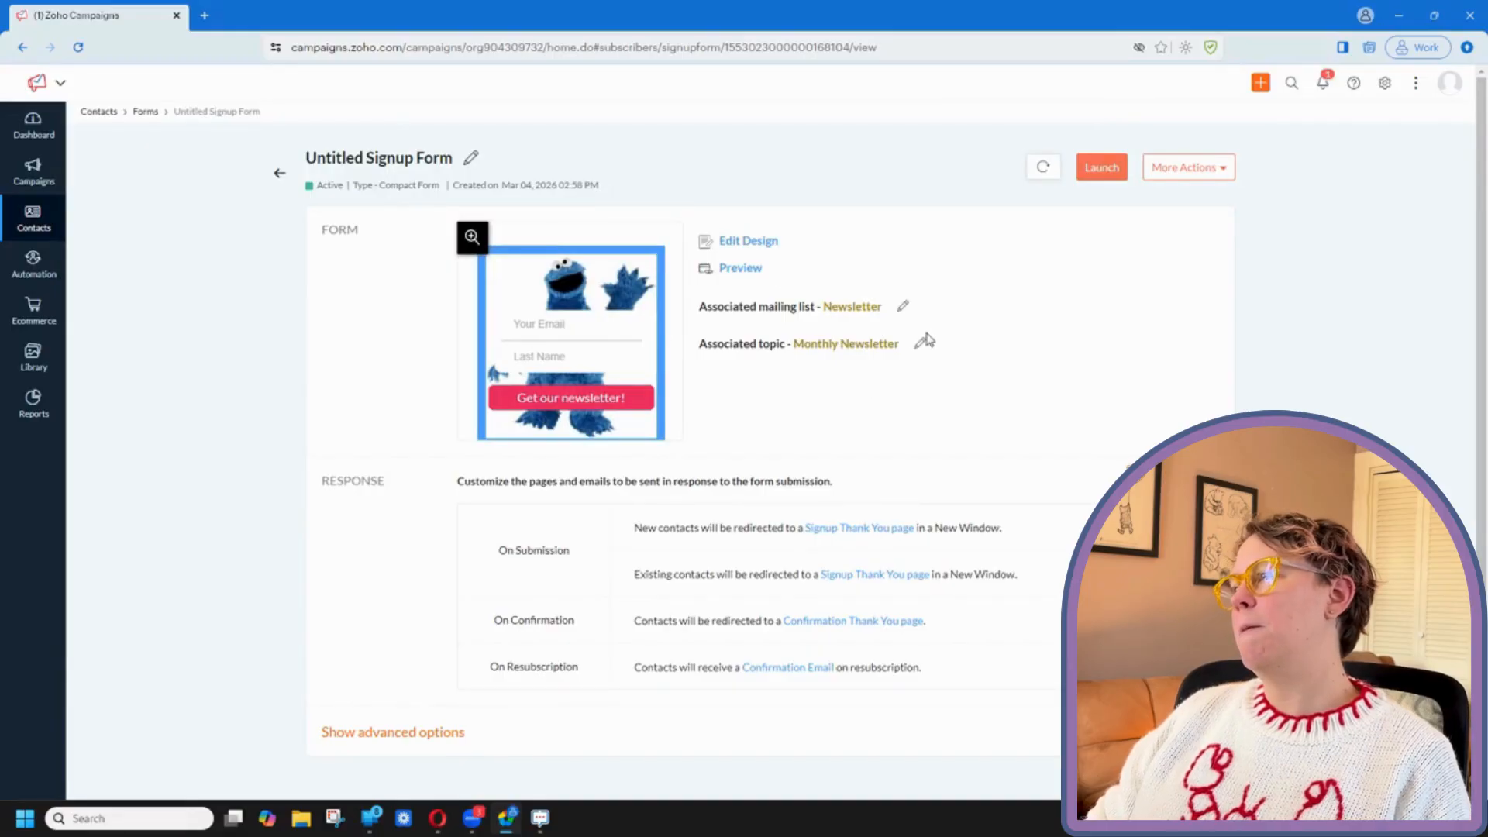
Step: Examine the form's advanced options for beacon tracking, pushing contacts to Zoho CRM and pushing to a workflow, leaving the tracking text empty
scroll(822, 287, "down", 1)
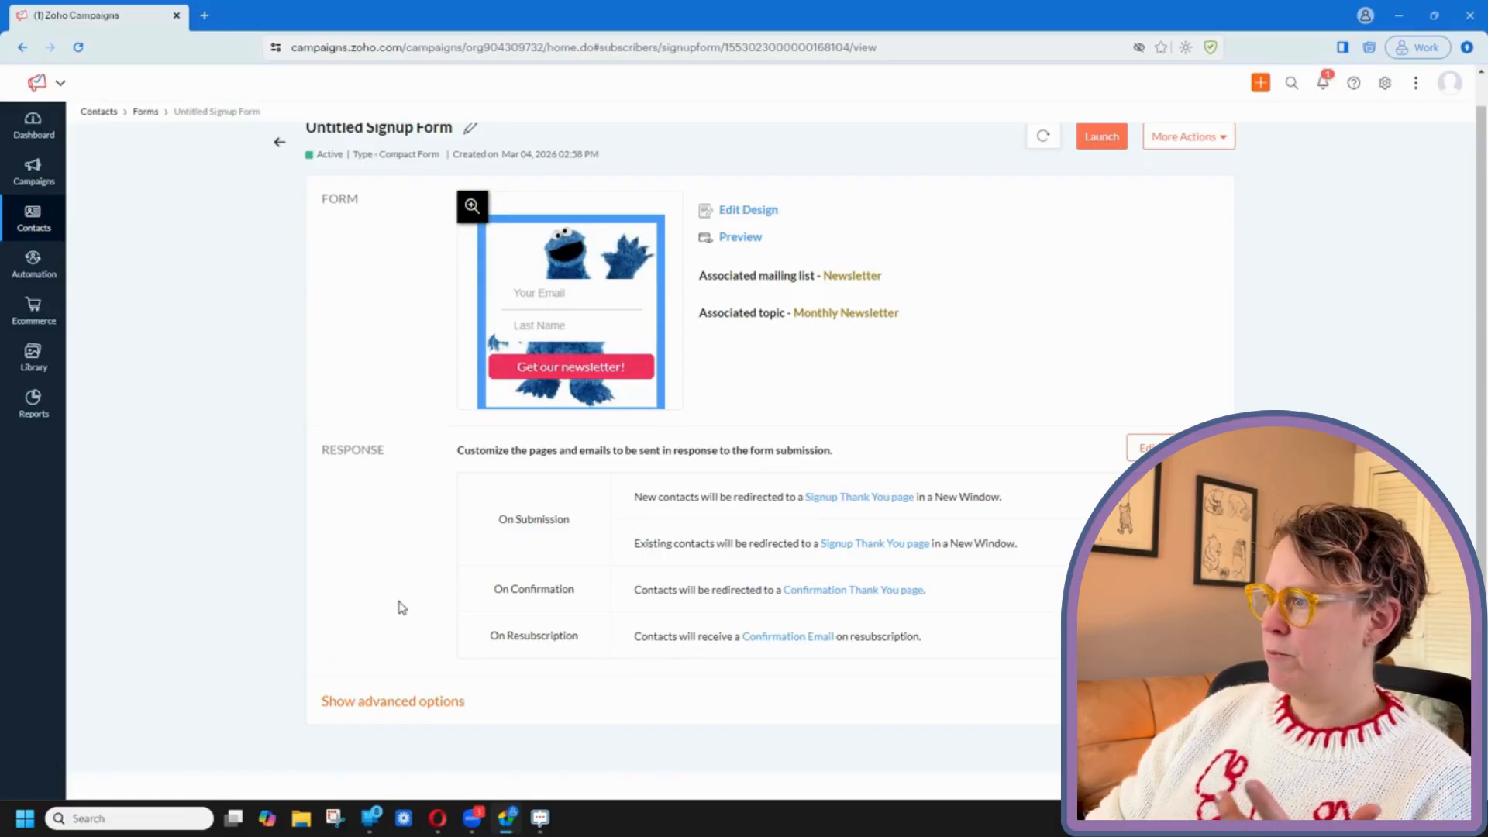
left_click(428, 702)
scroll(432, 559, "down", 2)
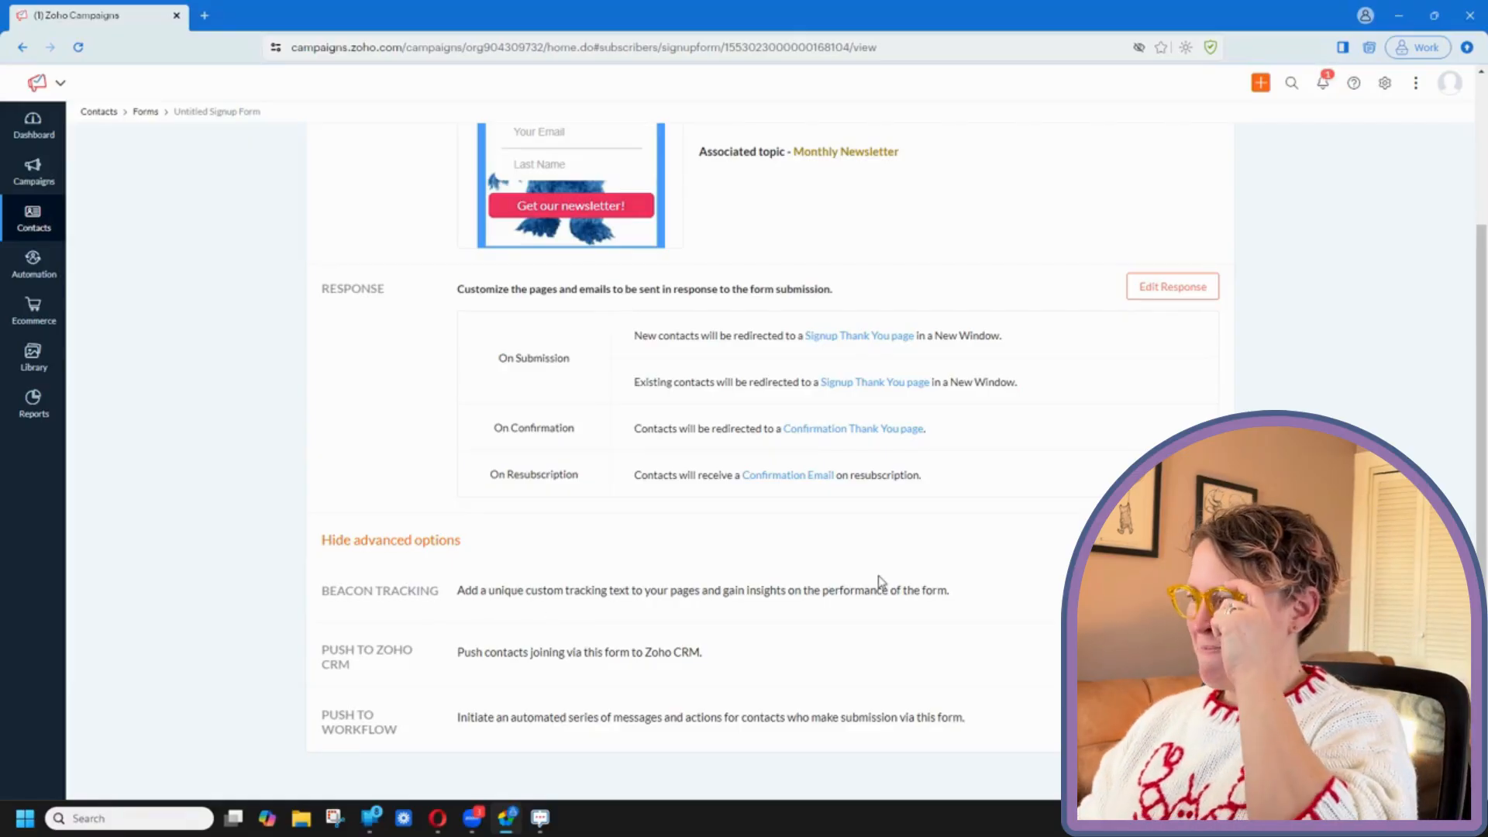
left_click(1175, 590)
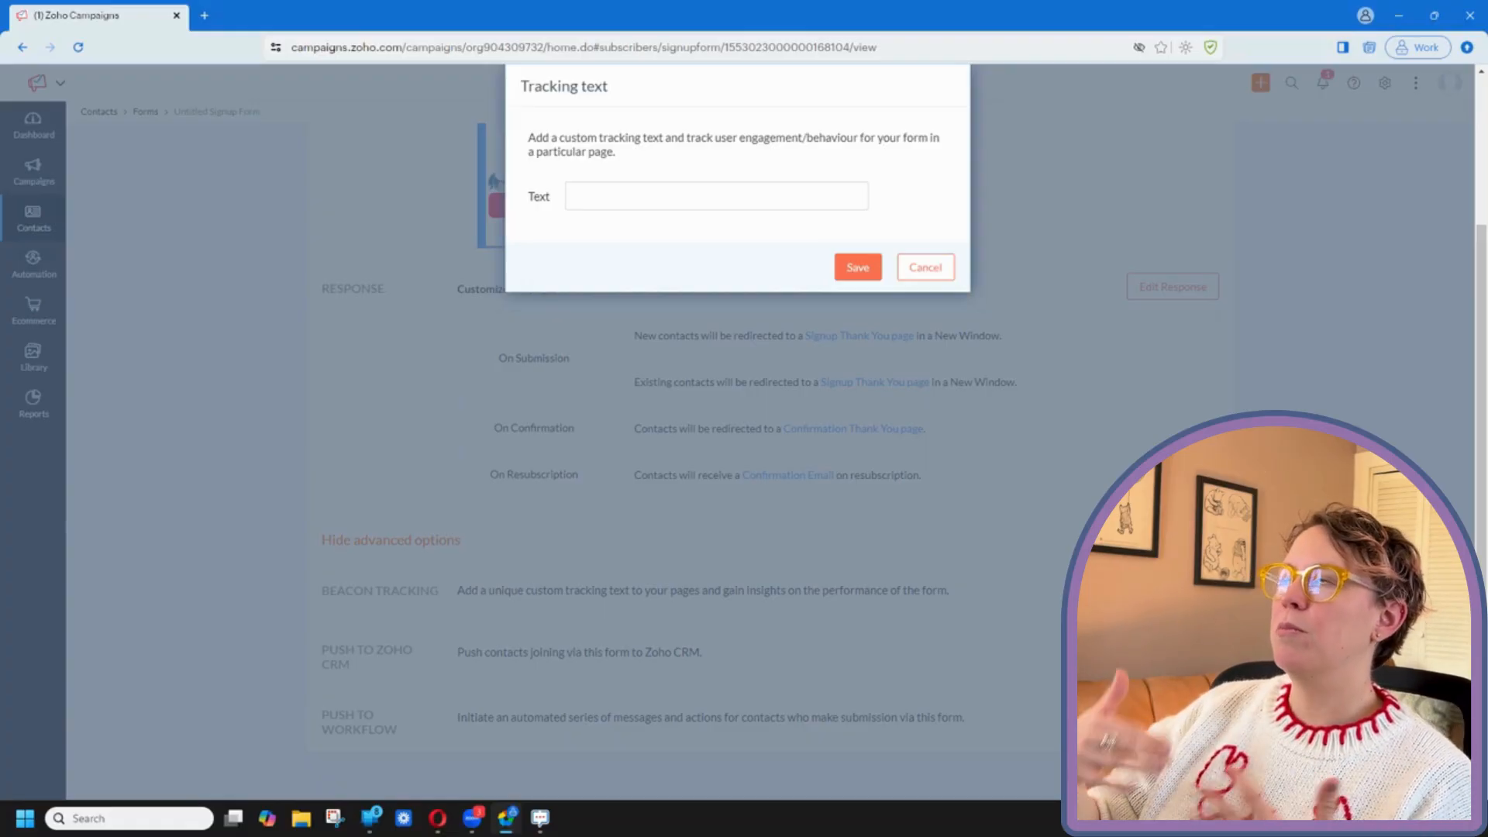
left_click(934, 270)
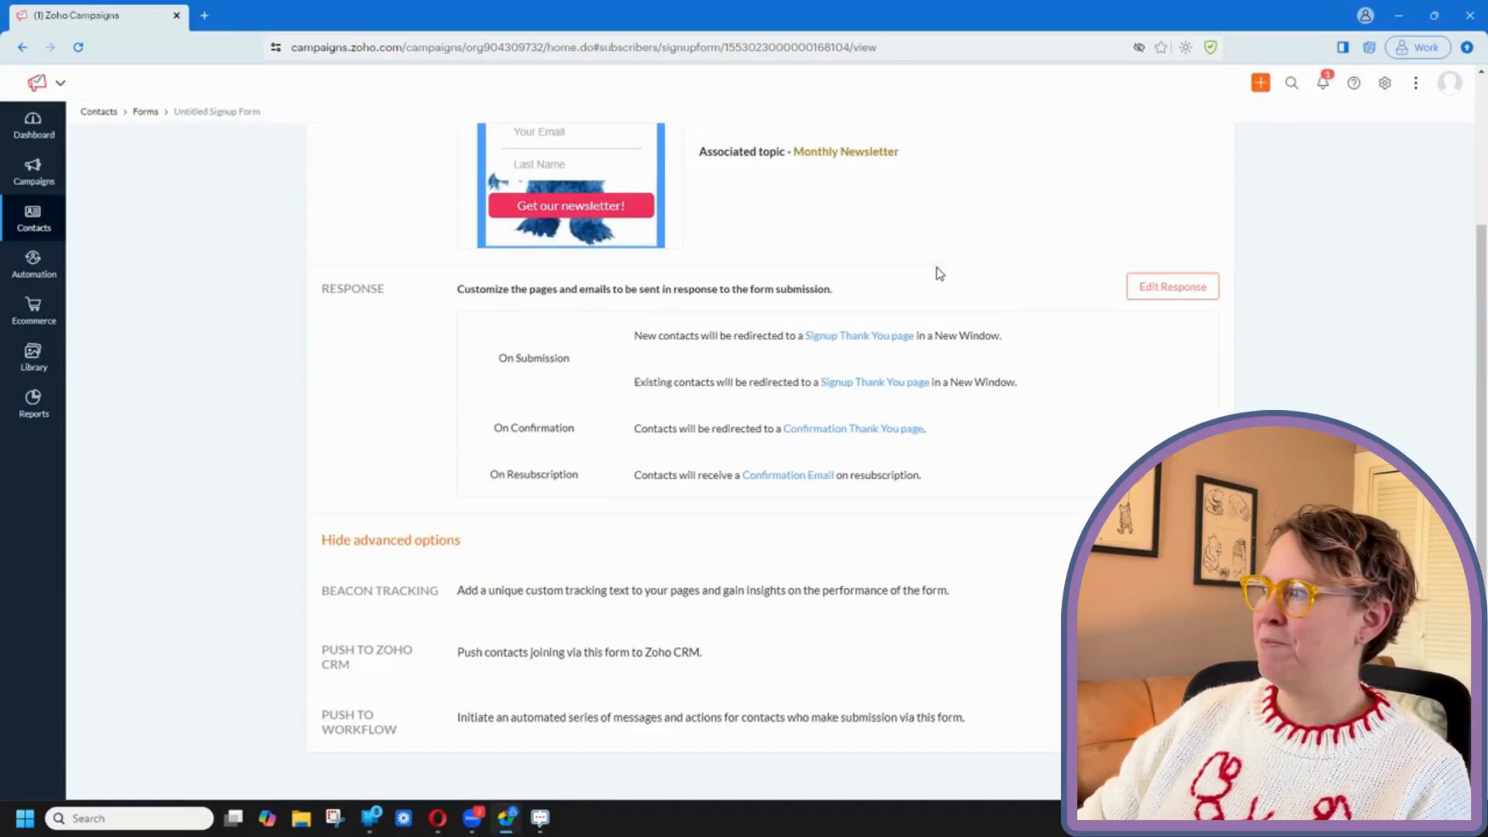
left_click_drag(456, 652, 731, 671)
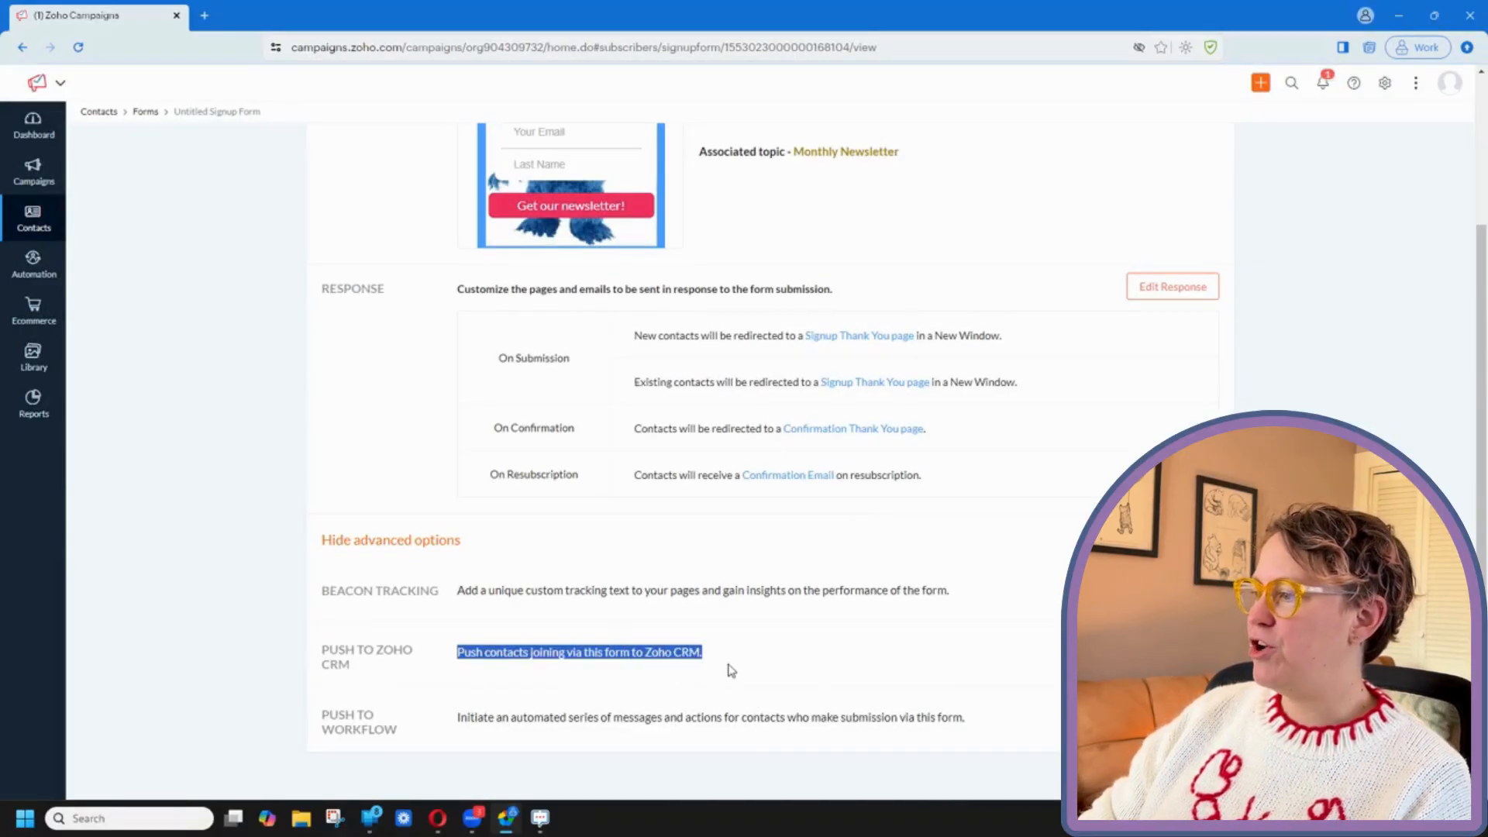
left_click(896, 661)
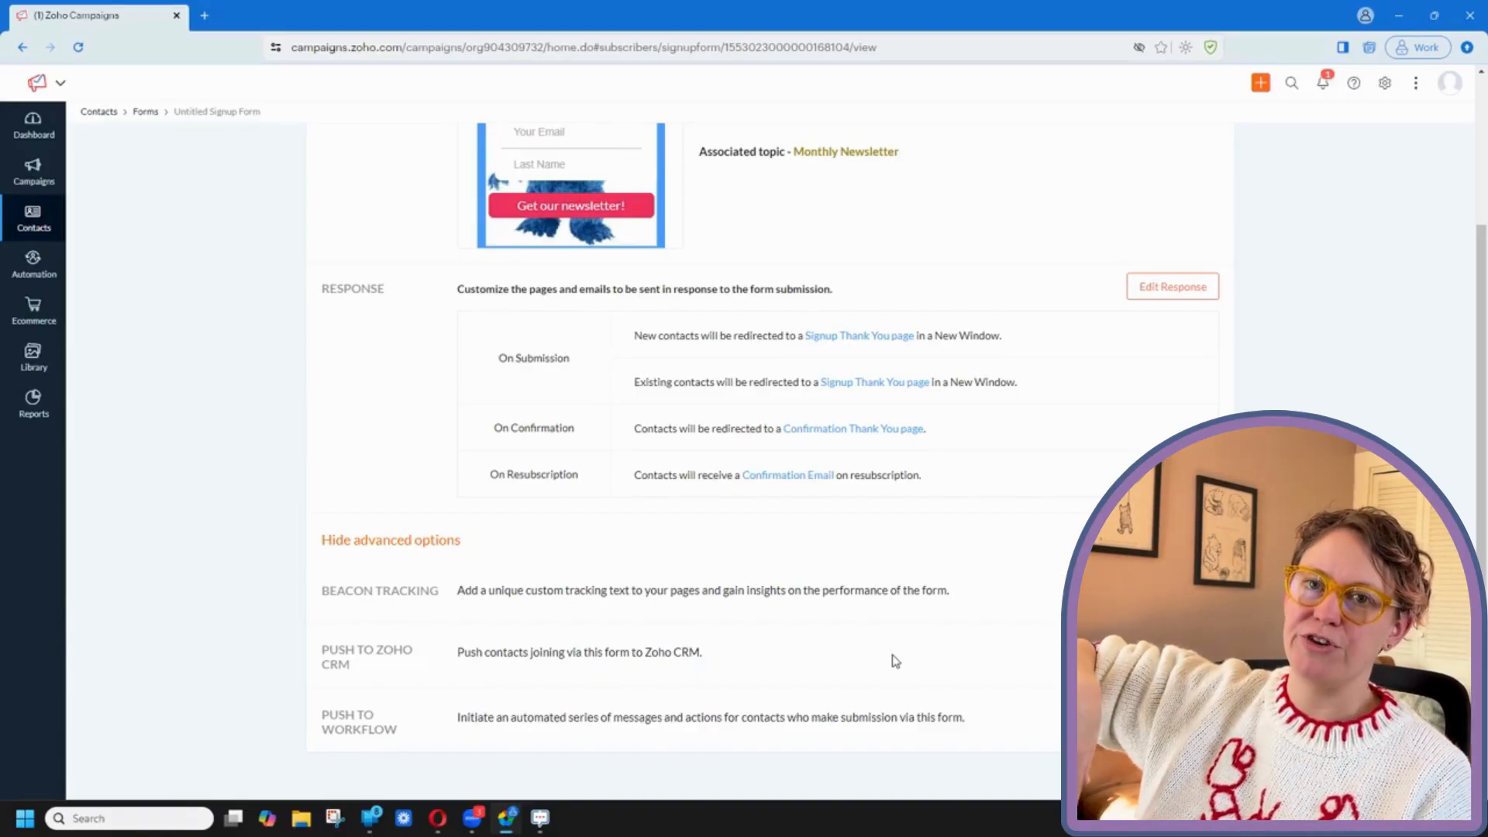
left_click_drag(459, 722, 973, 732)
left_click(974, 733)
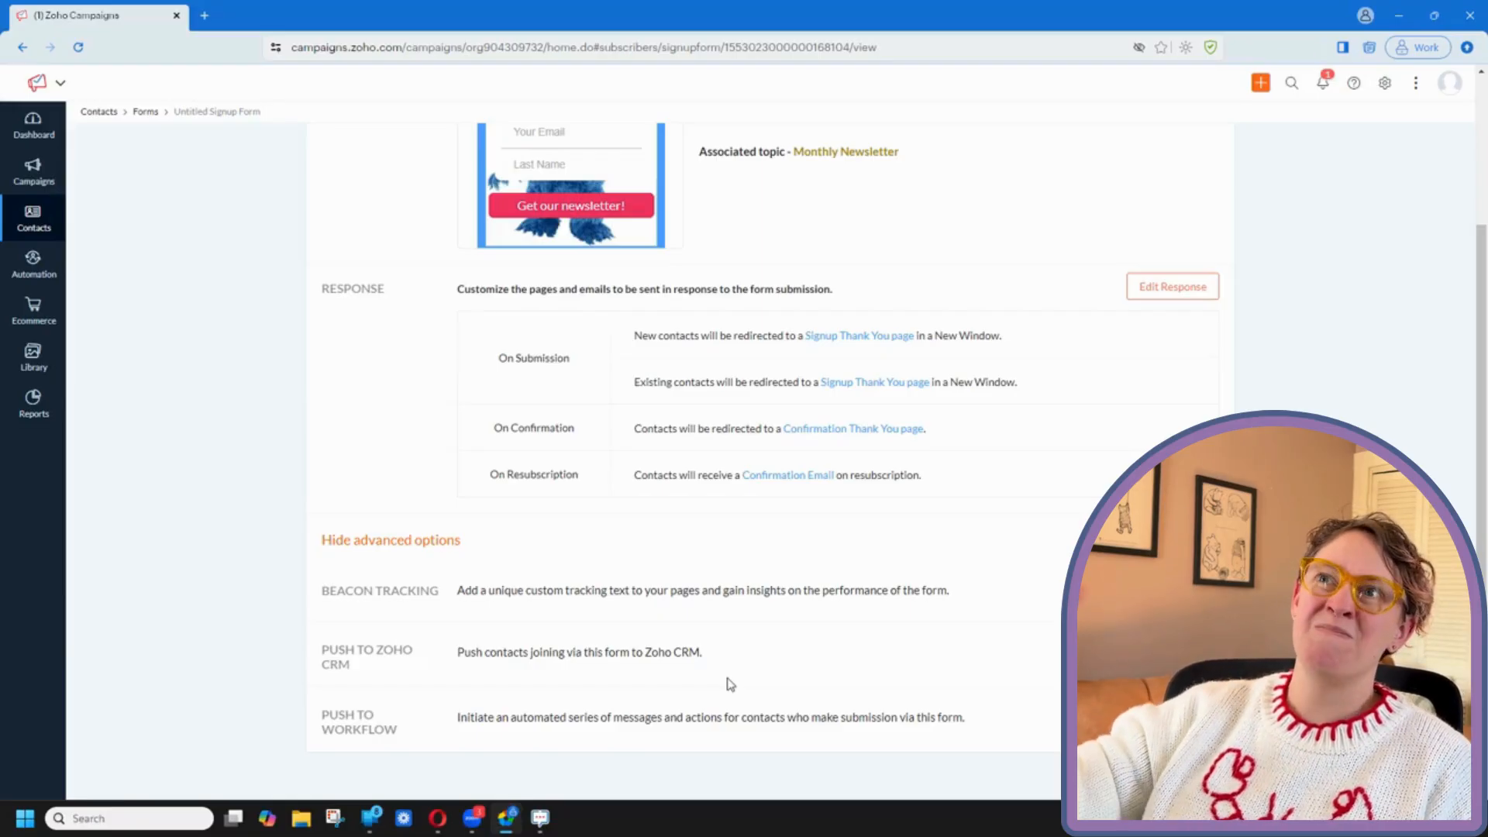
Step: Rename the untitled signup form as Newsletter signup Form
scroll(730, 684, "up", 3)
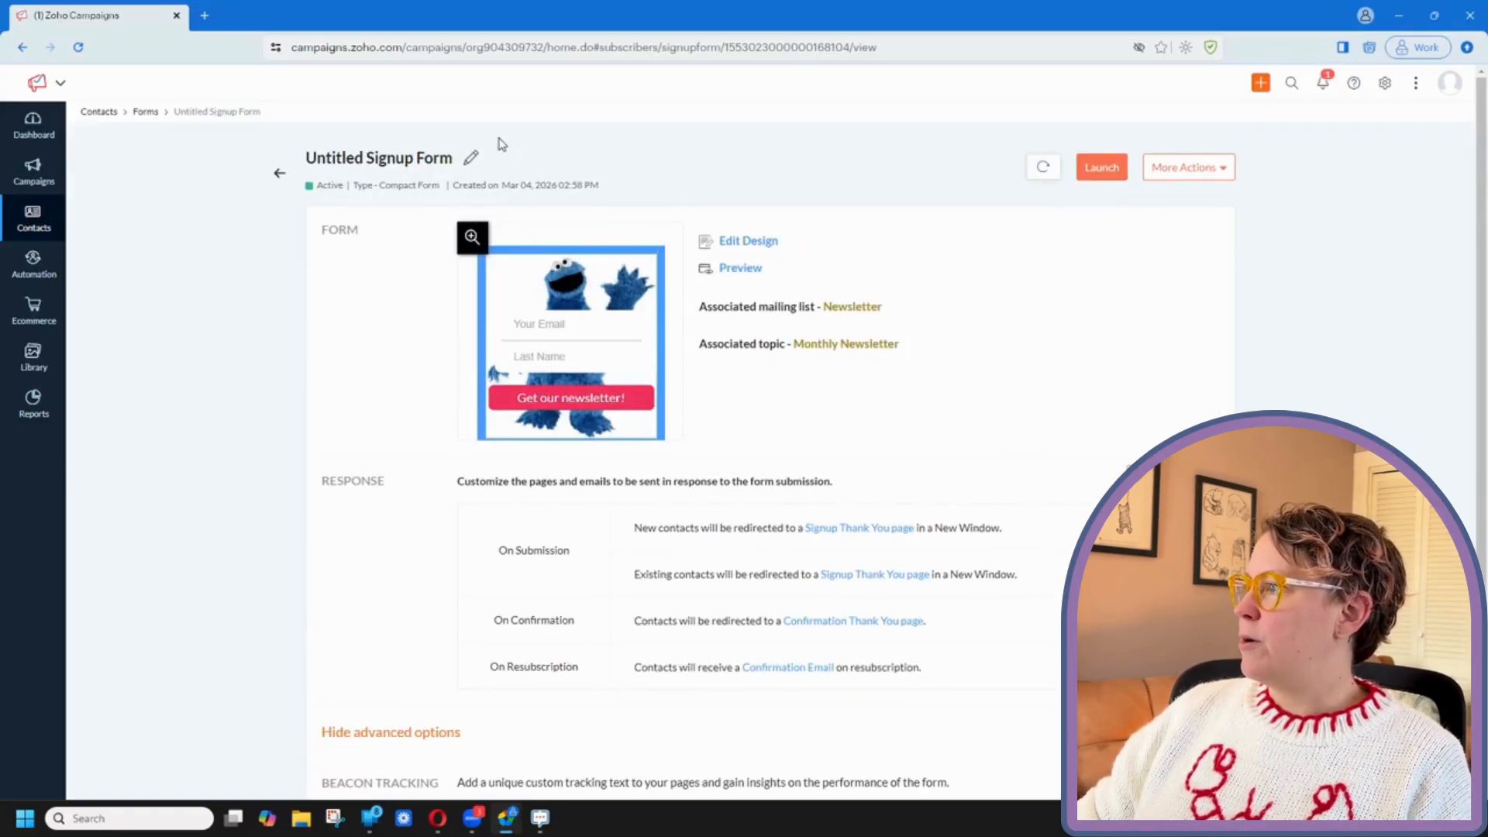
left_click(471, 160)
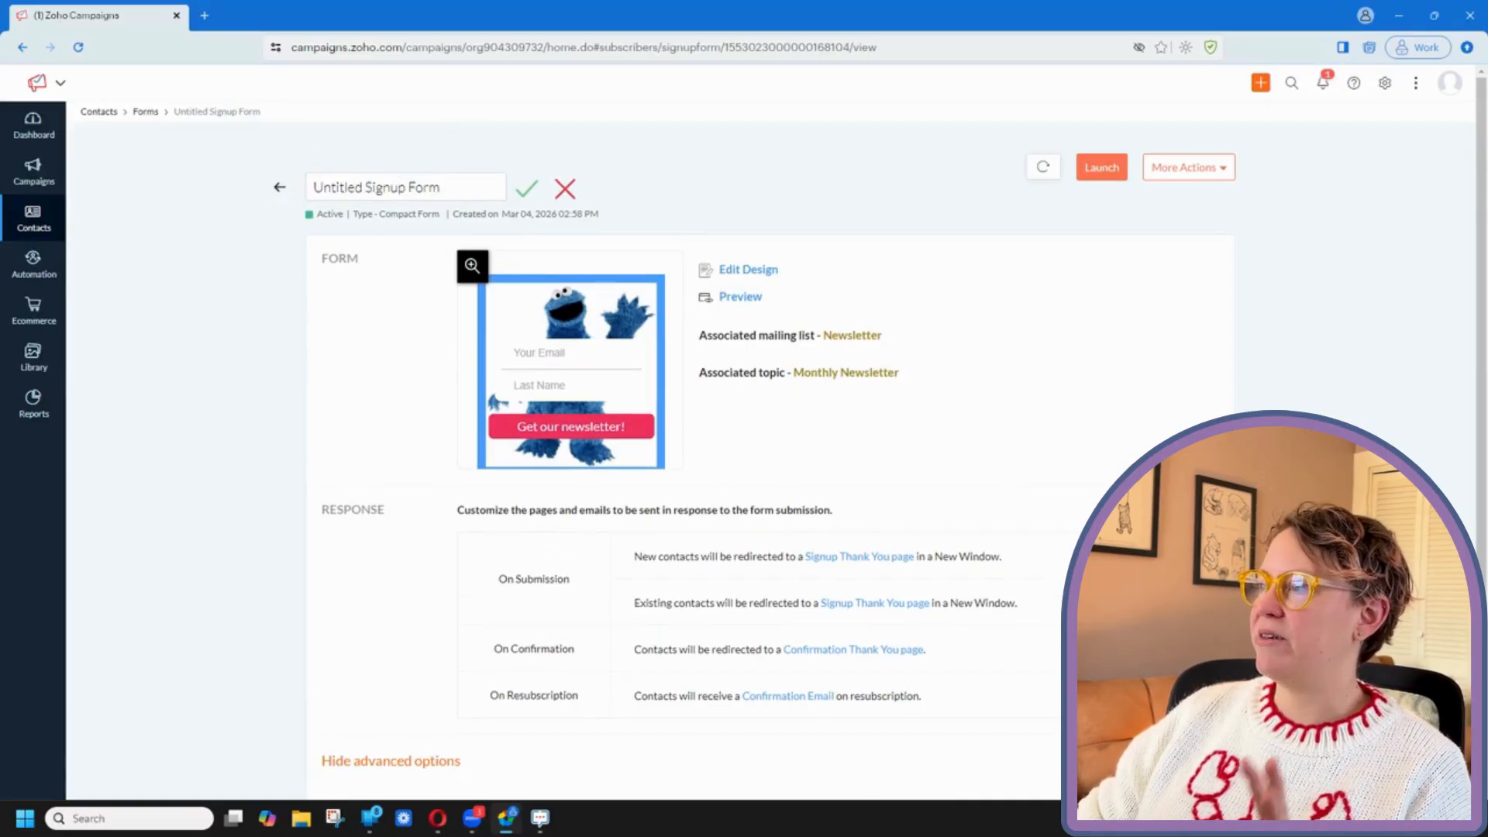
left_click_drag(371, 187, 273, 189)
key("BackSpace")
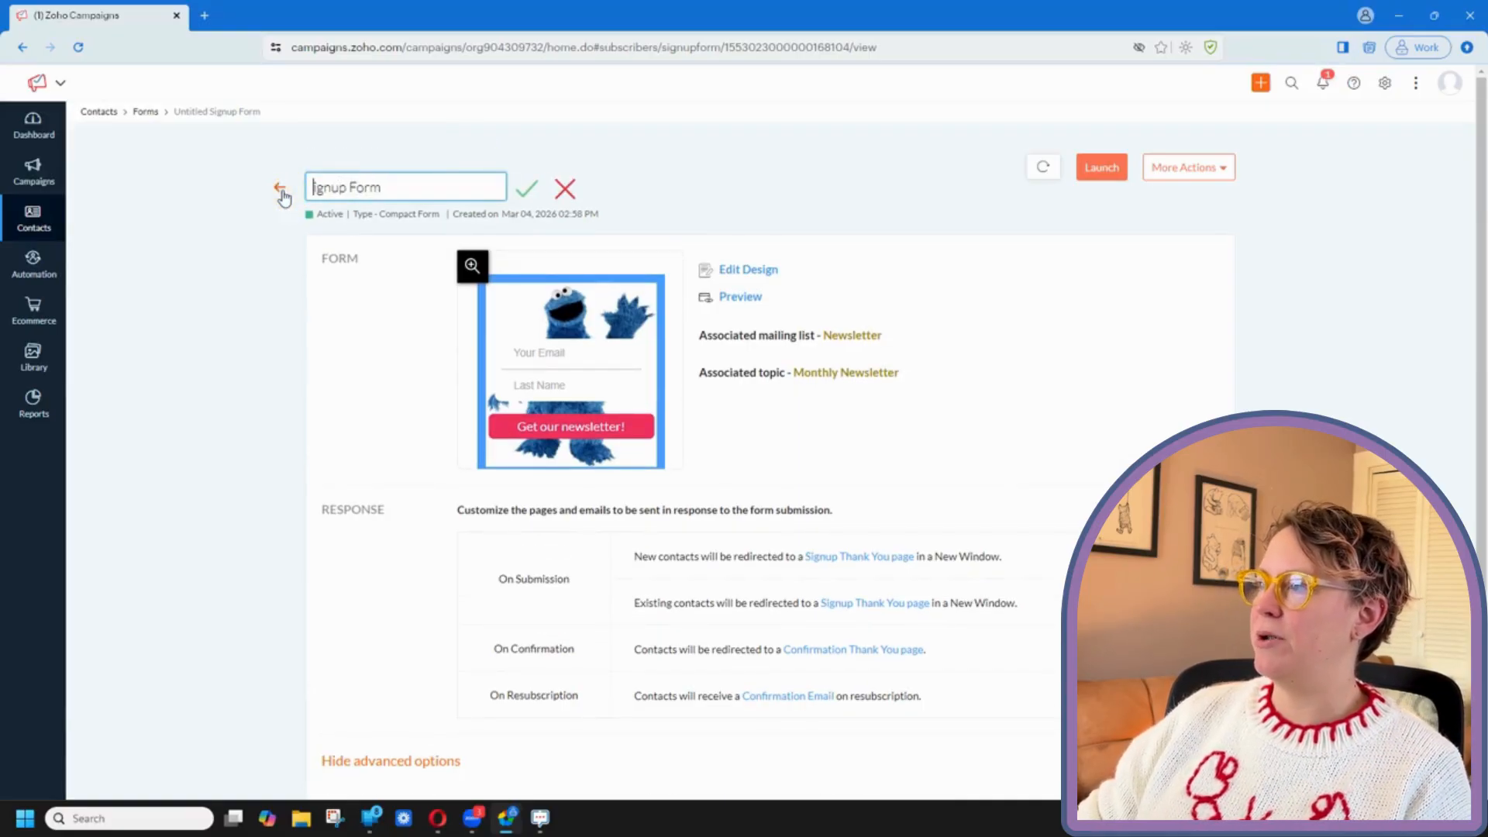
type("Newsletter")
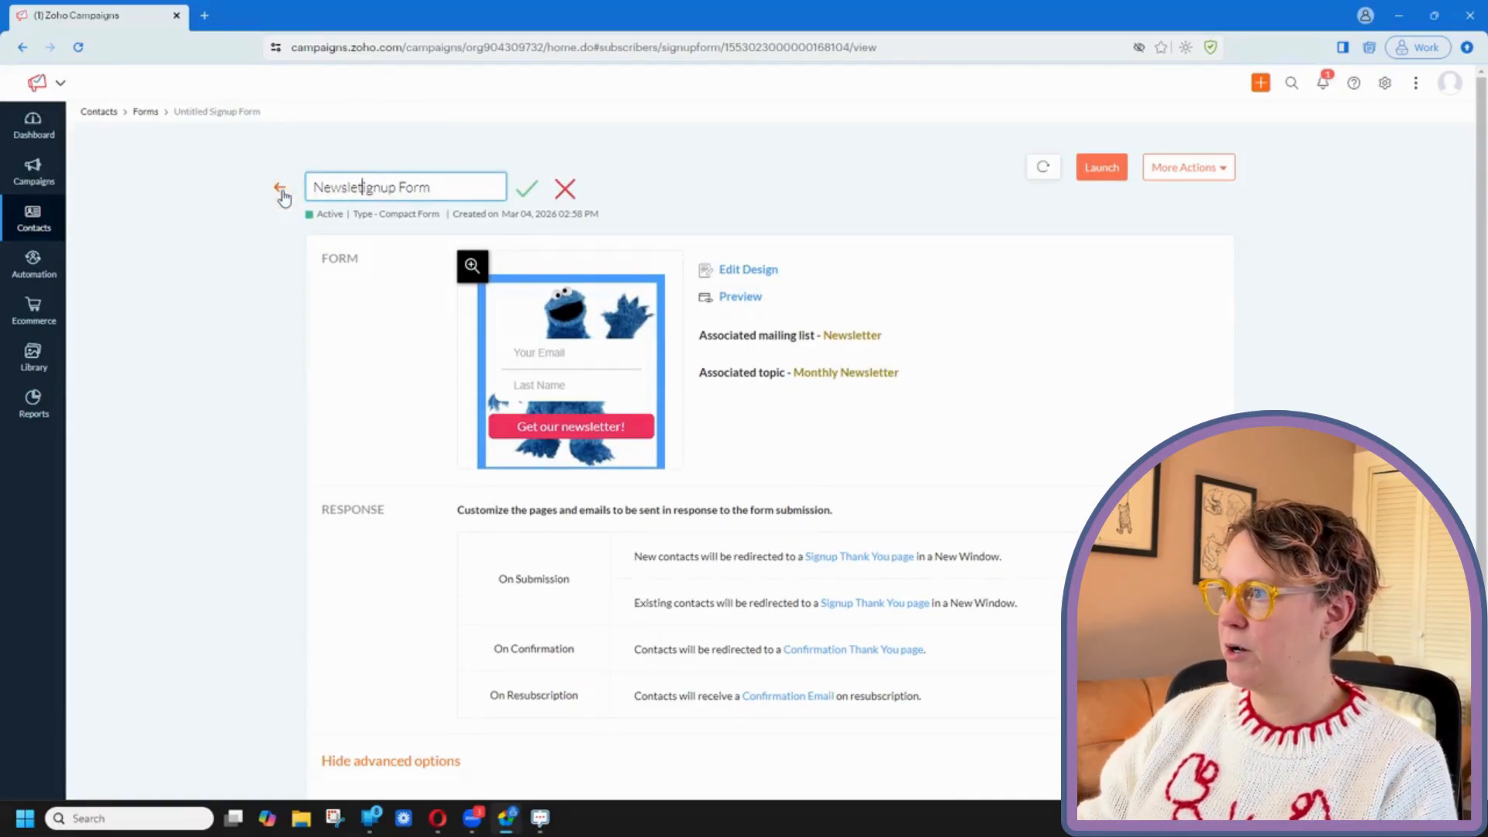
type(" s")
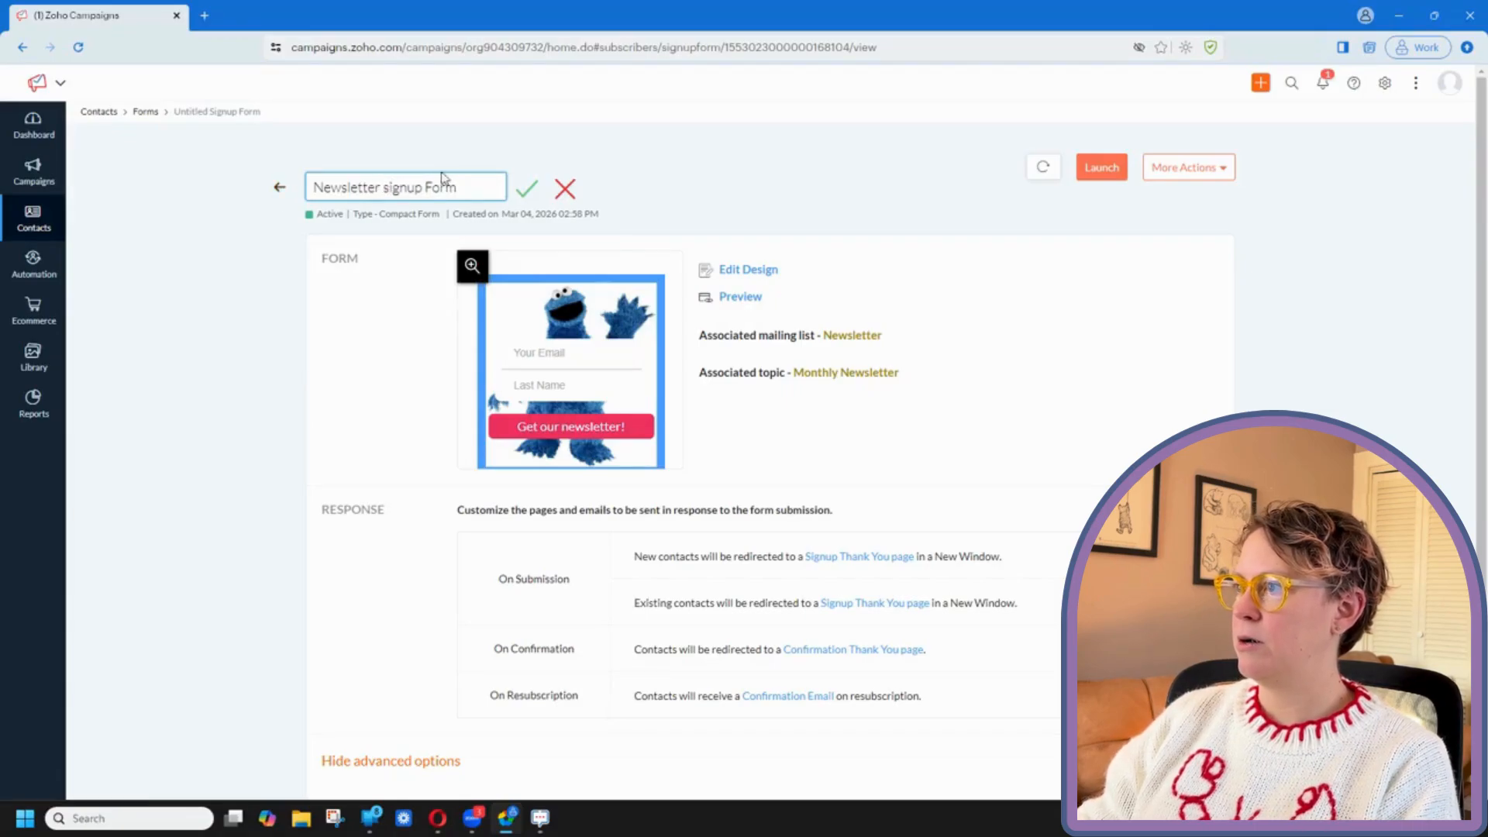
left_click(526, 191)
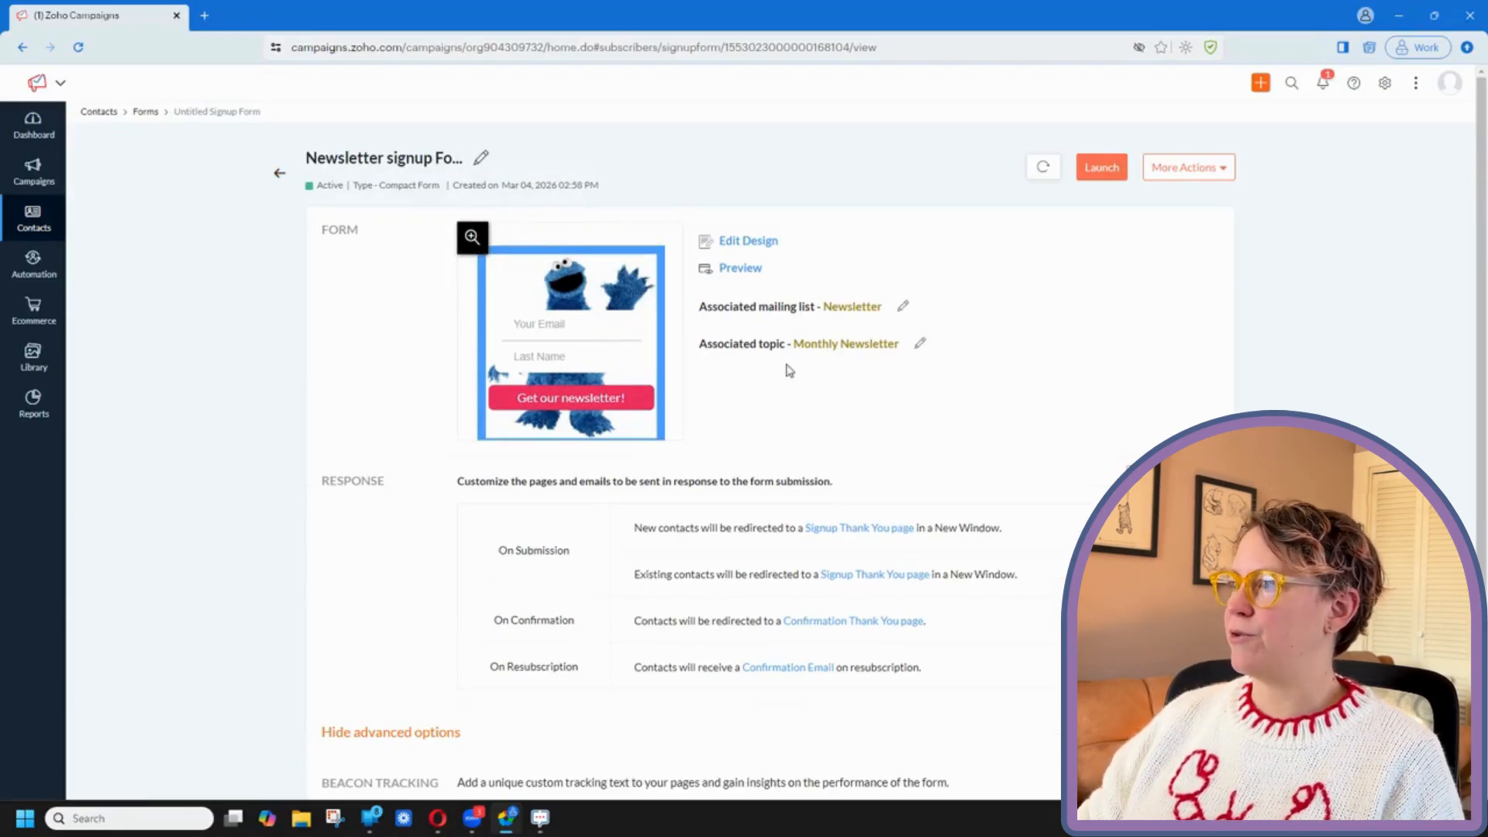
Step: Launch the newsletter signup form and look at its signup form URL entry
left_click(1095, 174)
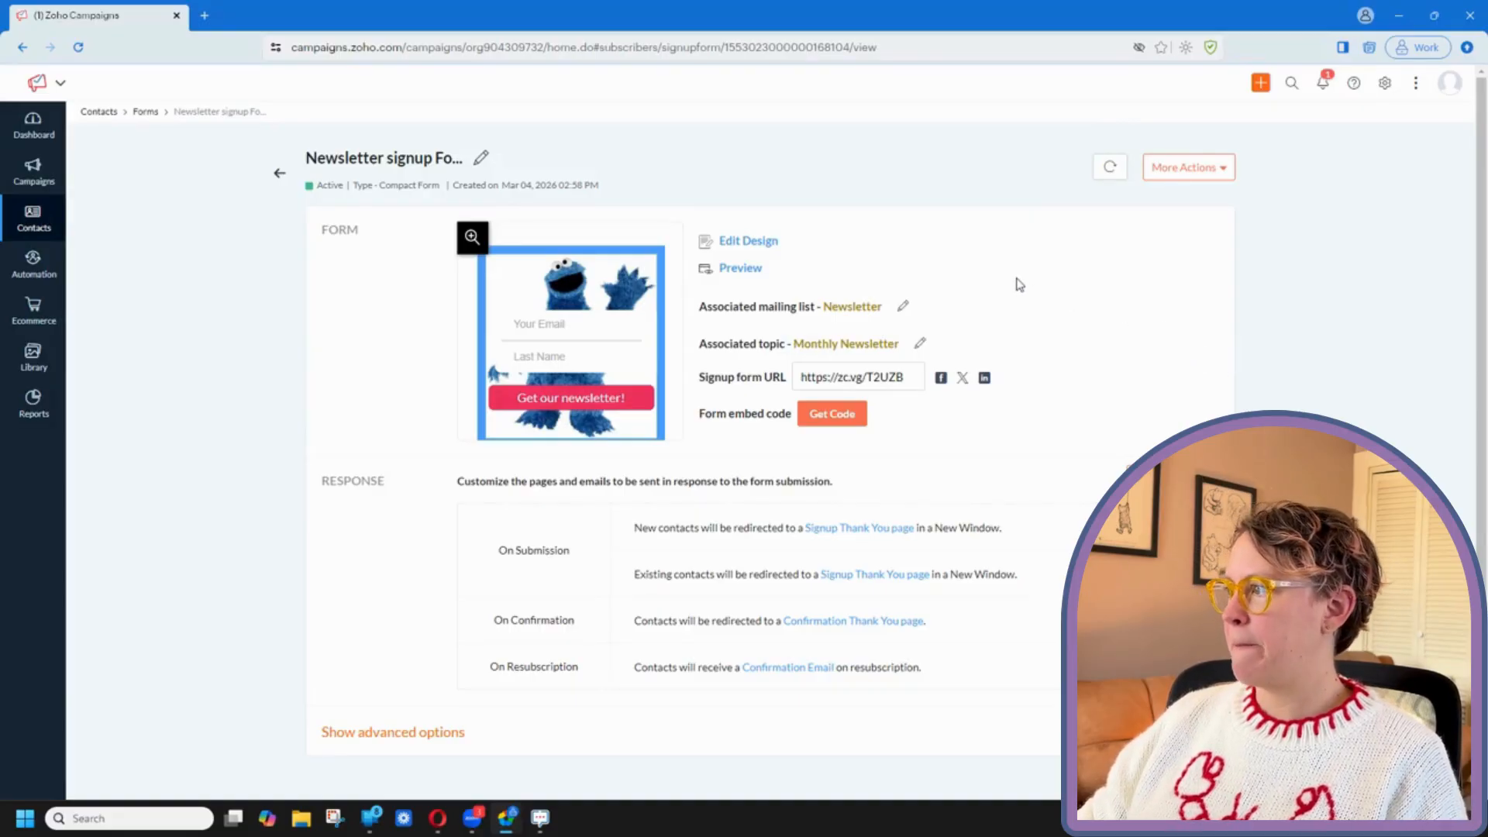
left_click_drag(701, 382, 793, 387)
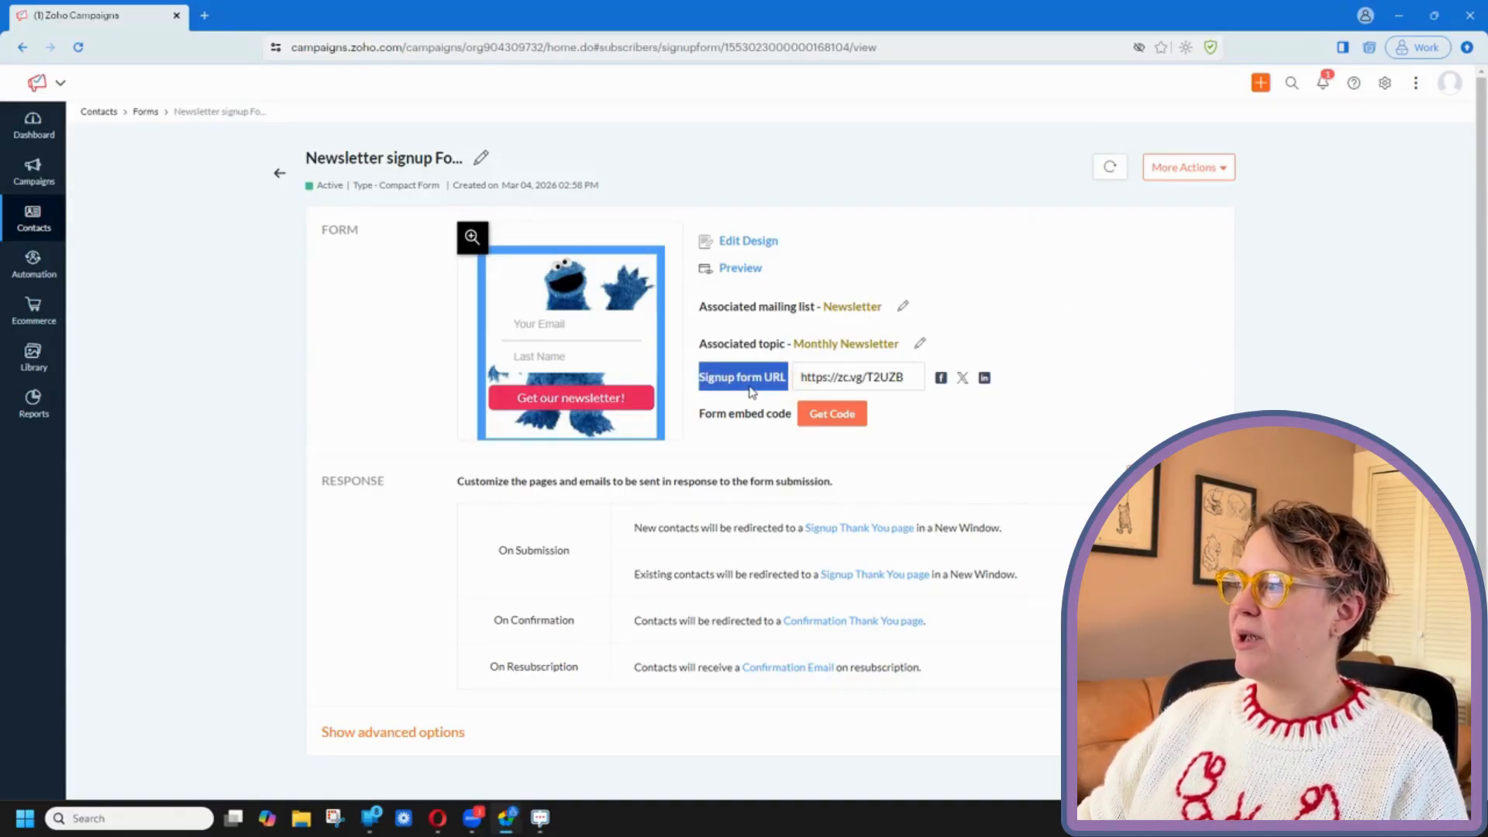
left_click(1032, 438)
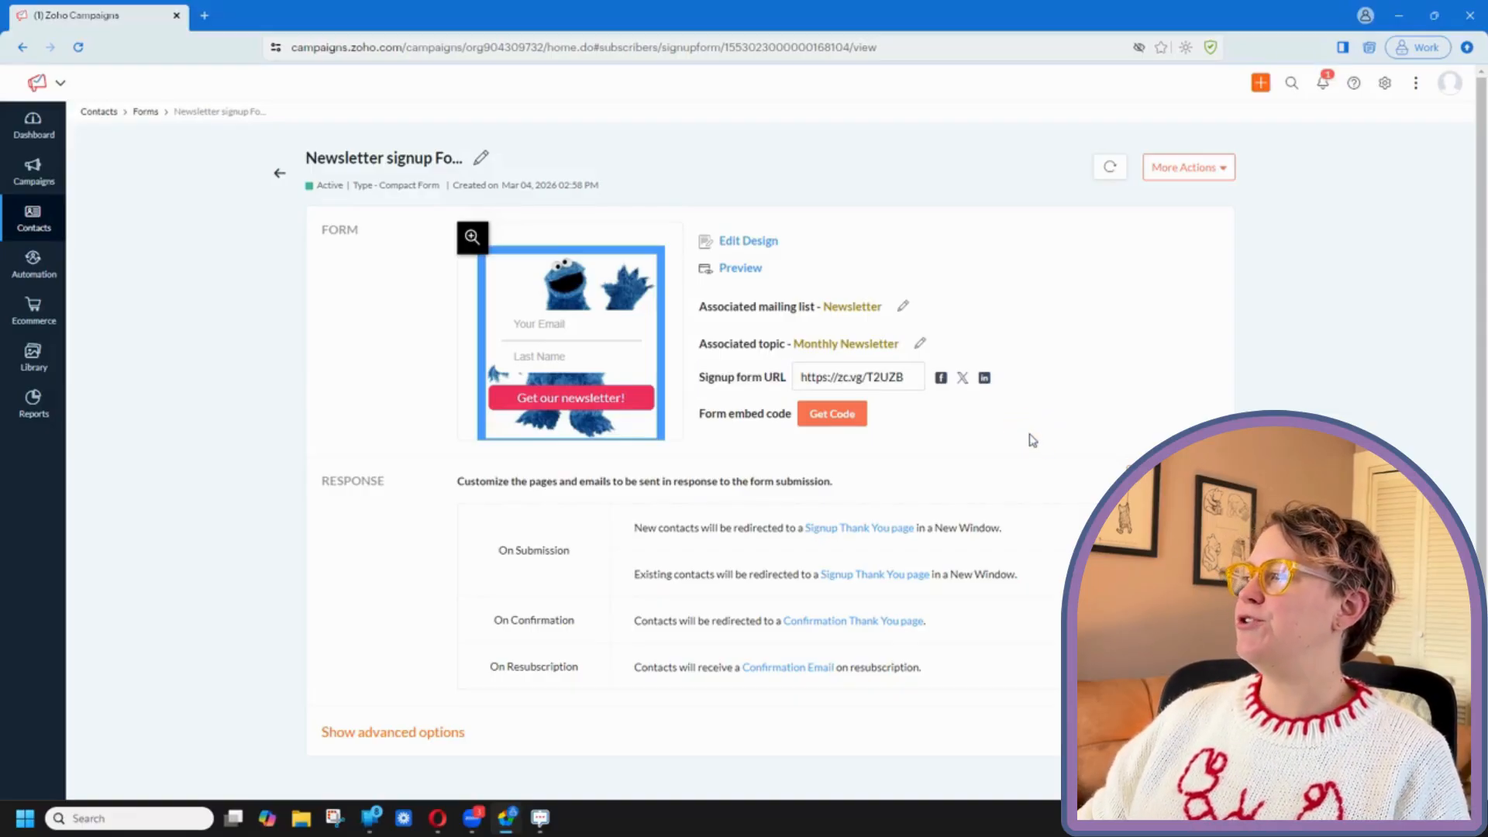
Step: Examine the form's embed code options: website, WordPress, short URL and QR code, button, raw HTML, no CSS, no script and iframe
left_click(832, 424)
left_click(832, 419)
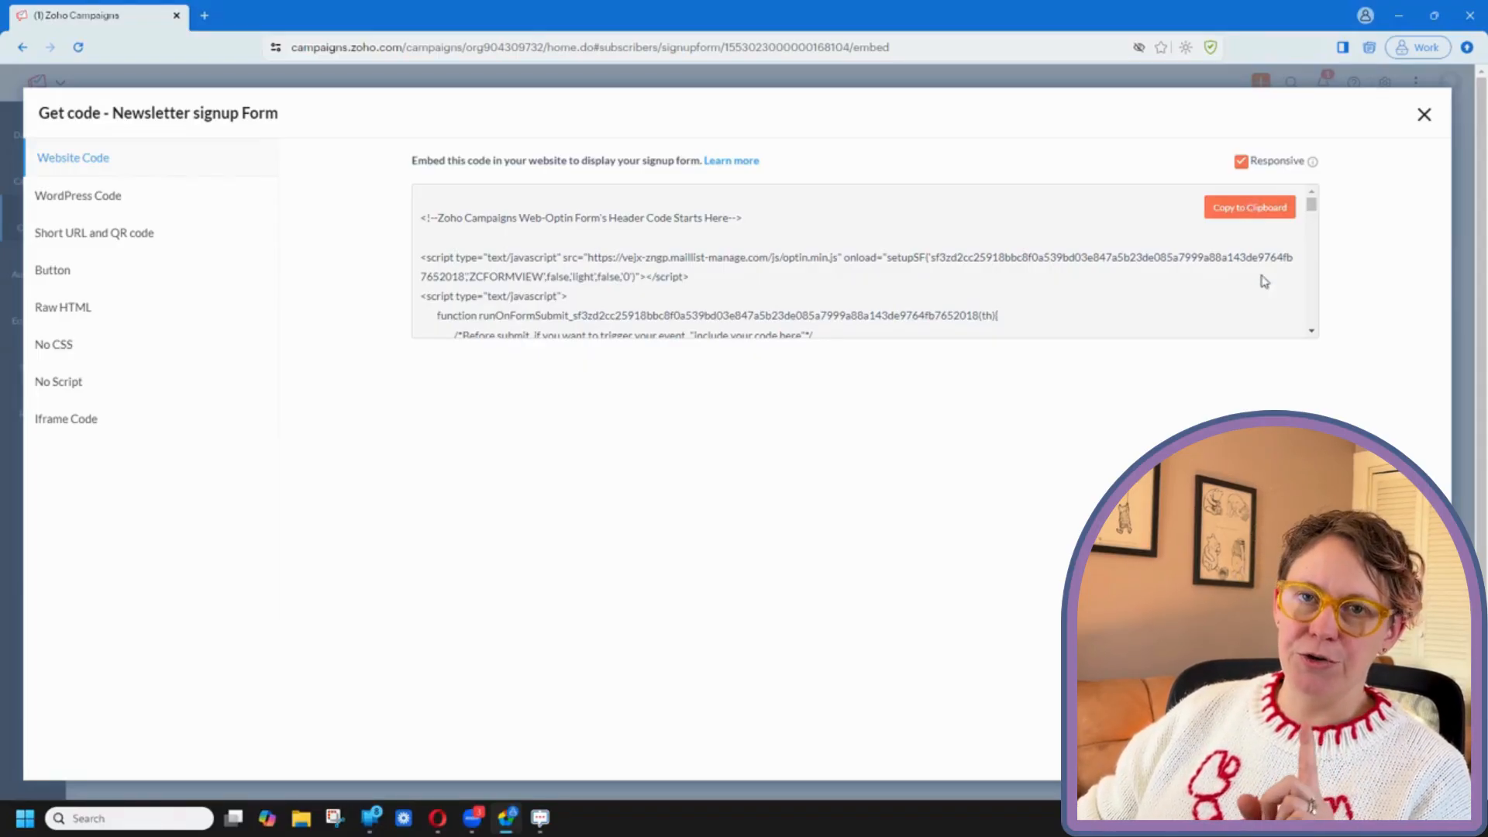
left_click(109, 198)
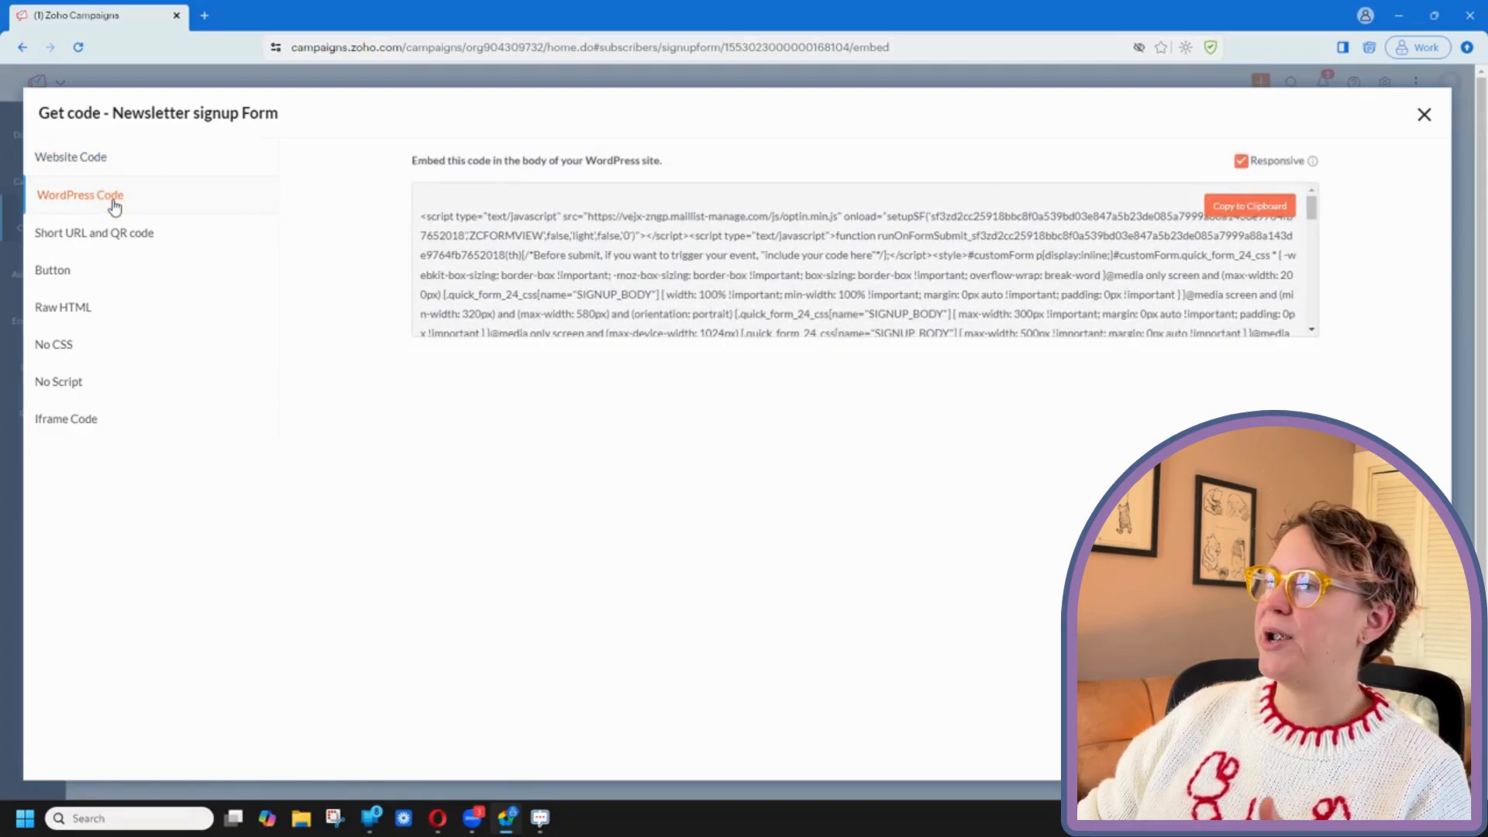
left_click(101, 235)
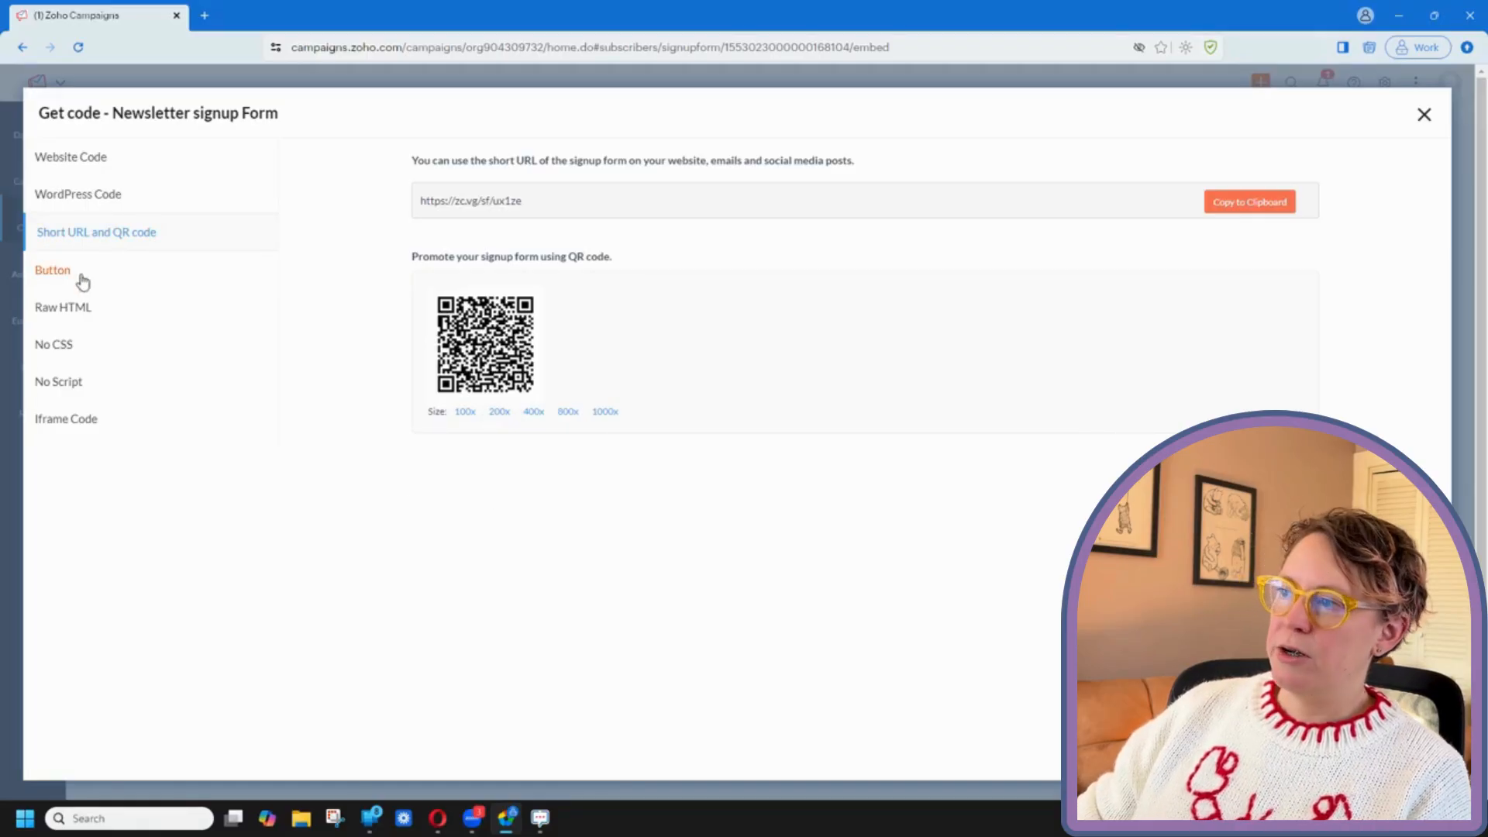
left_click(102, 279)
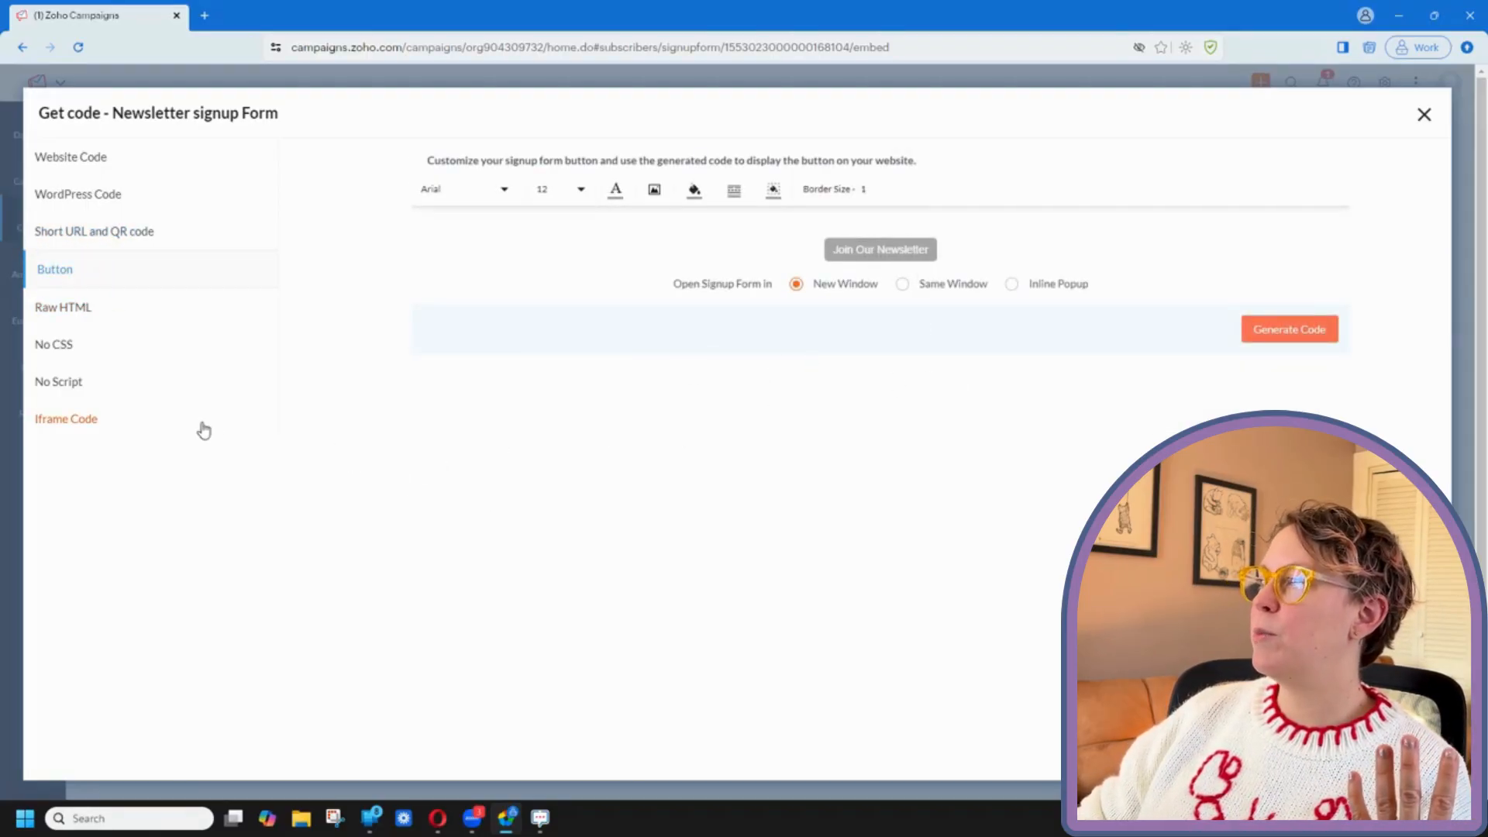
left_click(128, 308)
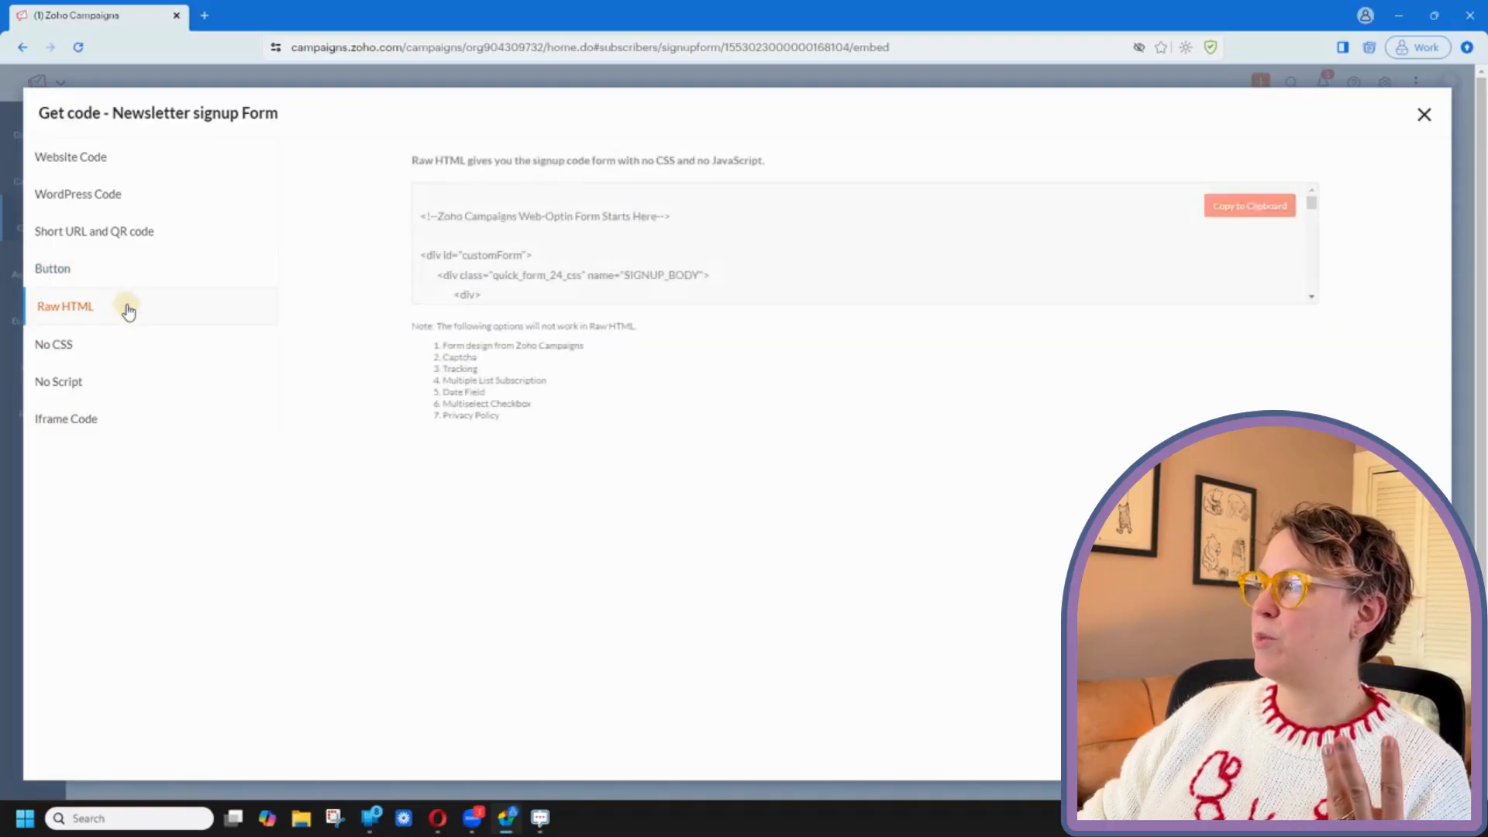
left_click(140, 354)
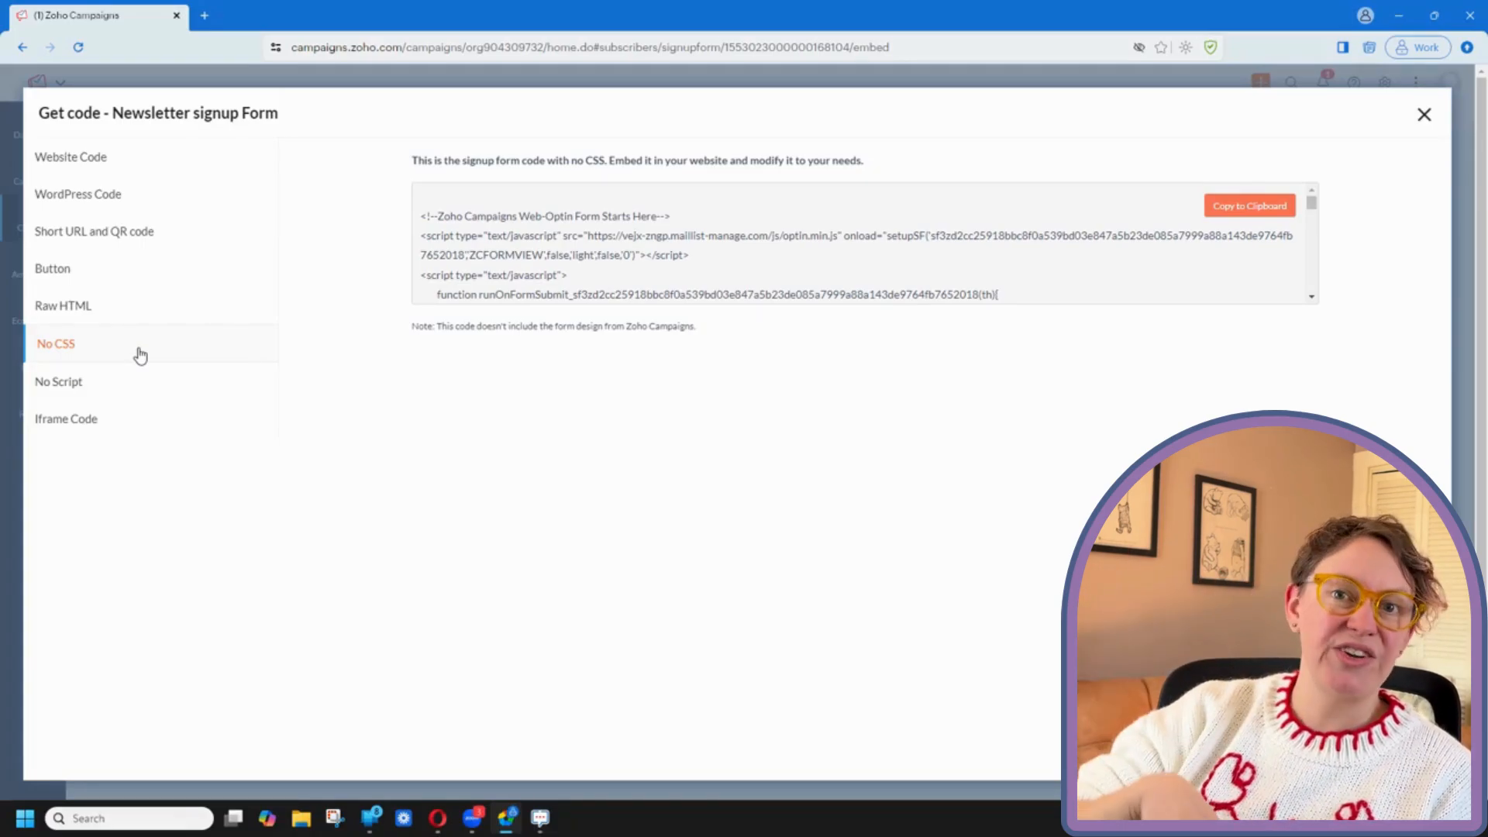
left_click(149, 390)
left_click(180, 421)
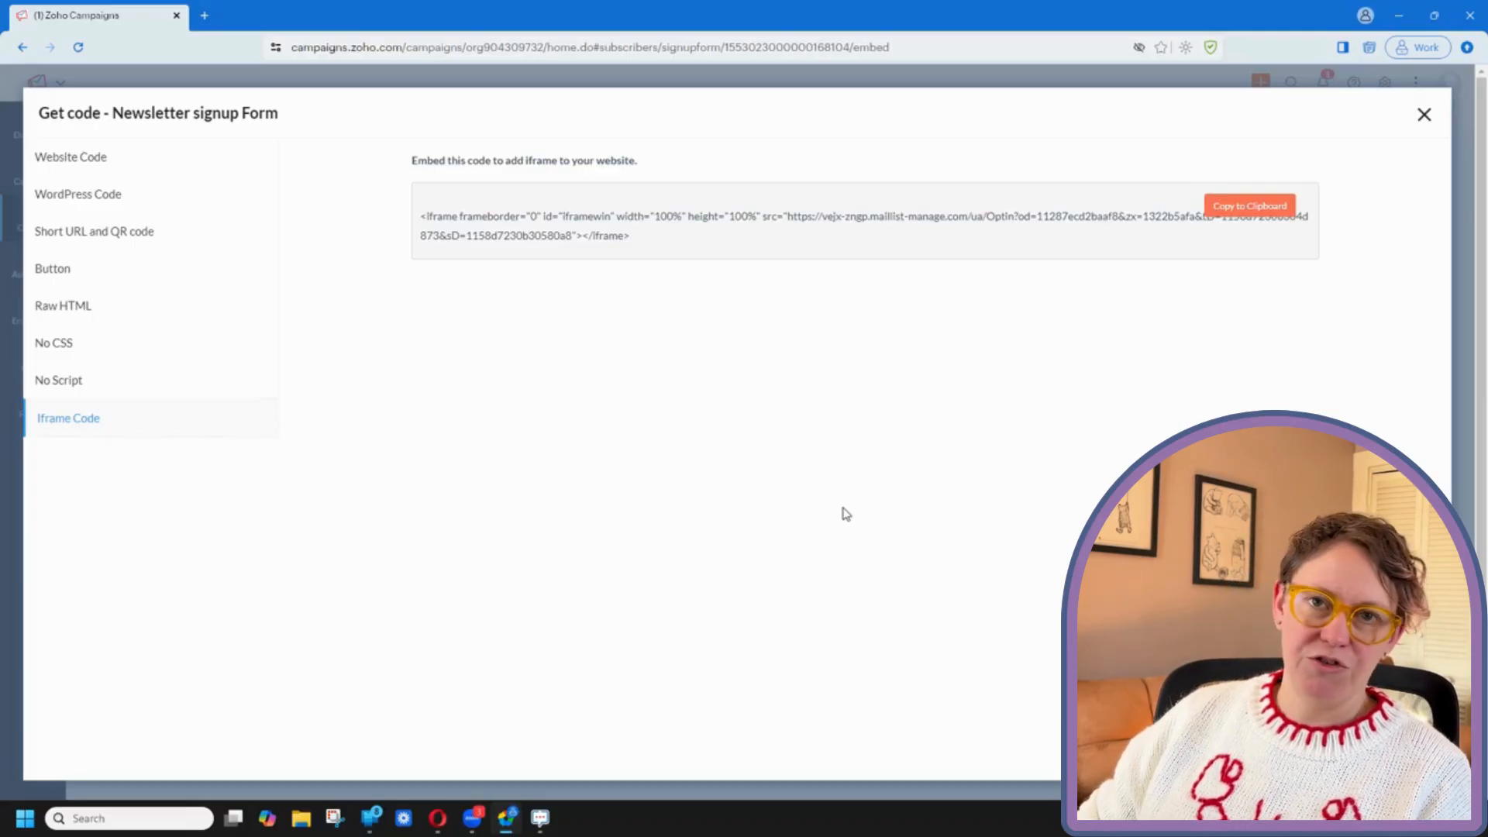
Step: Review the website and WordPress embed codes again and return to the form's overview page
left_click(147, 147)
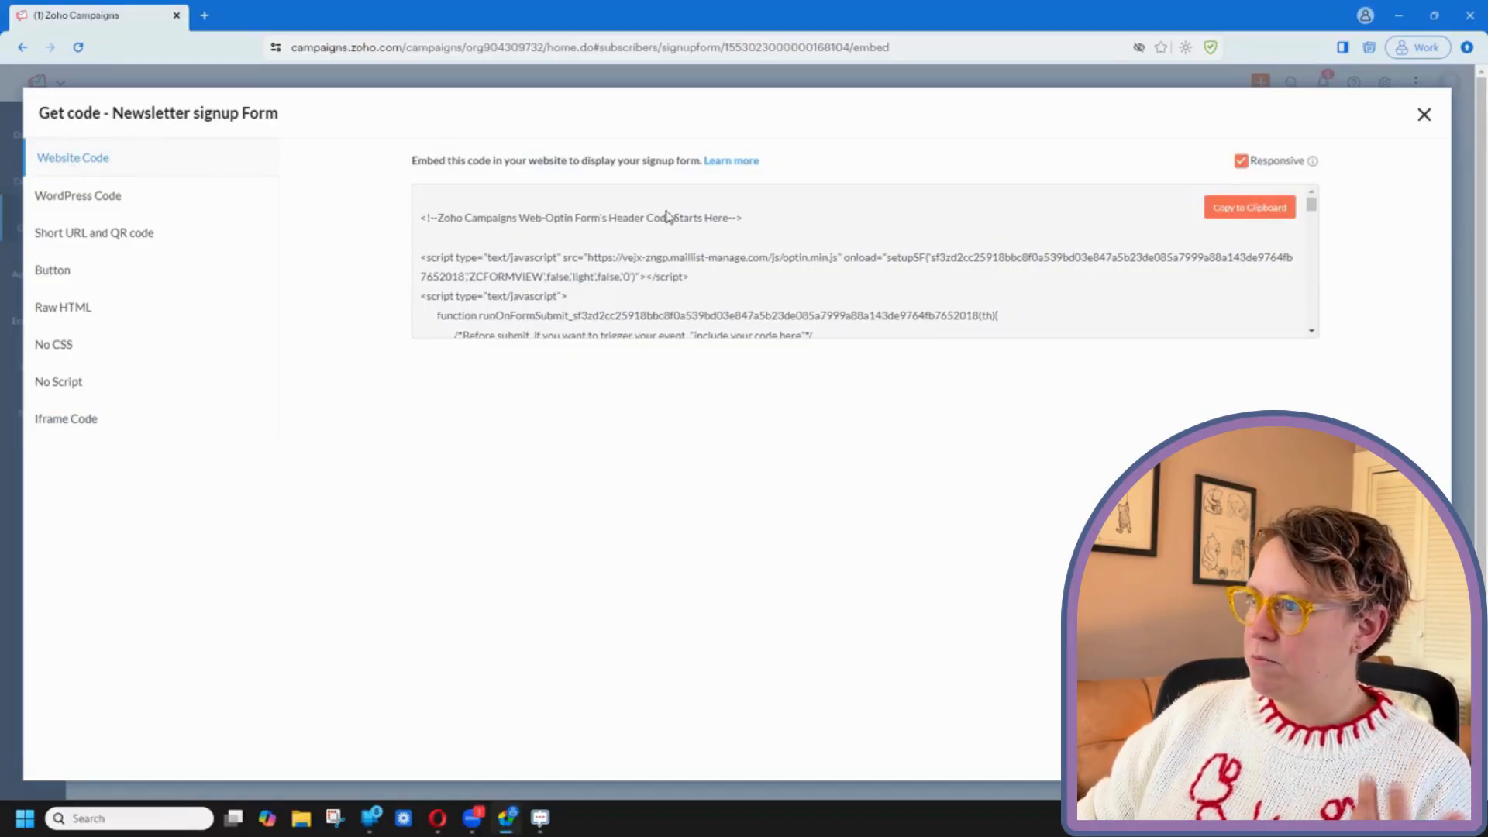
left_click(137, 199)
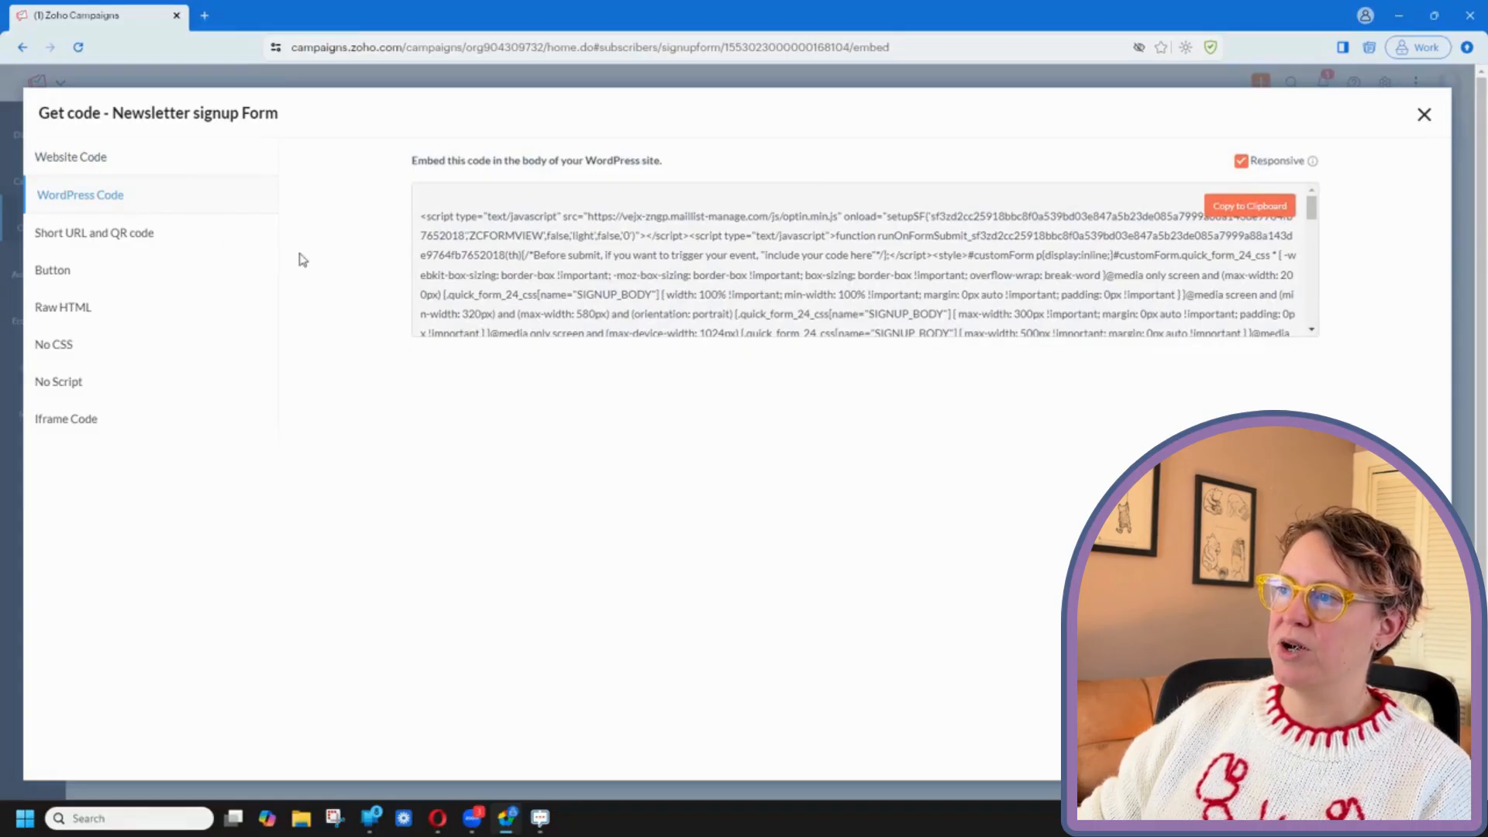
left_click(1426, 118)
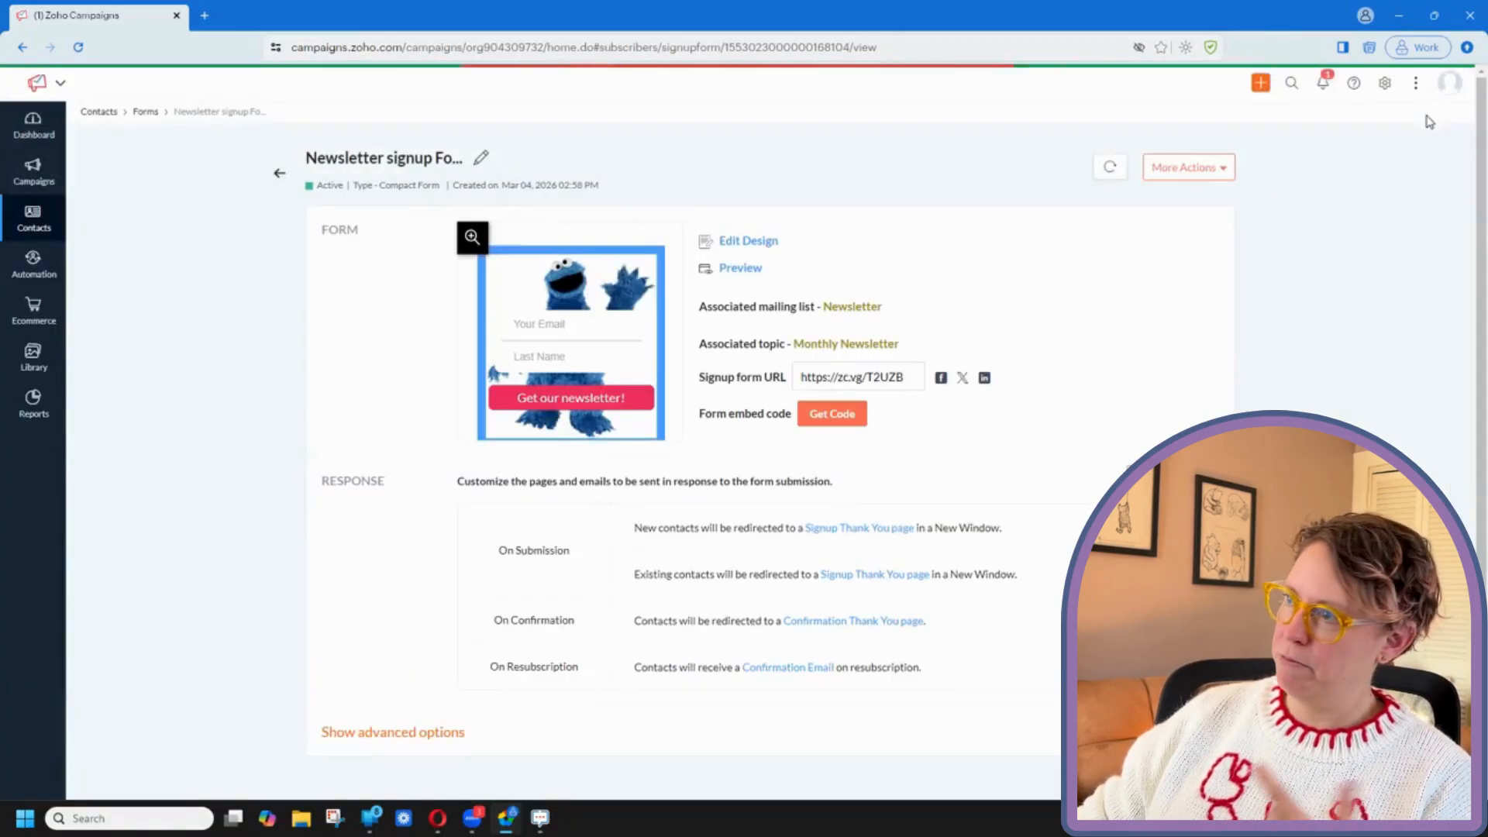
scroll(1319, 286, "down", 1)
scroll(1321, 285, "up", 1)
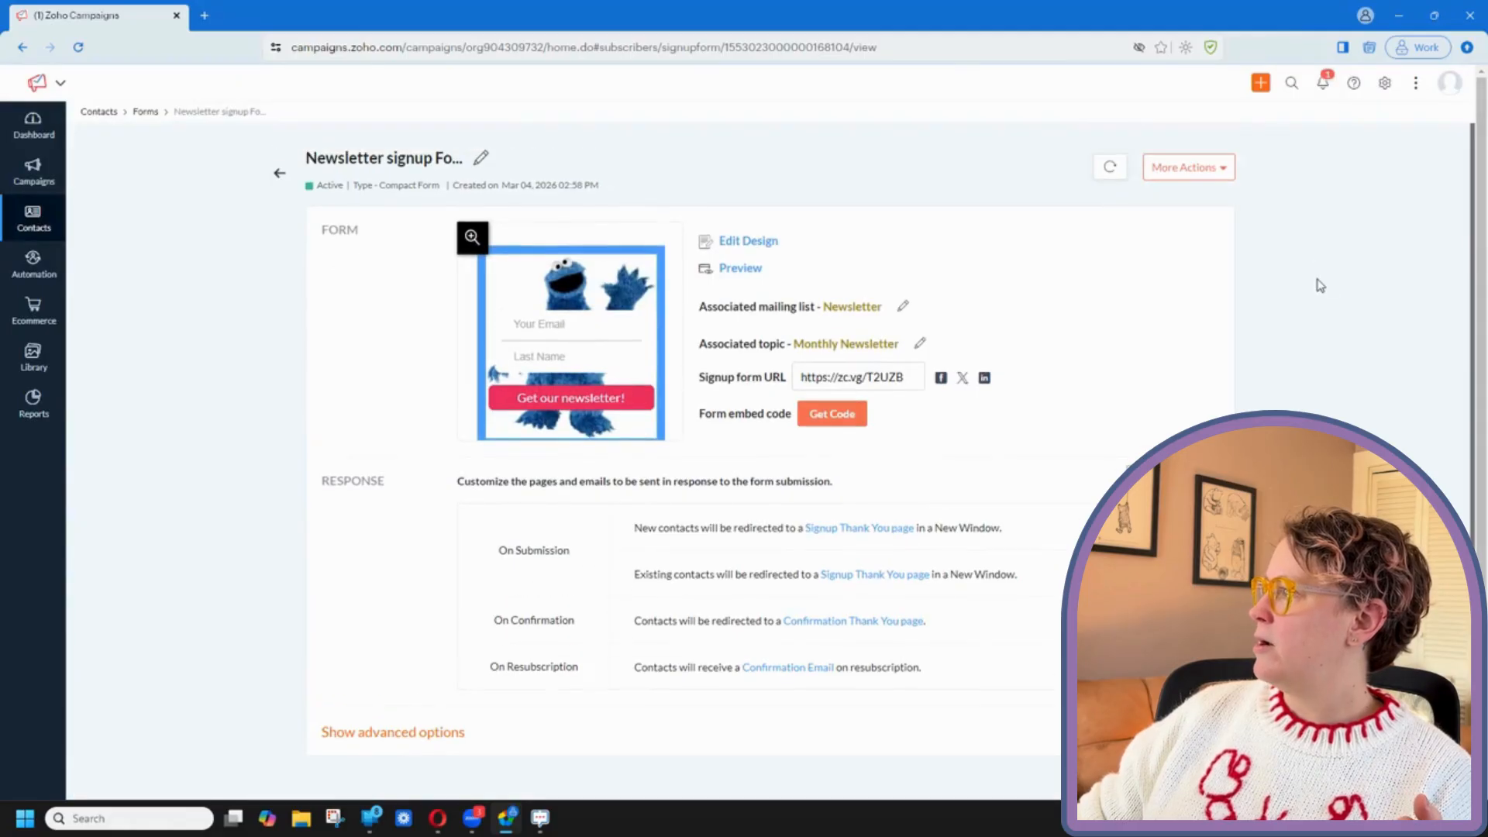